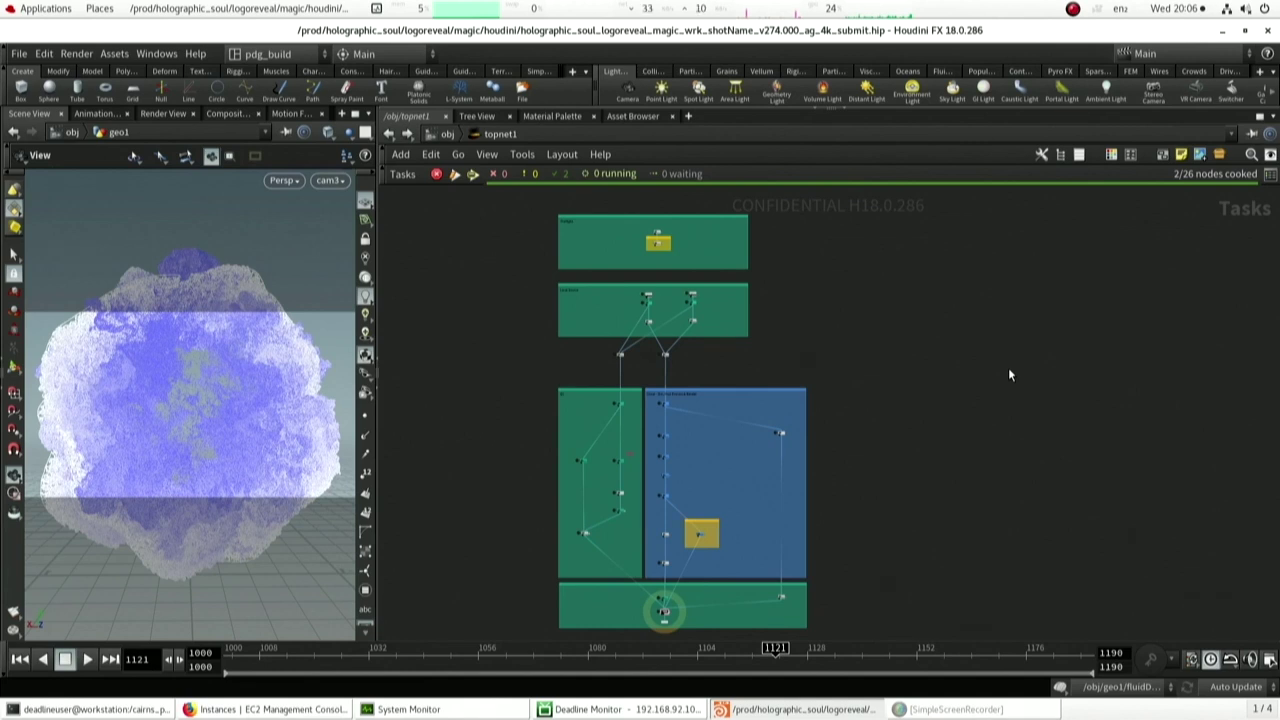
- Examine the Local Source wedge and ROP fetch tasks, and bring up the Cloud - Sim, Post Process & Render group
{"action": "scroll", "coordinate": [604, 220], "scroll_direction": "up", "scroll_amount": 5}
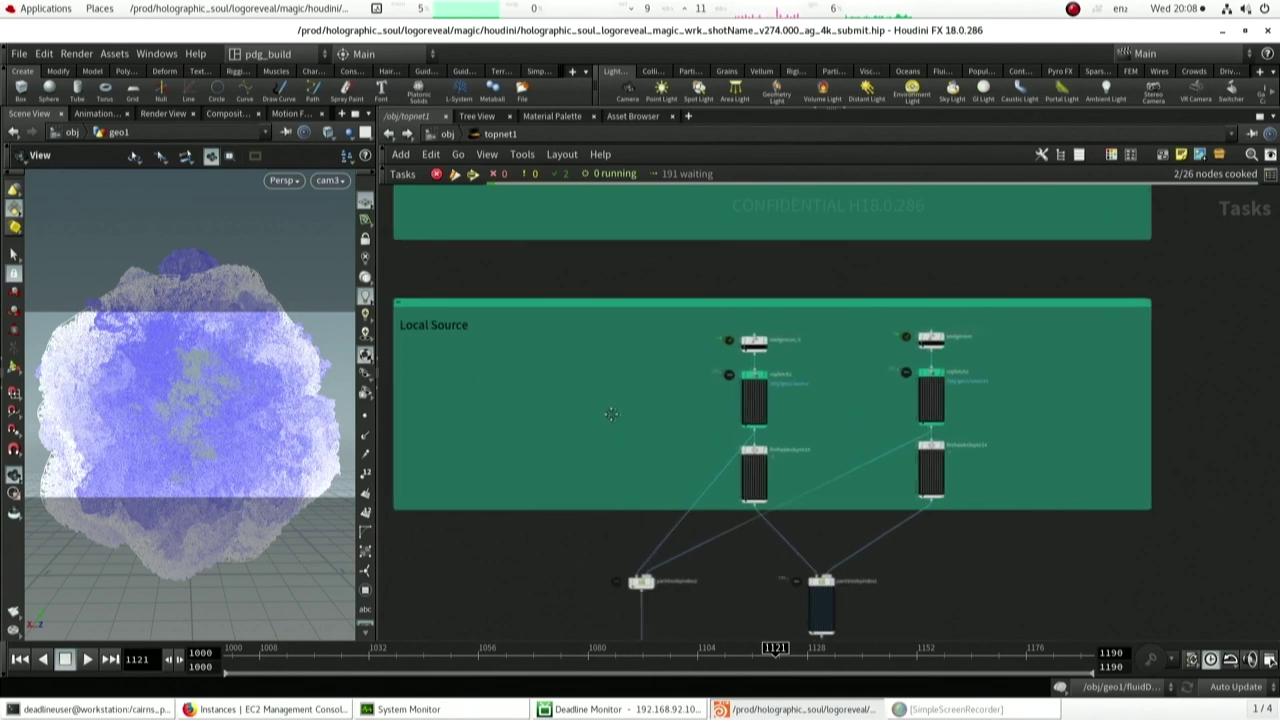
{"action": "middle_click_drag", "start_coordinate": [611, 414], "coordinate": [634, 421]}
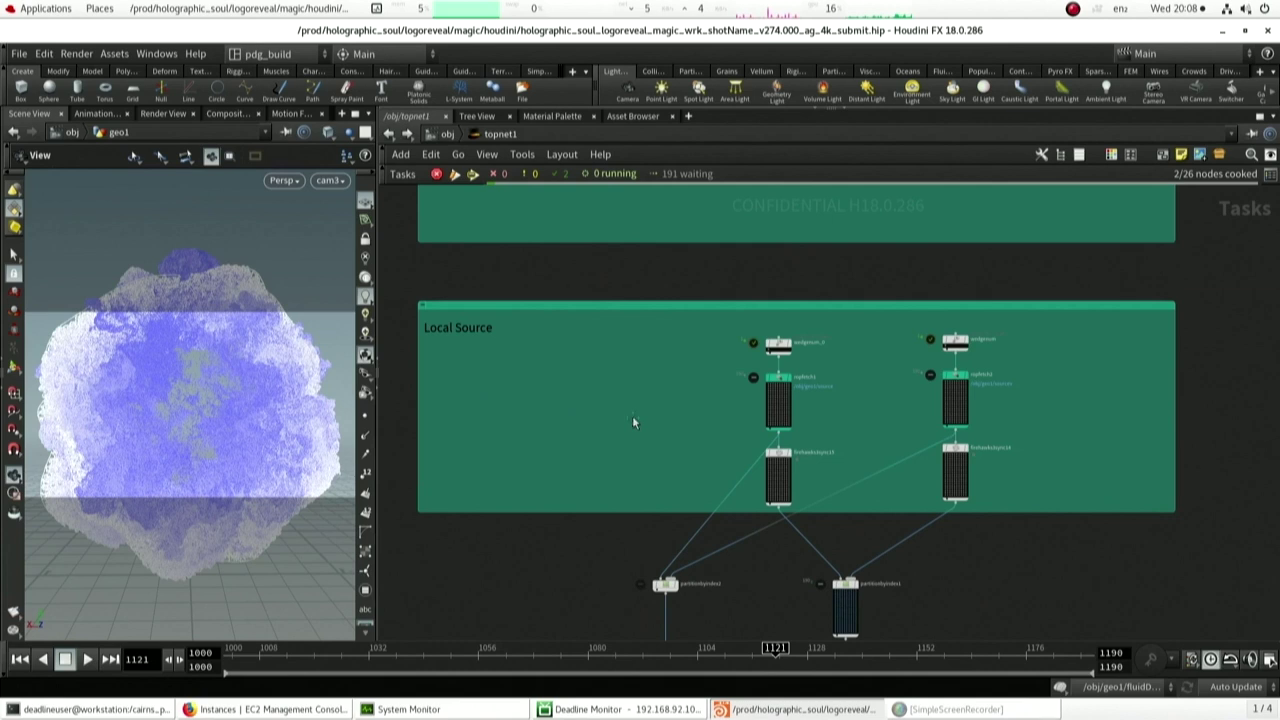
{"action": "scroll", "coordinate": [633, 422], "scroll_direction": "down", "scroll_amount": 5}
{"action": "left_click", "coordinate": [899, 478]}
{"action": "key", "text": "f"}
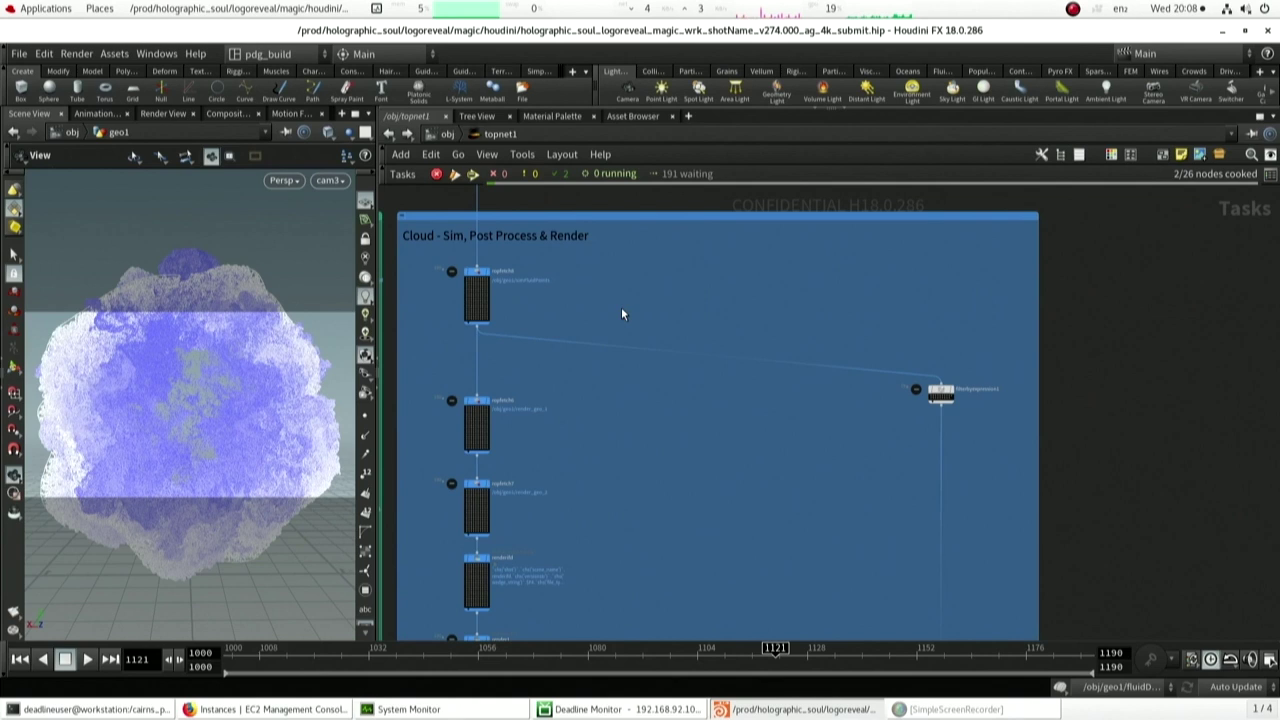
- Examine the cloud simulation, post-process and render chain, the Cloud Storage box and the FFmpeg Encode Video node below it
{"action": "left_click_drag", "start_coordinate": [997, 347], "coordinate": [881, 454]}
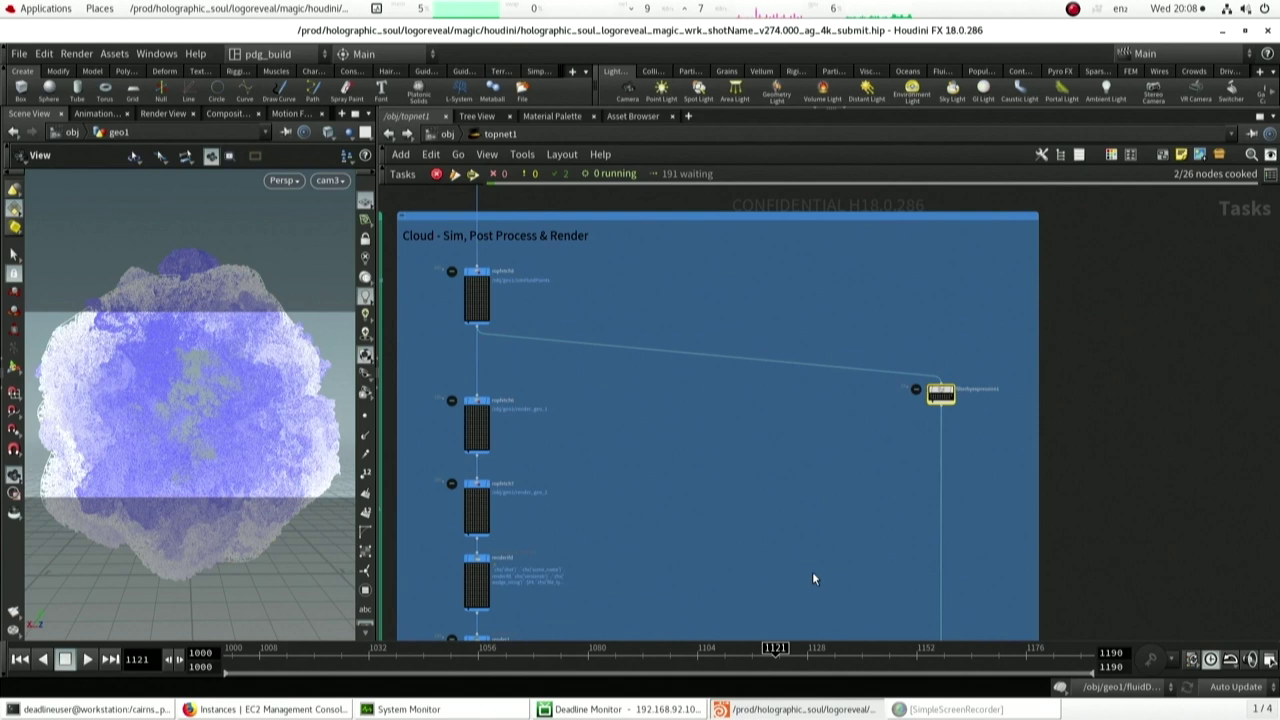
{"action": "middle_click_drag", "start_coordinate": [812, 571], "coordinate": [817, 234]}
{"action": "scroll", "coordinate": [803, 419], "scroll_direction": "down", "scroll_amount": 5}
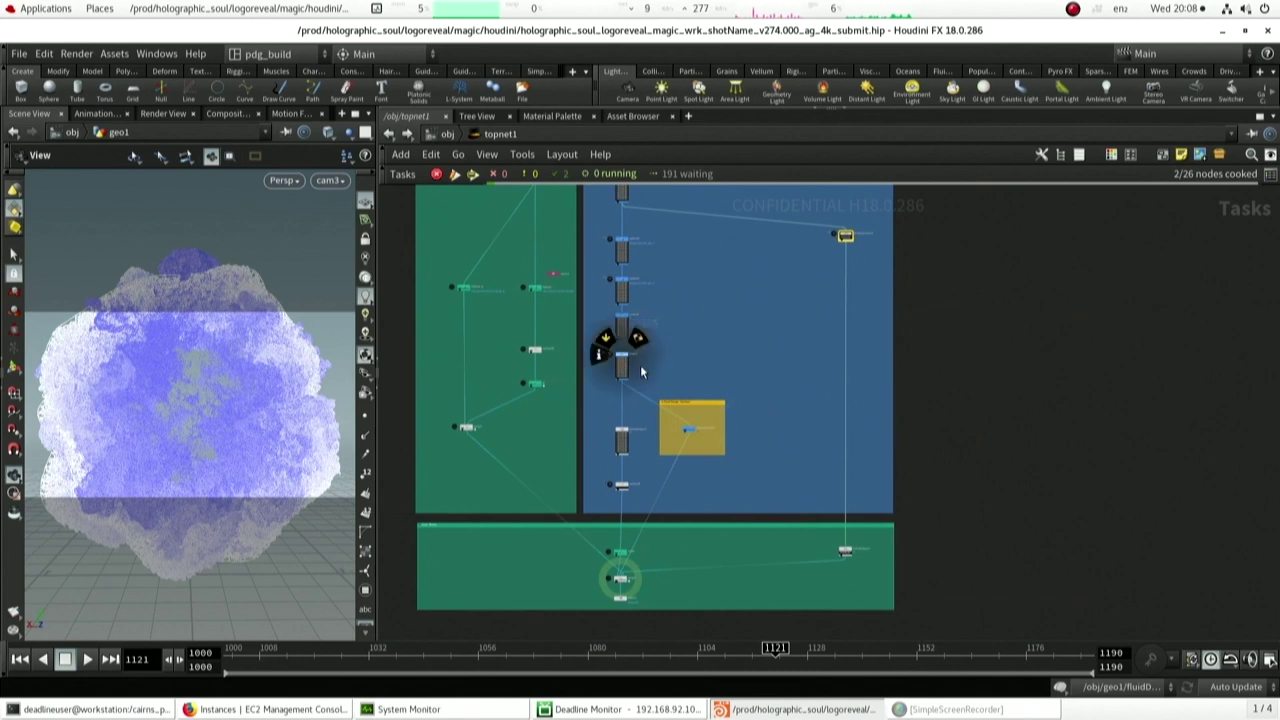
{"action": "scroll", "coordinate": [676, 356], "scroll_direction": "up", "scroll_amount": 5}
{"action": "middle_click_drag", "start_coordinate": [678, 360], "coordinate": [670, 413]}
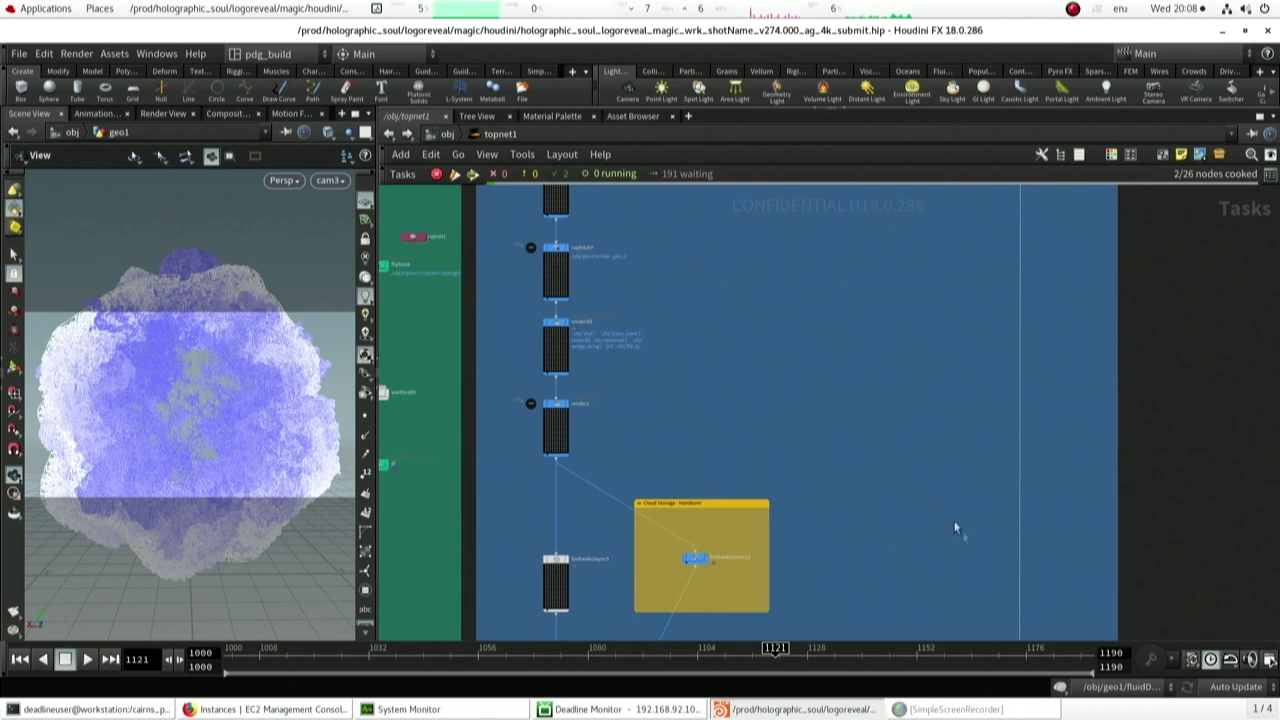
{"action": "middle_click_drag", "start_coordinate": [877, 500], "coordinate": [803, 381]}
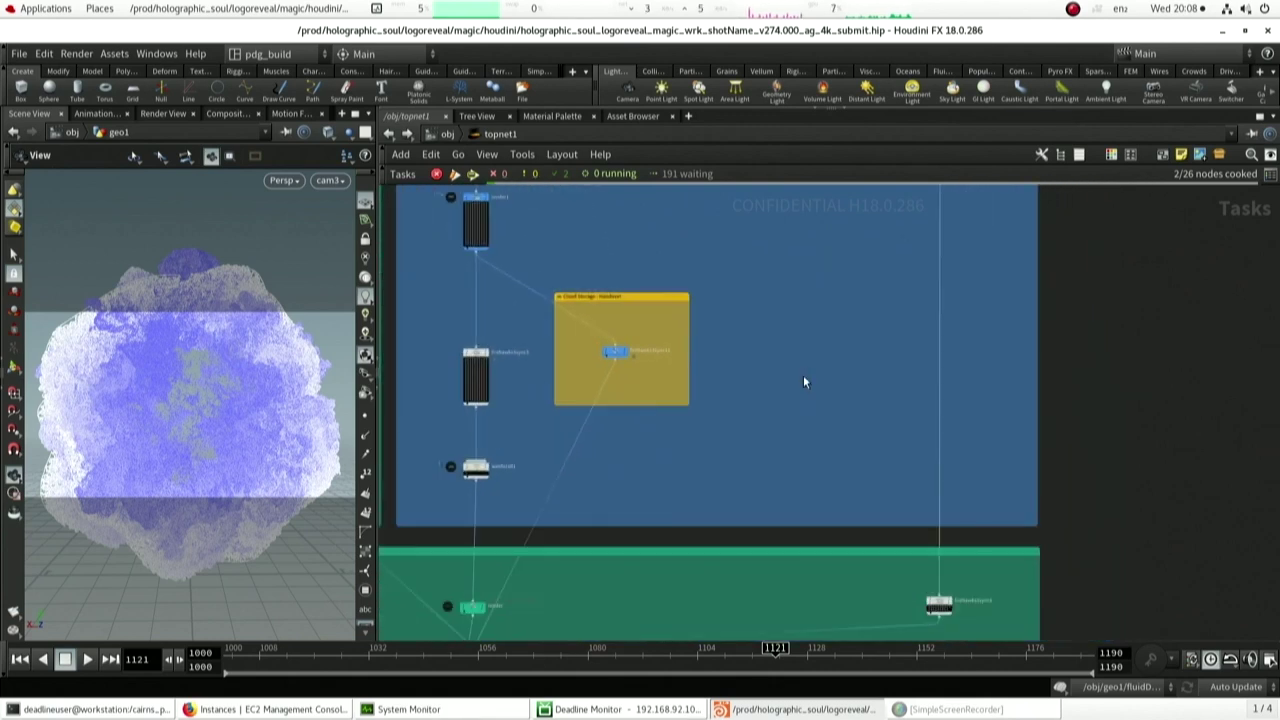
{"action": "middle_click_drag", "start_coordinate": [609, 571], "coordinate": [759, 426]}
{"action": "left_click", "coordinate": [653, 434]}
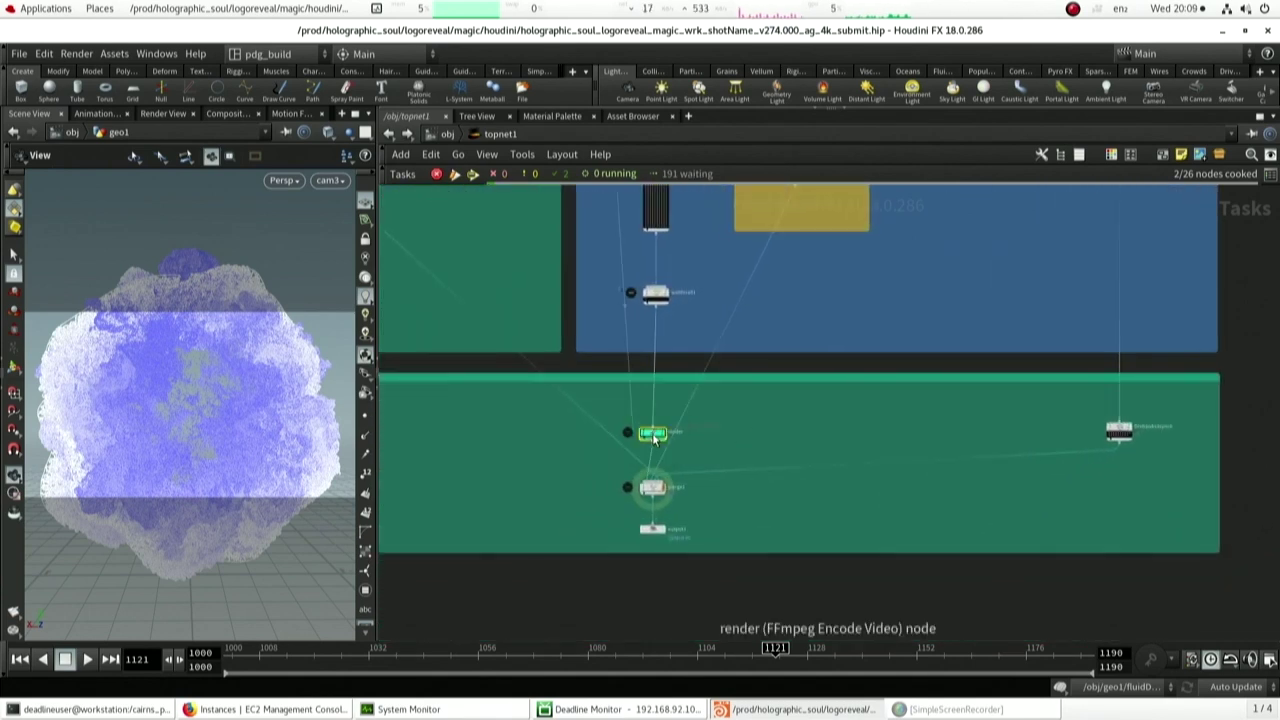
- Examine the QC branch, selecting its flipbook_ip and flipbook nodes and the node below waitforall4 in turn
{"action": "scroll", "coordinate": [780, 470], "scroll_direction": "down", "scroll_amount": 3}
{"action": "middle_click_drag", "start_coordinate": [875, 362], "coordinate": [818, 485]}
{"action": "scroll", "coordinate": [700, 430], "scroll_direction": "up", "scroll_amount": 5}
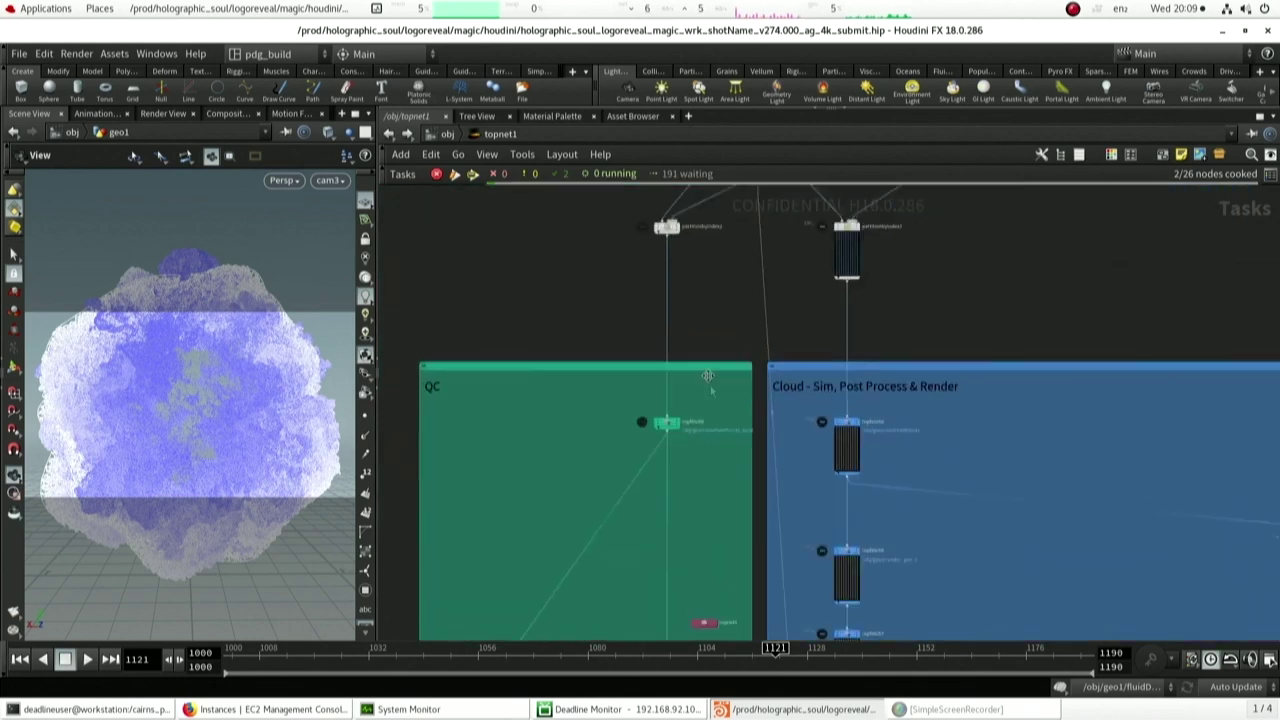
{"action": "middle_click_drag", "start_coordinate": [711, 539], "coordinate": [737, 271]}
{"action": "scroll", "coordinate": [737, 271], "scroll_direction": "down", "scroll_amount": 3}
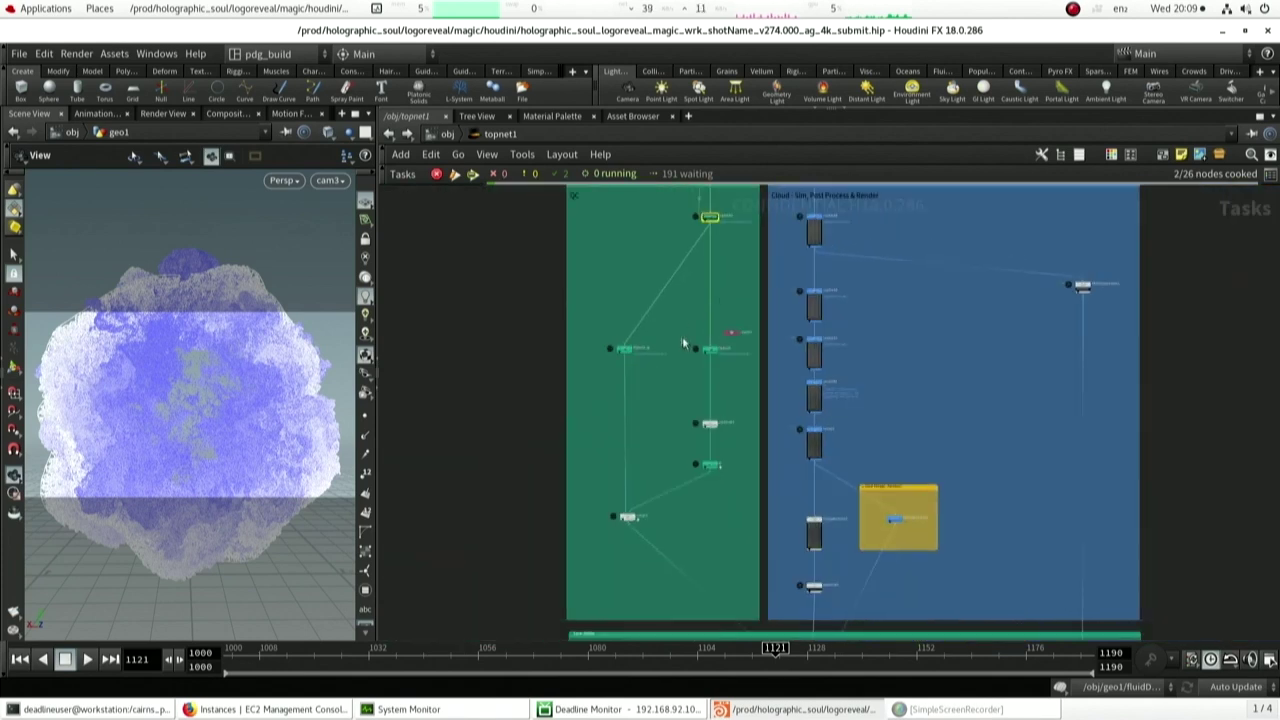
{"action": "left_click_drag", "start_coordinate": [678, 315], "coordinate": [603, 377]}
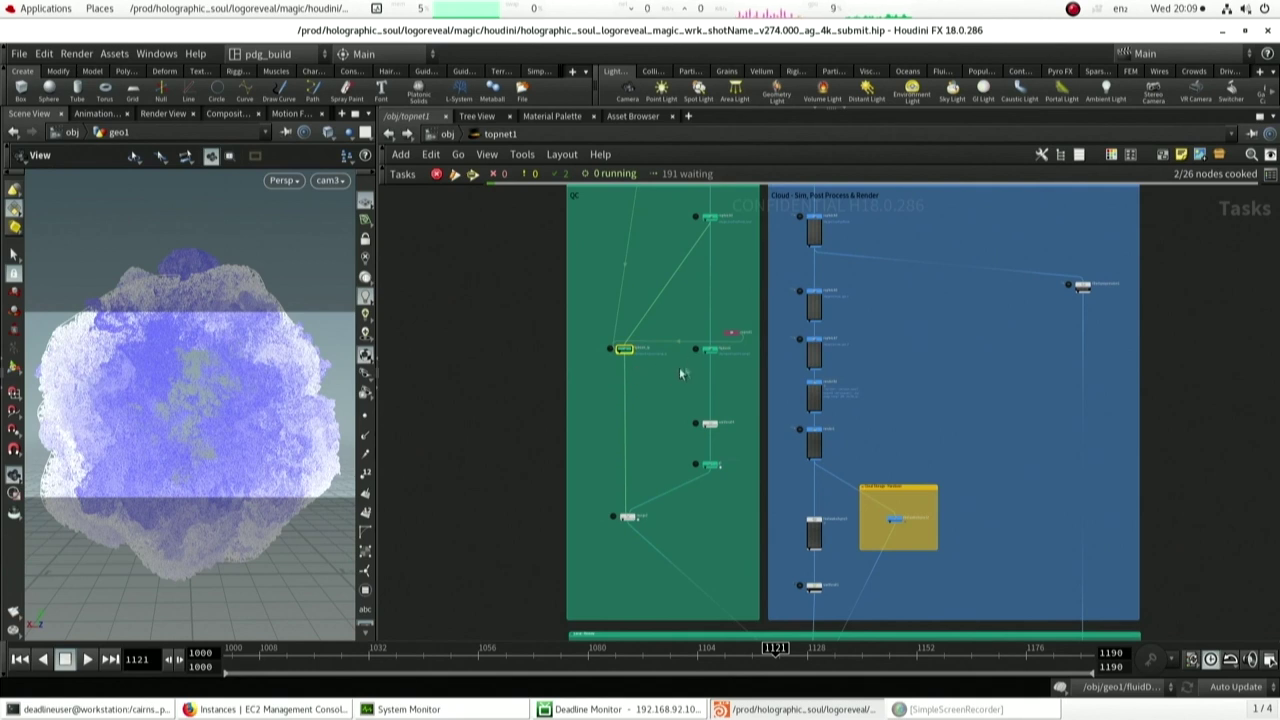
{"action": "scroll", "coordinate": [734, 372], "scroll_direction": "up", "scroll_amount": 5}
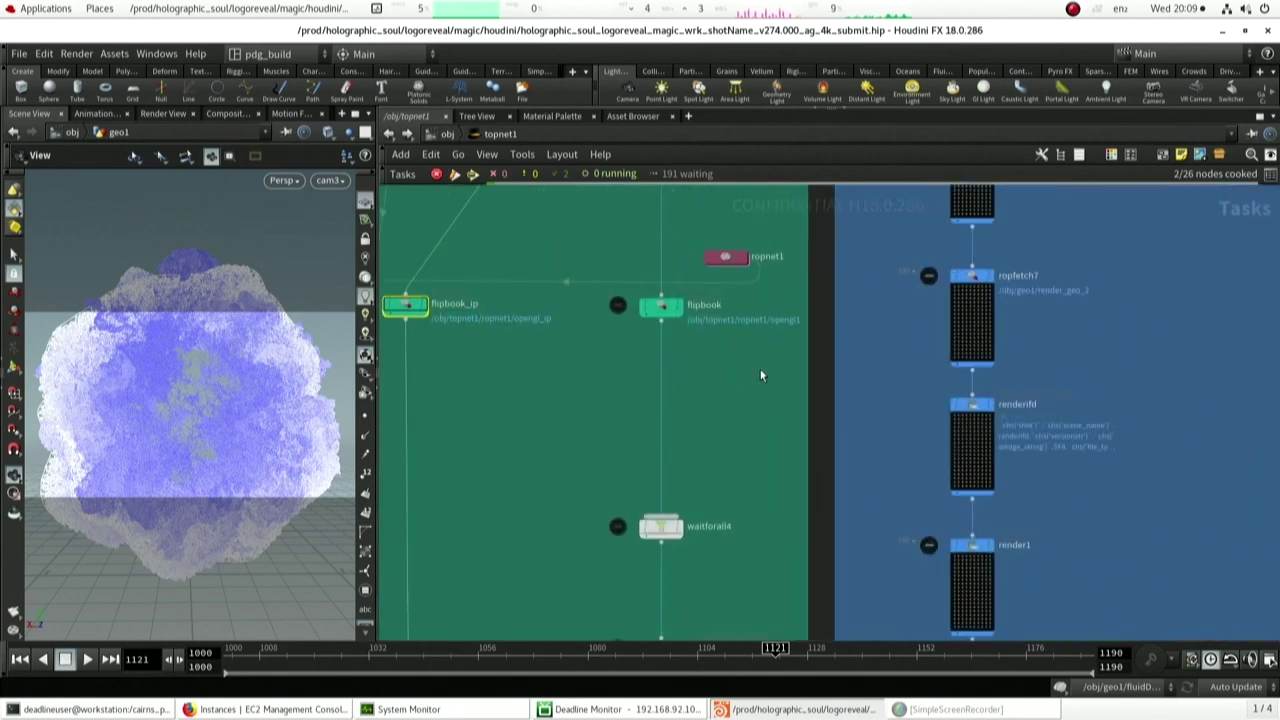
{"action": "left_click_drag", "start_coordinate": [765, 365], "coordinate": [602, 293]}
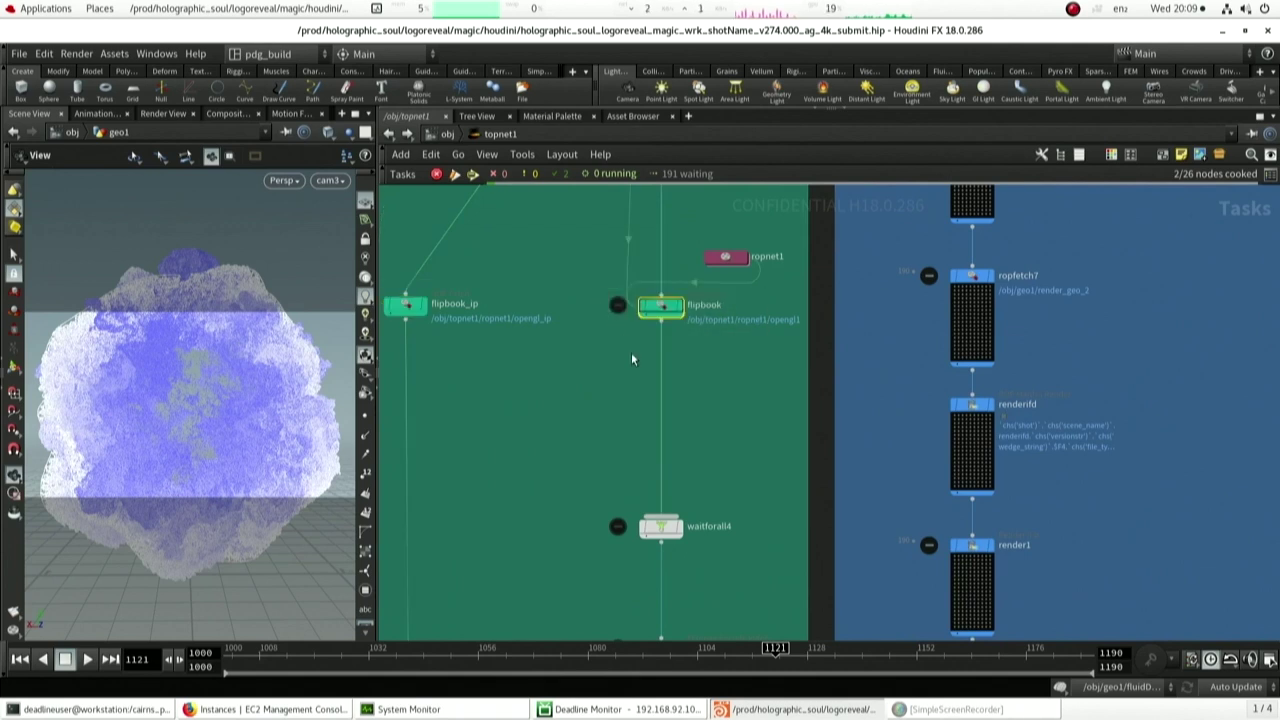
{"action": "scroll", "coordinate": [631, 360], "scroll_direction": "down", "scroll_amount": 5}
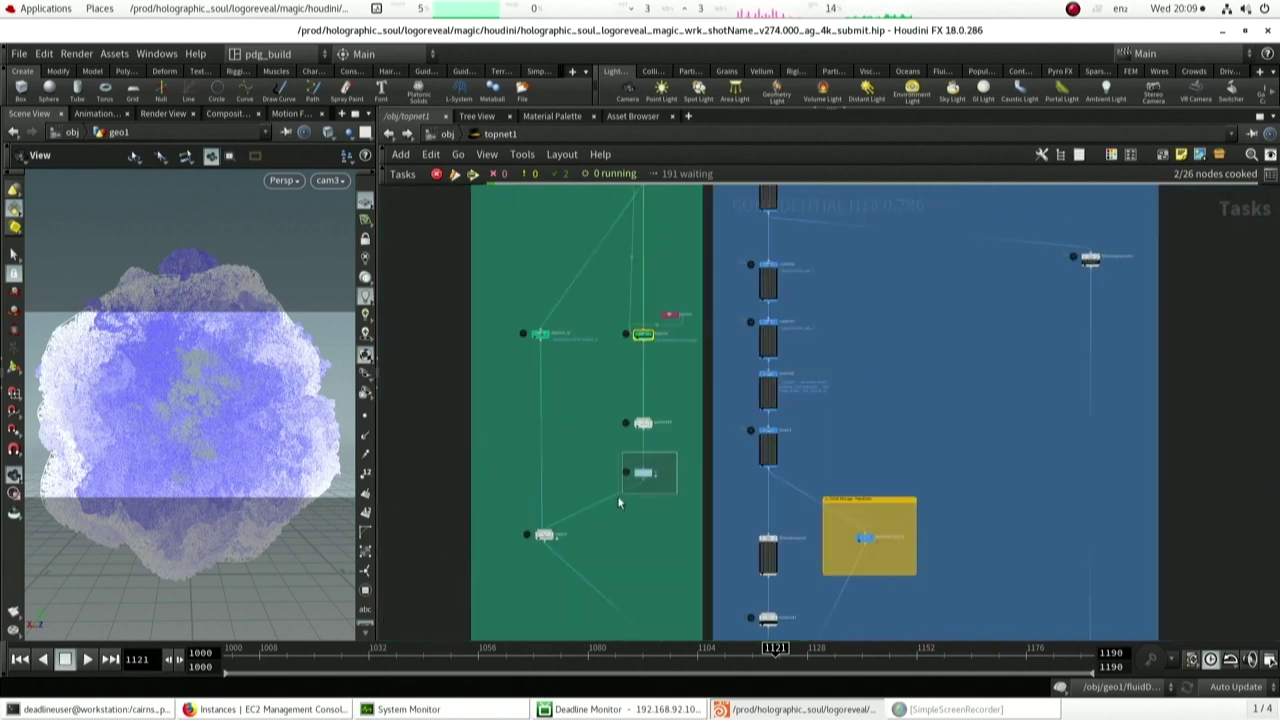
{"action": "left_click_drag", "start_coordinate": [617, 503], "coordinate": [620, 506]}
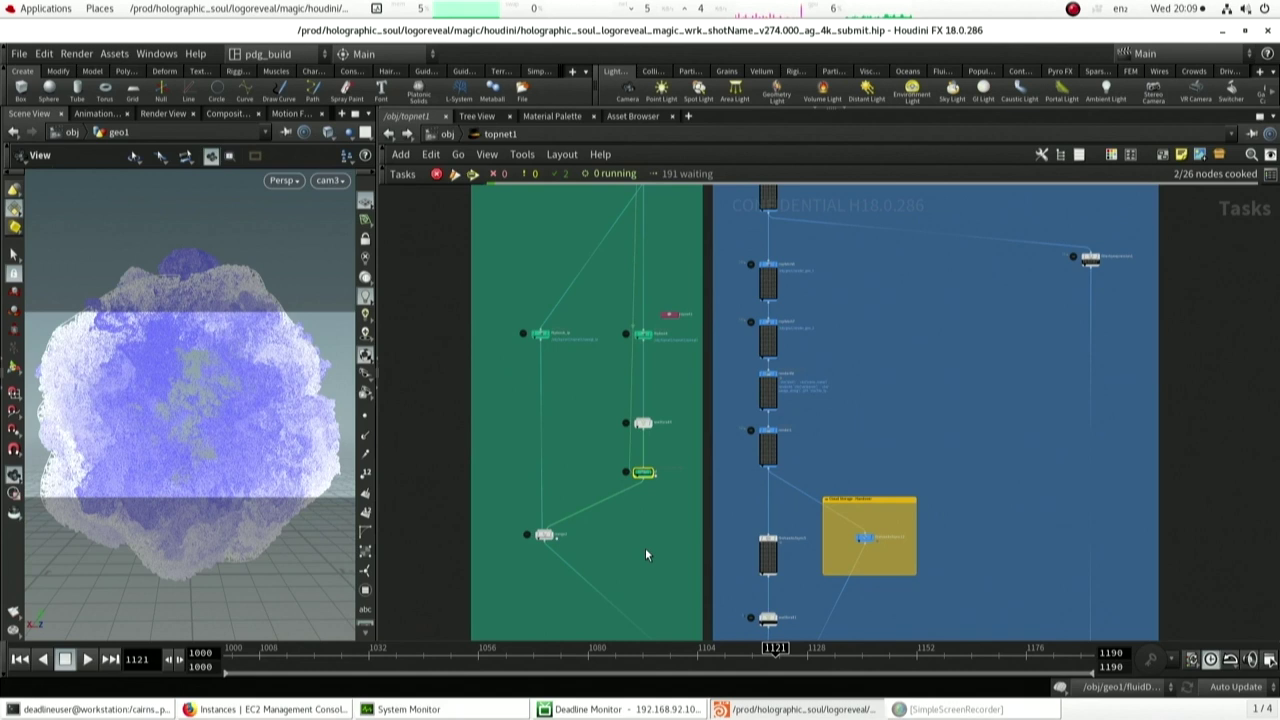
- Return to the geo1 geometry network and display the merge20 and attribute20 source geometry in turn
{"action": "key", "text": "alt+Left"}
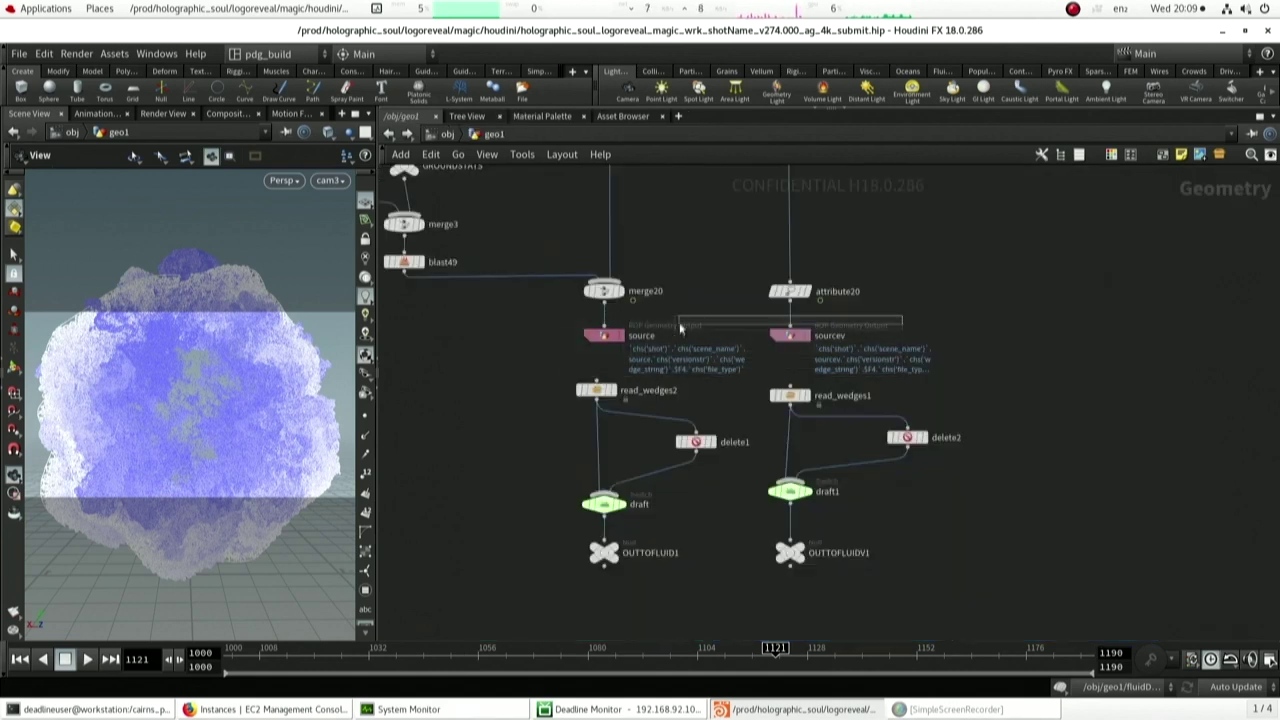
{"action": "left_click", "coordinate": [622, 291]}
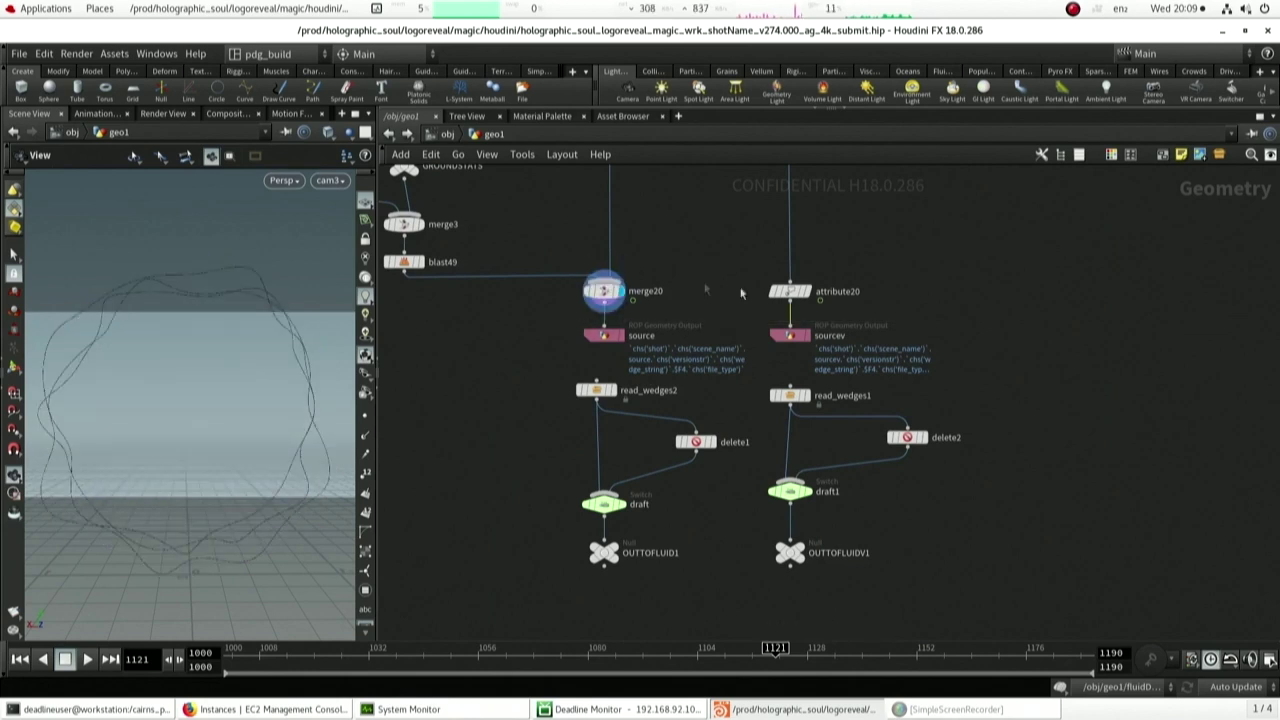
{"action": "mouse_move", "coordinate": [790, 291]}
{"action": "left_click", "coordinate": [810, 271]}
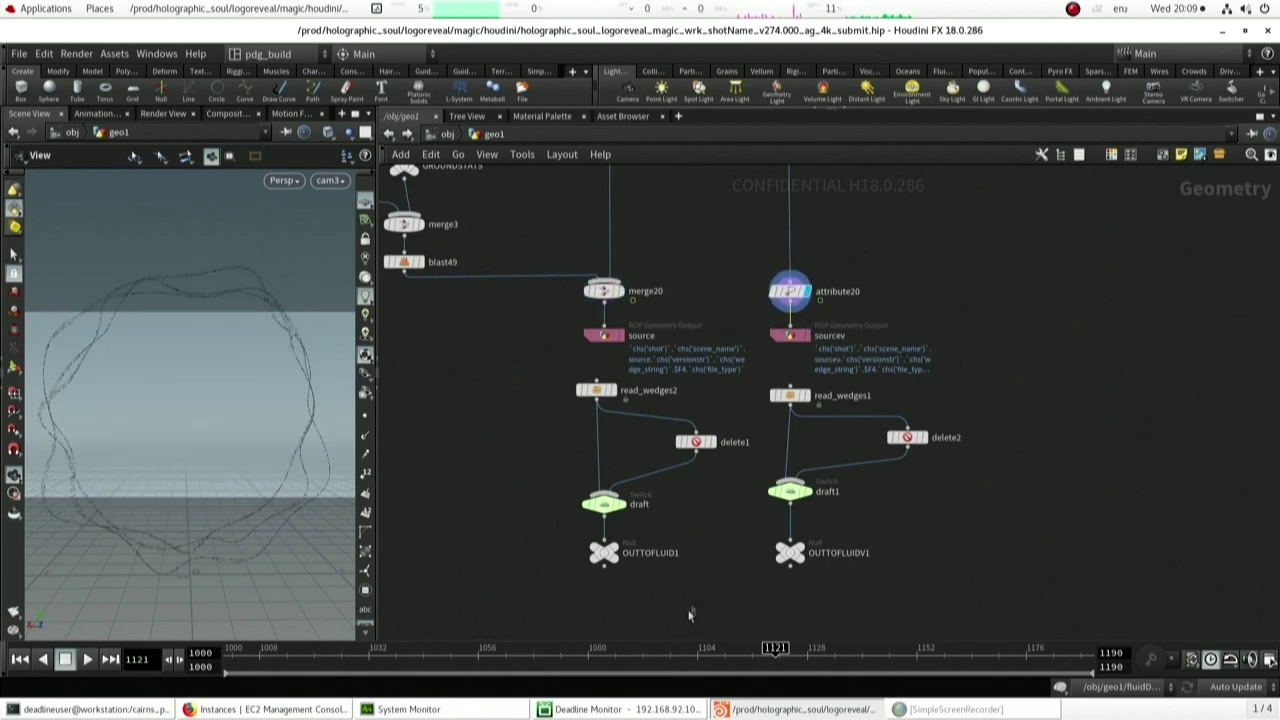
- Display the fluid result on the branch near OUT_FLIP and review the node chain down past render_geo_1
{"action": "middle_click_drag", "start_coordinate": [688, 597], "coordinate": [727, 271]}
{"action": "scroll", "coordinate": [727, 271], "scroll_direction": "down", "scroll_amount": 2}
{"action": "middle_click_drag", "start_coordinate": [723, 330], "coordinate": [689, 185]}
{"action": "mouse_move", "coordinate": [560, 470]}
{"action": "left_click_drag", "start_coordinate": [590, 408], "coordinate": [500, 509]}
{"action": "middle_click_drag", "start_coordinate": [613, 526], "coordinate": [640, 264]}
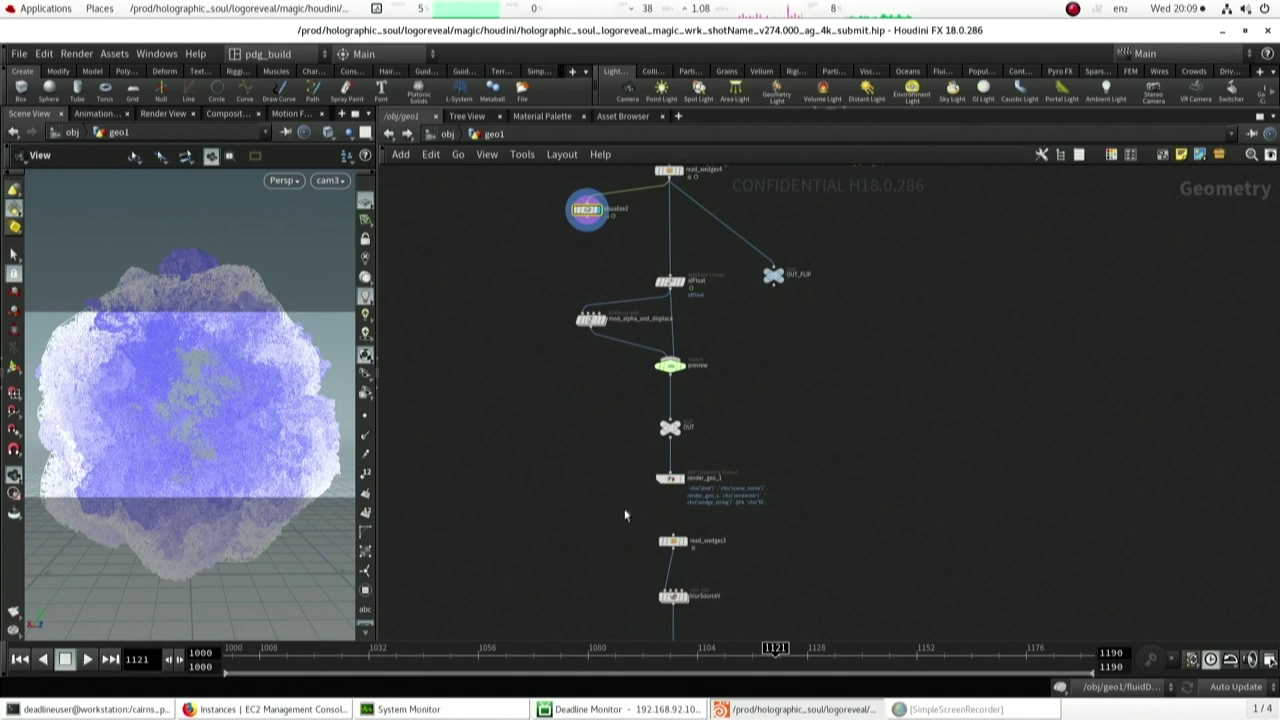
{"action": "middle_click_drag", "start_coordinate": [622, 511], "coordinate": [594, 260]}
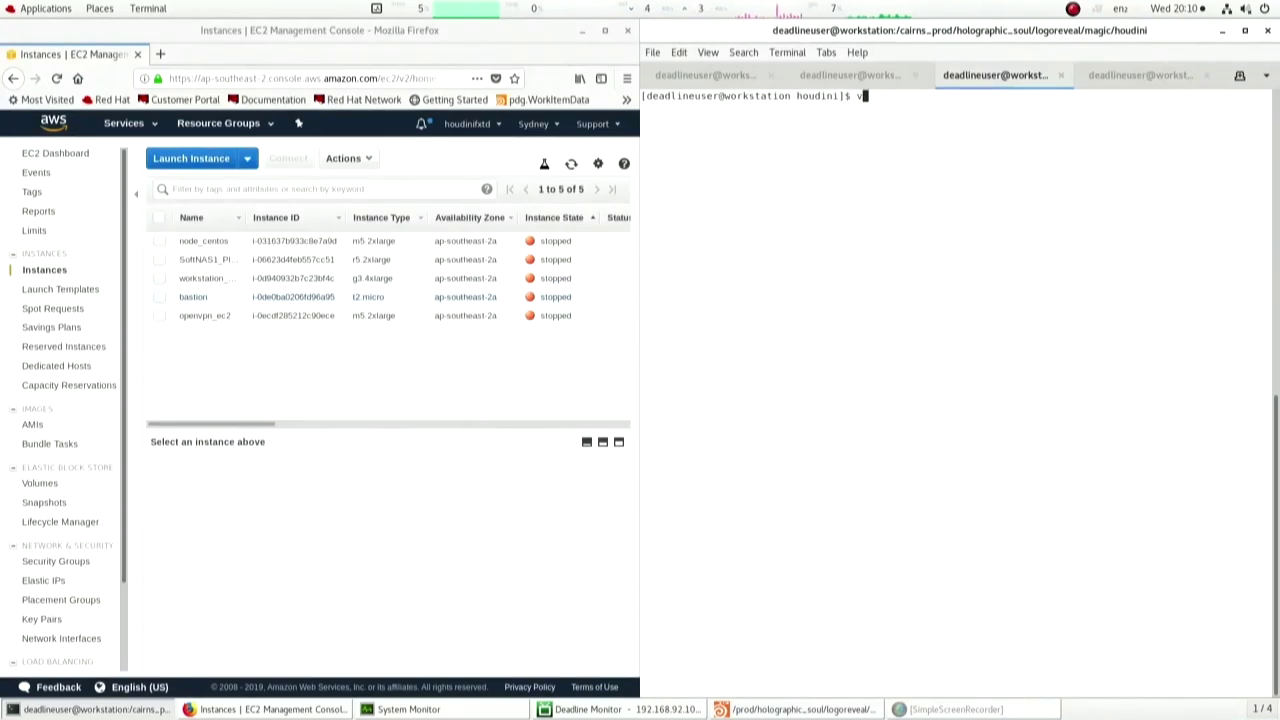
{"action": "type", "text": "ssh vagrant@192.168.92.10"}
{"action": "key", "text": "Return"}
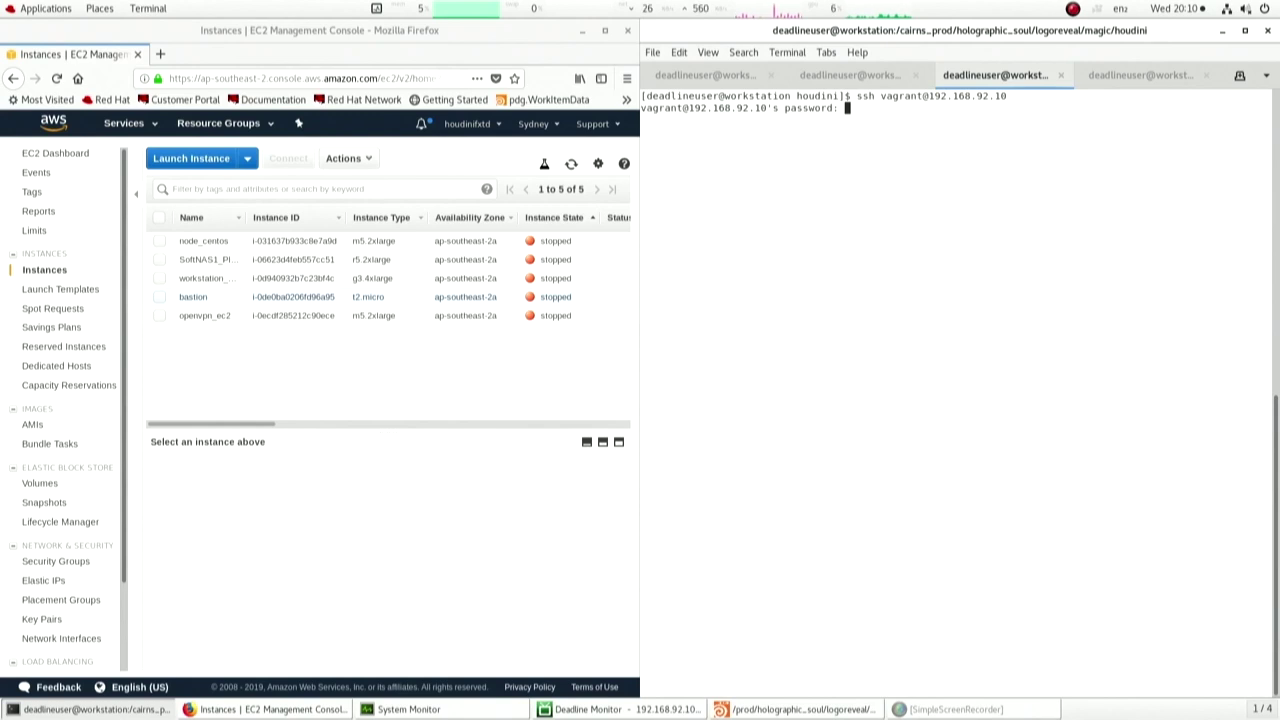
{"action": "key", "text": "Return"}
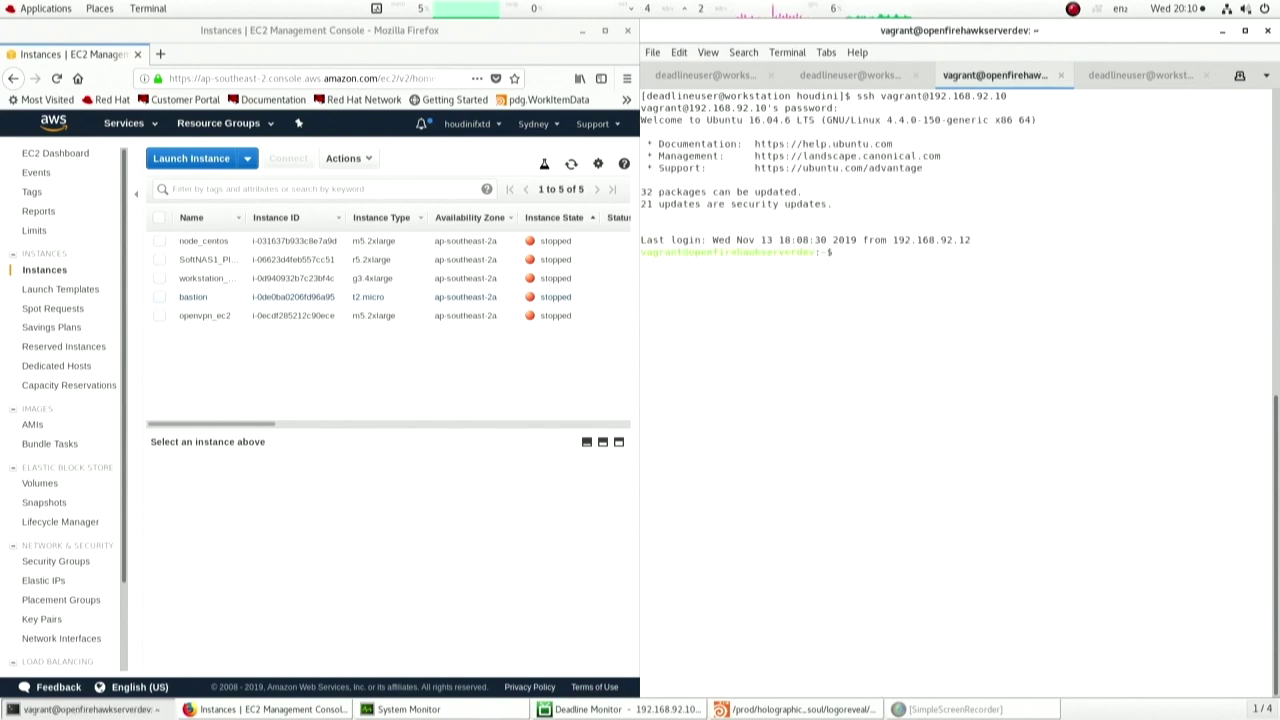
- Change to the /vagrant/ directory and run "source ./update_vars.sh --dev" to load the dev environment variables
{"action": "type", "text": "cd /vagrant/"}
{"action": "key", "text": "Return"}
{"action": "type", "text": "source ./up"}
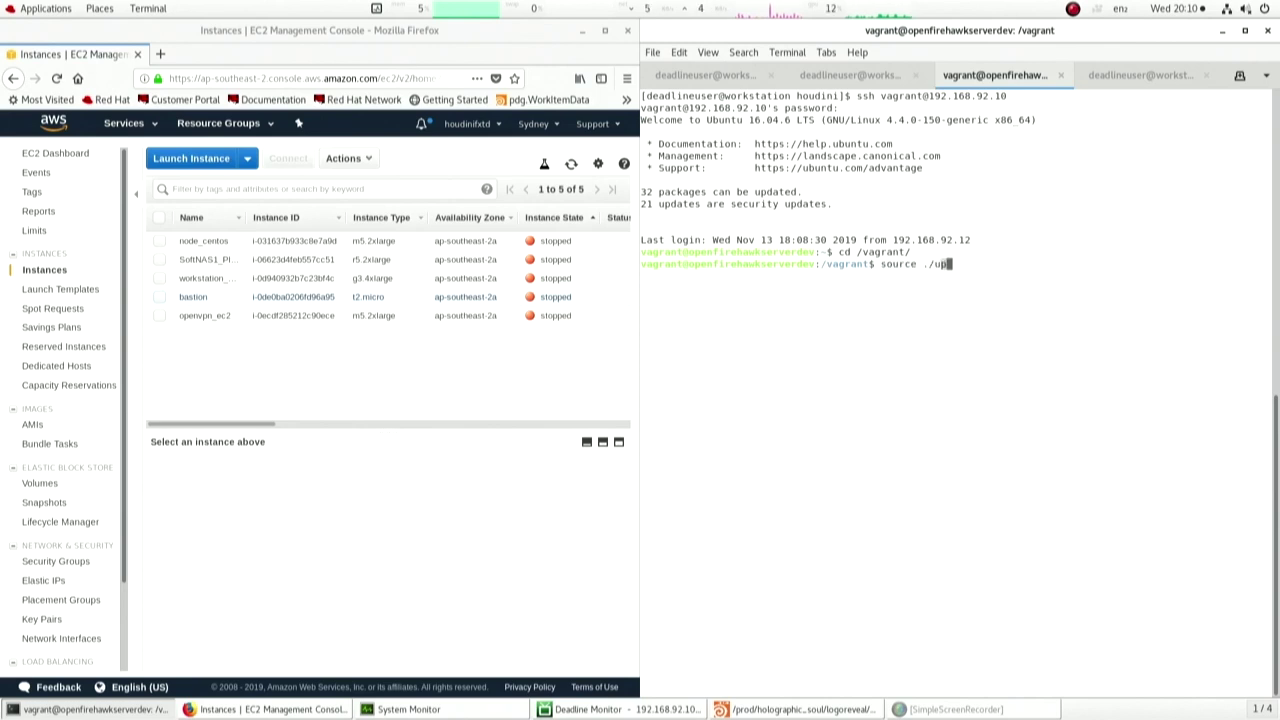
{"action": "key", "text": "Tab"}
{"action": "type", "text": "--dev"}
{"action": "key", "text": "Return"}
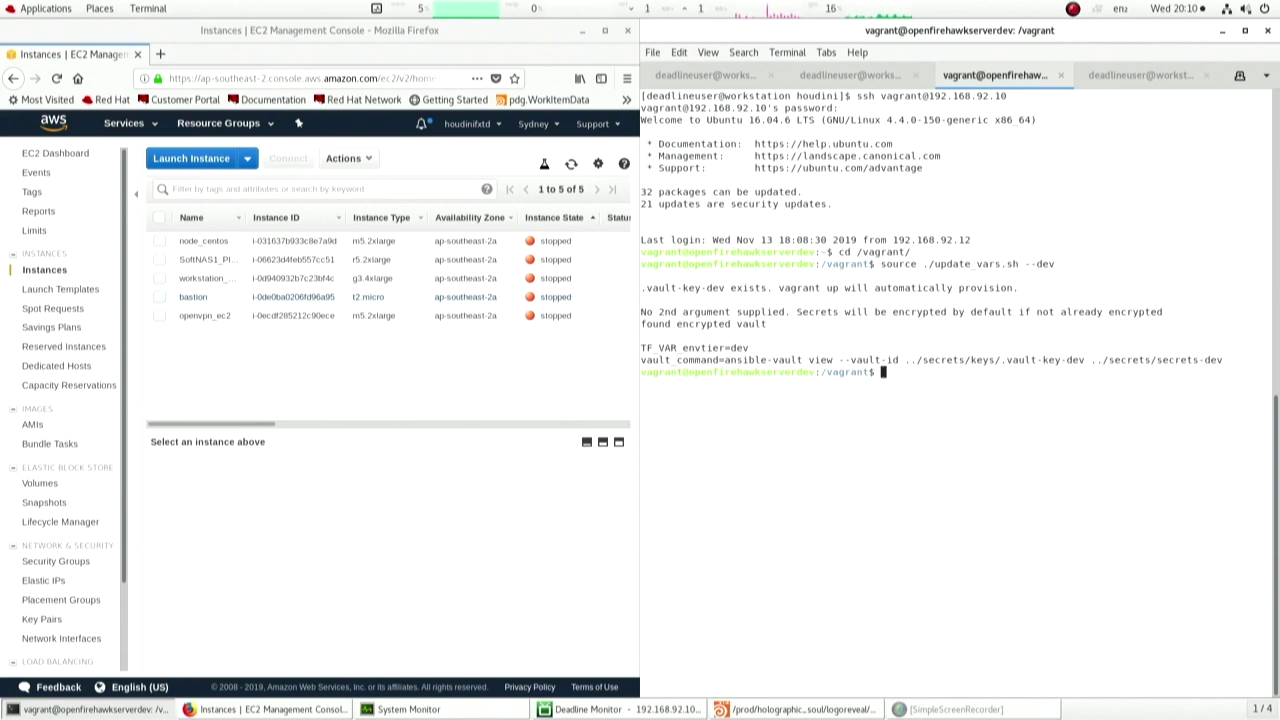
- Run "terraform apply --auto-approve" to bring up the cloud infrastructure
{"action": "type", "text": "ter"}
{"action": "key", "text": "Tab"}
{"action": "type", "text": "apply --auto-approve"}
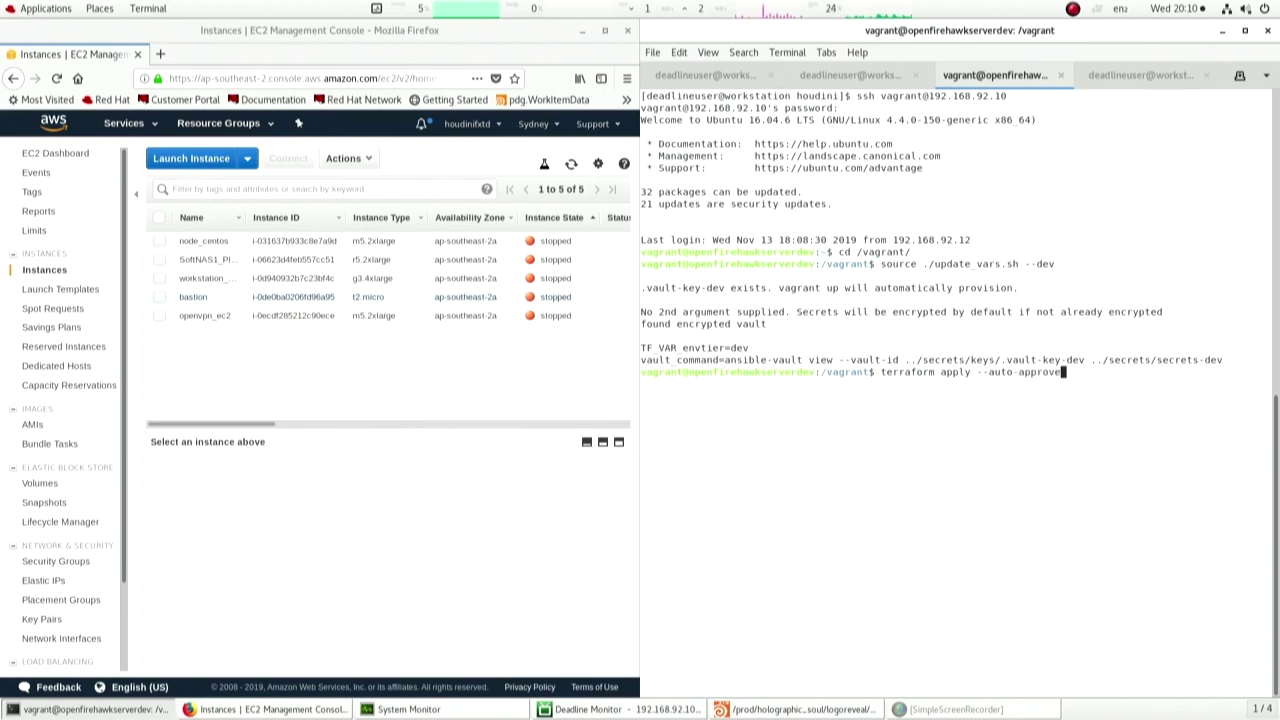
{"action": "key", "text": "Return"}
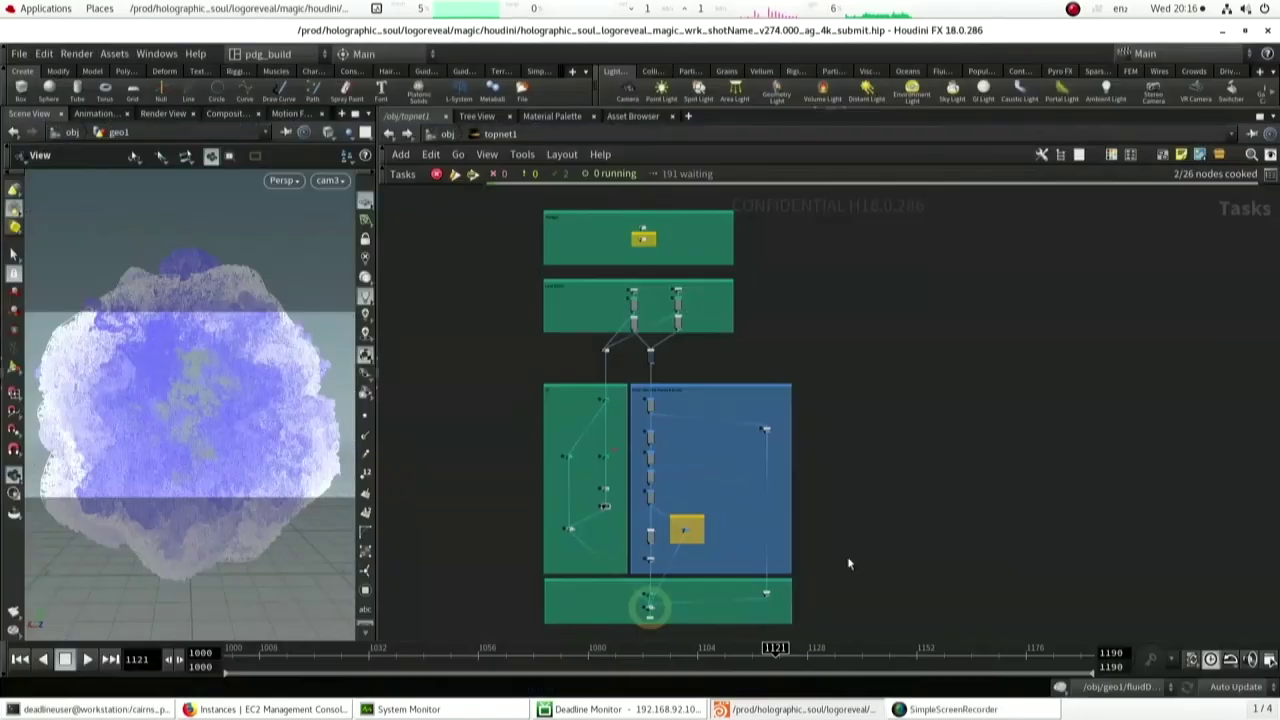
- Back in Houdini, save the scene and cook the final node above the network's output with preflight
{"action": "key", "text": "Tab"}
{"action": "scroll", "coordinate": [670, 617], "scroll_direction": "up", "scroll_amount": 10}
{"action": "key", "text": "ctrl+s"}
{"action": "right_click", "coordinate": [648, 535]}
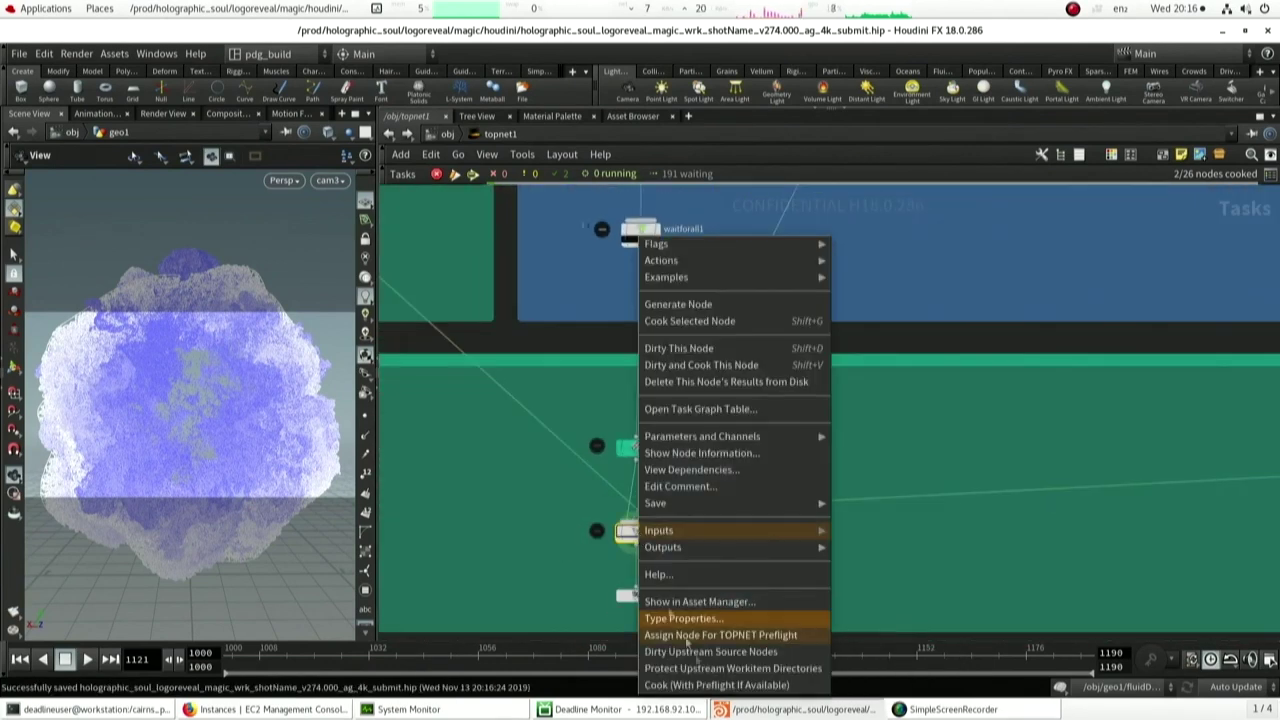
{"action": "left_click", "coordinate": [714, 685]}
- Move the Cloud Storage - Archive box down, clear of the firehawkpreflight1 node
{"action": "scroll", "coordinate": [675, 600], "scroll_direction": "down", "scroll_amount": 10}
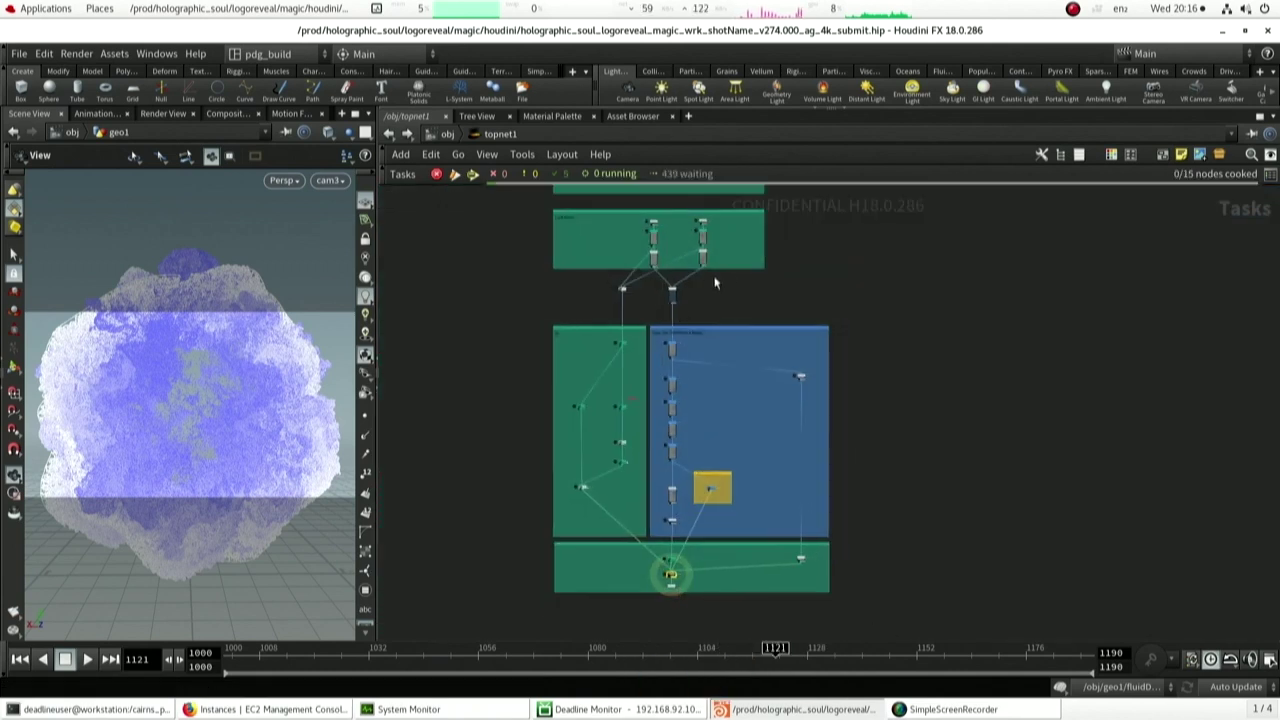
{"action": "middle_click_drag", "start_coordinate": [720, 280], "coordinate": [680, 363]}
{"action": "scroll", "coordinate": [679, 363], "scroll_direction": "up", "scroll_amount": 8}
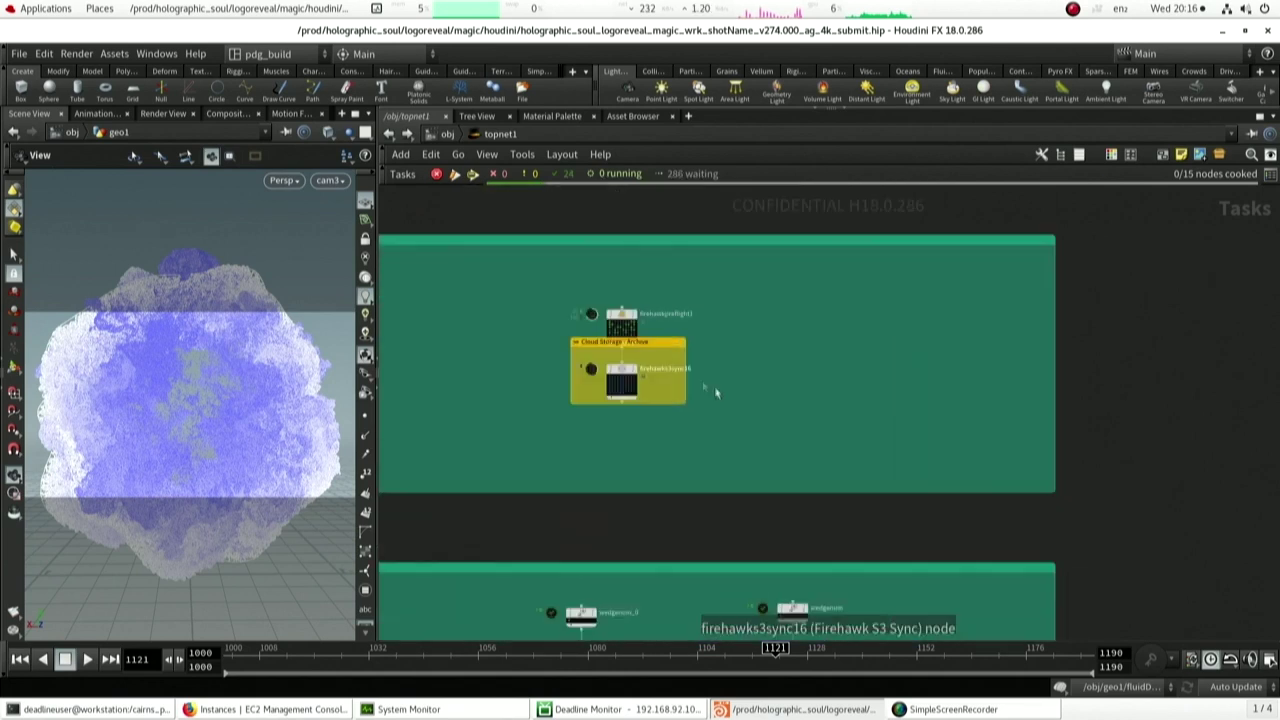
{"action": "middle_click_drag", "start_coordinate": [783, 428], "coordinate": [703, 358]}
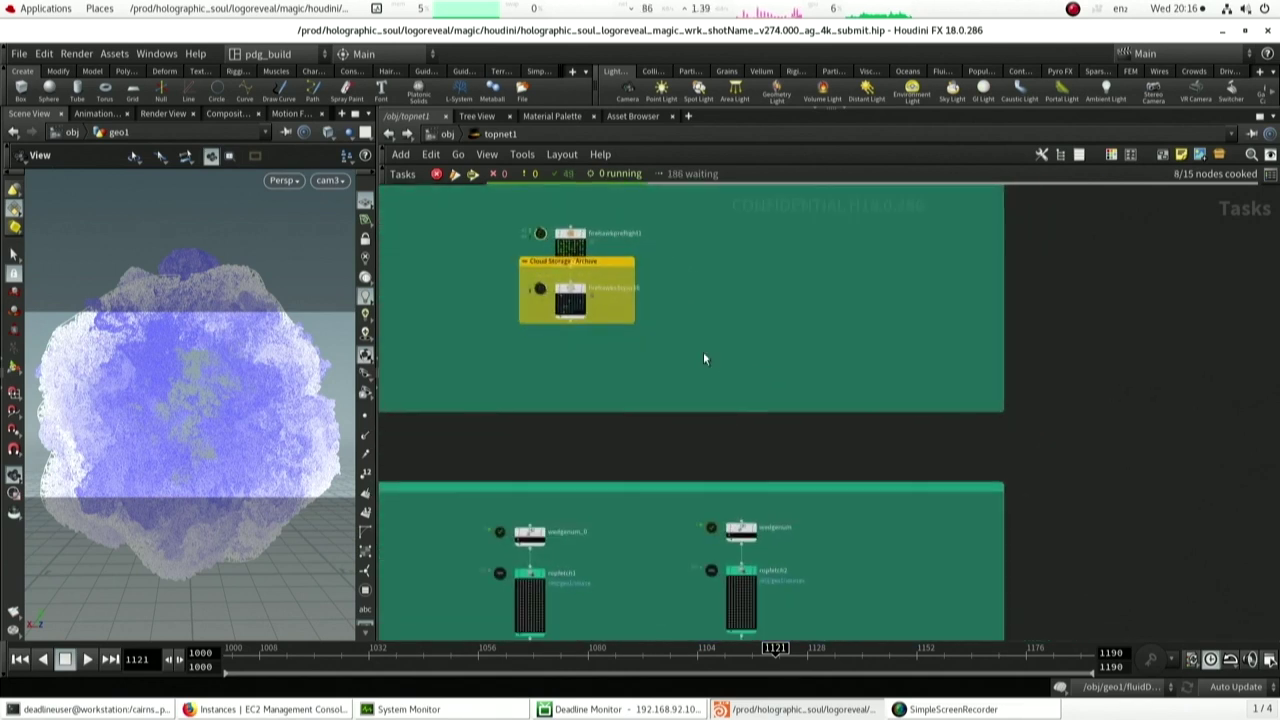
{"action": "left_click_drag", "start_coordinate": [611, 265], "coordinate": [611, 298]}
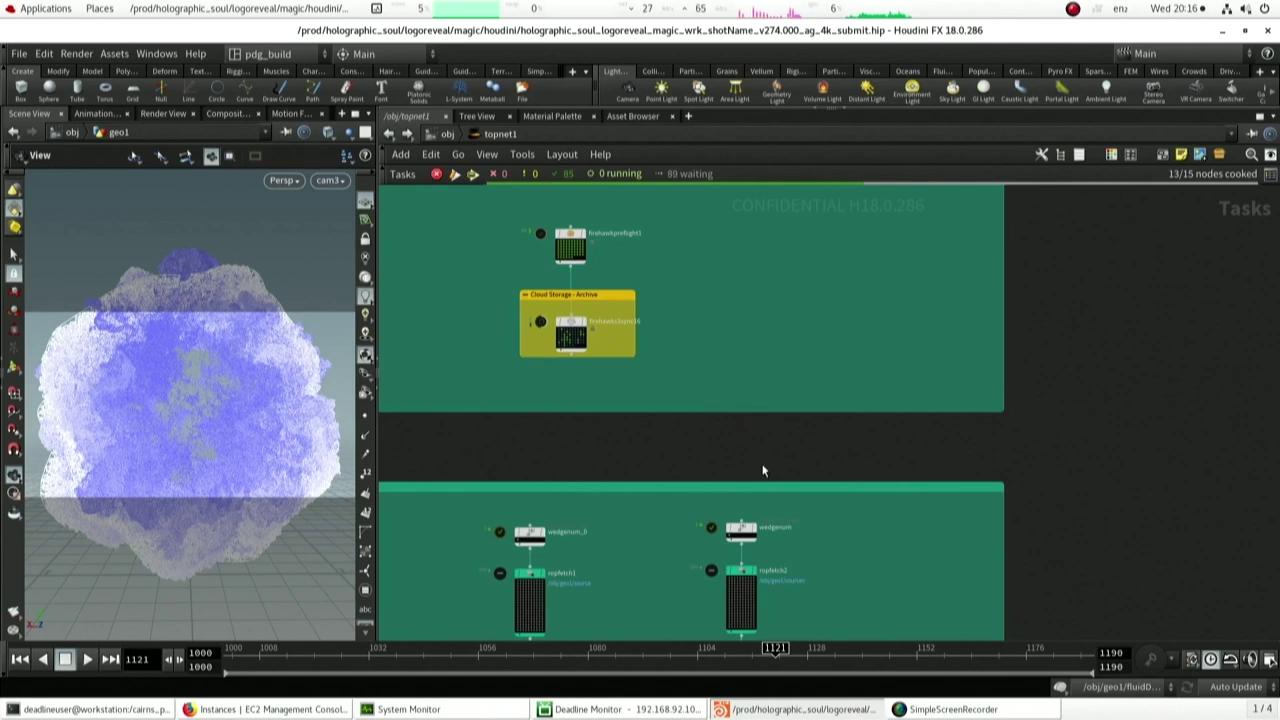
- Follow the cooking Local Source tasks and expand the task network pane to the full workspace width
{"action": "middle_click_drag", "start_coordinate": [760, 463], "coordinate": [707, 392]}
{"action": "scroll", "coordinate": [706, 392], "scroll_direction": "down", "scroll_amount": 3}
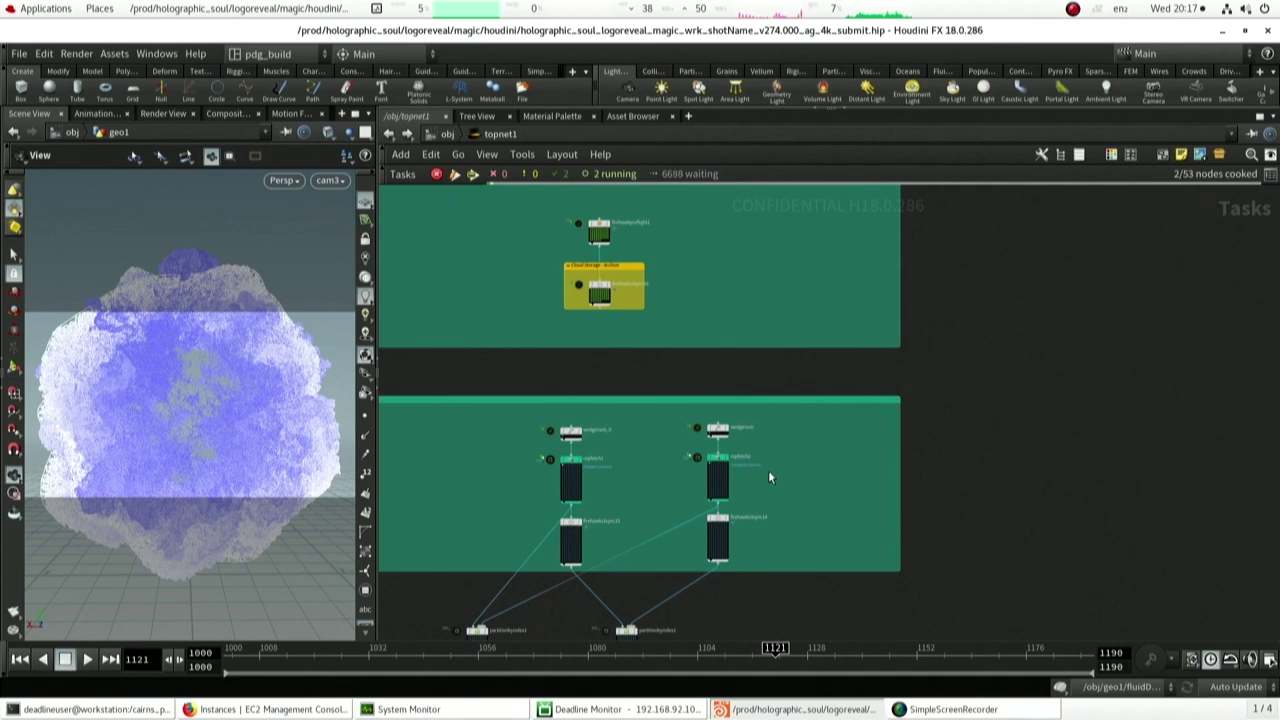
{"action": "middle_click_drag", "start_coordinate": [758, 600], "coordinate": [826, 400]}
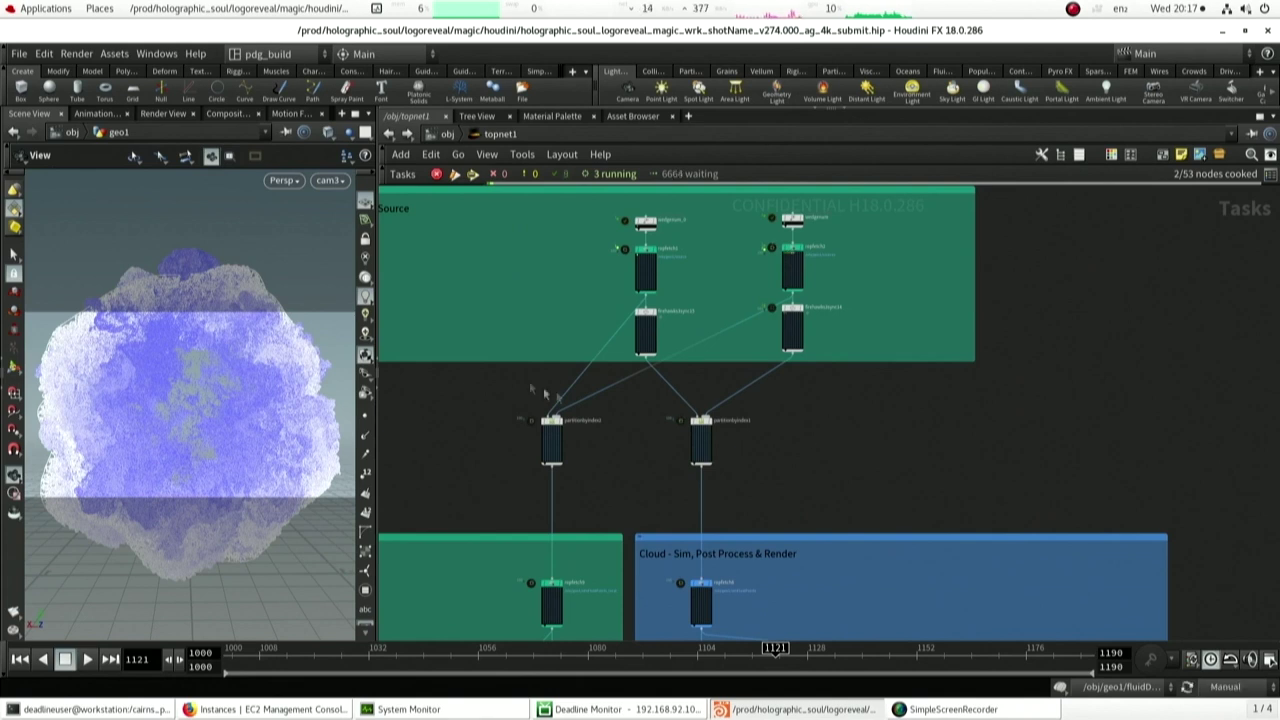
{"action": "key", "text": "ctrl+b"}
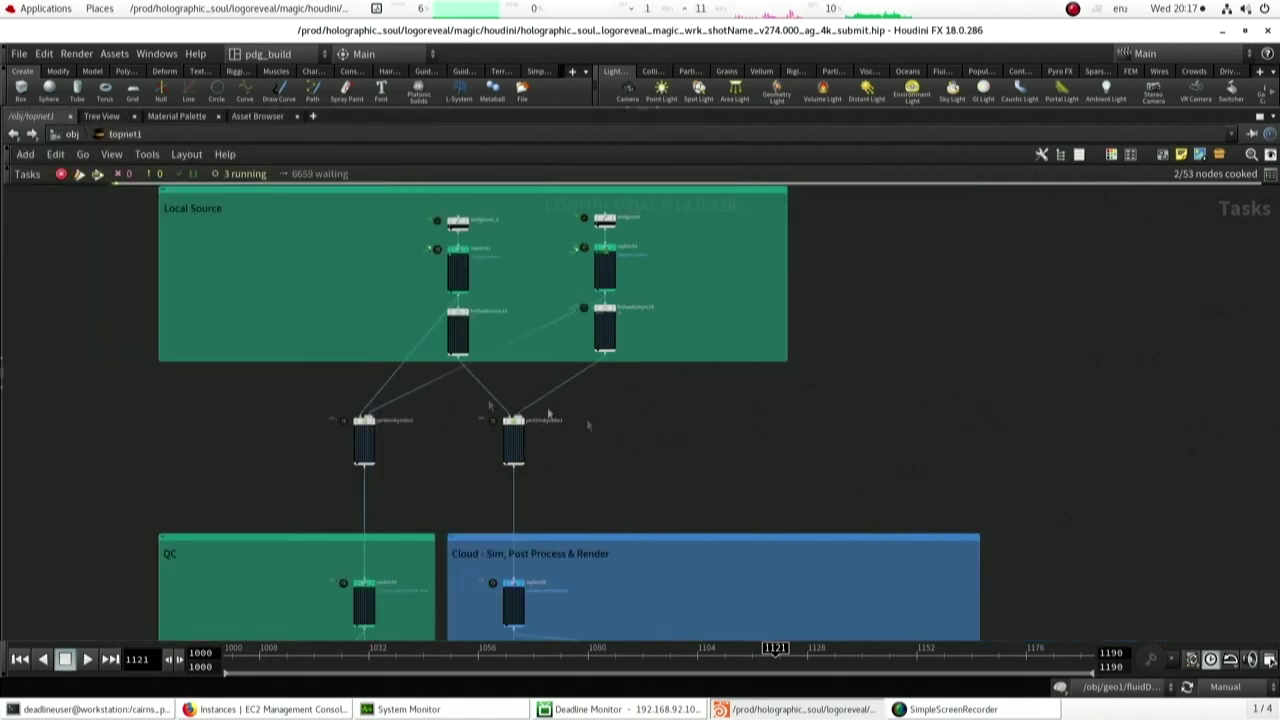
{"action": "middle_click_drag", "start_coordinate": [704, 471], "coordinate": [568, 491]}
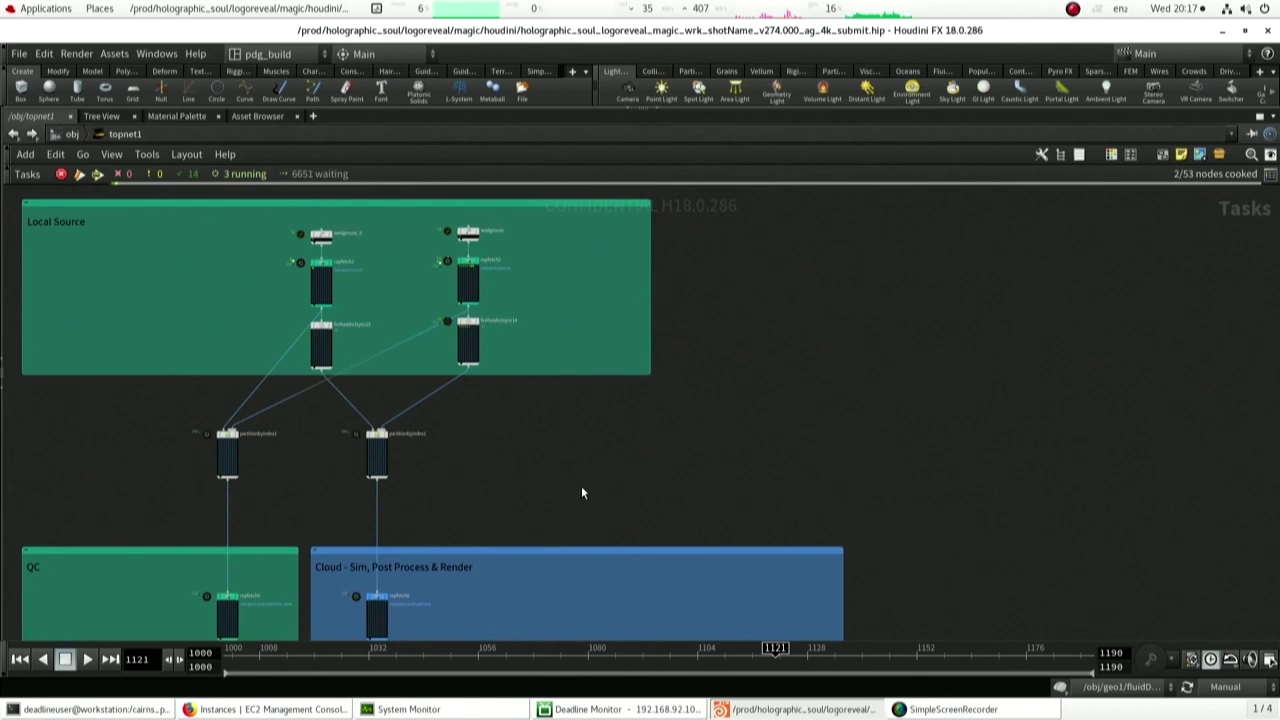
- Look inside the firehawks3sync14 node in the Local Source network, examine its file copy progress, and return to topnet1
{"action": "middle_click_drag", "start_coordinate": [583, 492], "coordinate": [450, 491]}
{"action": "left_click", "coordinate": [338, 322]}
{"action": "double_click", "coordinate": [338, 322]}
{"action": "scroll", "coordinate": [692, 383], "scroll_direction": "up", "scroll_amount": 5}
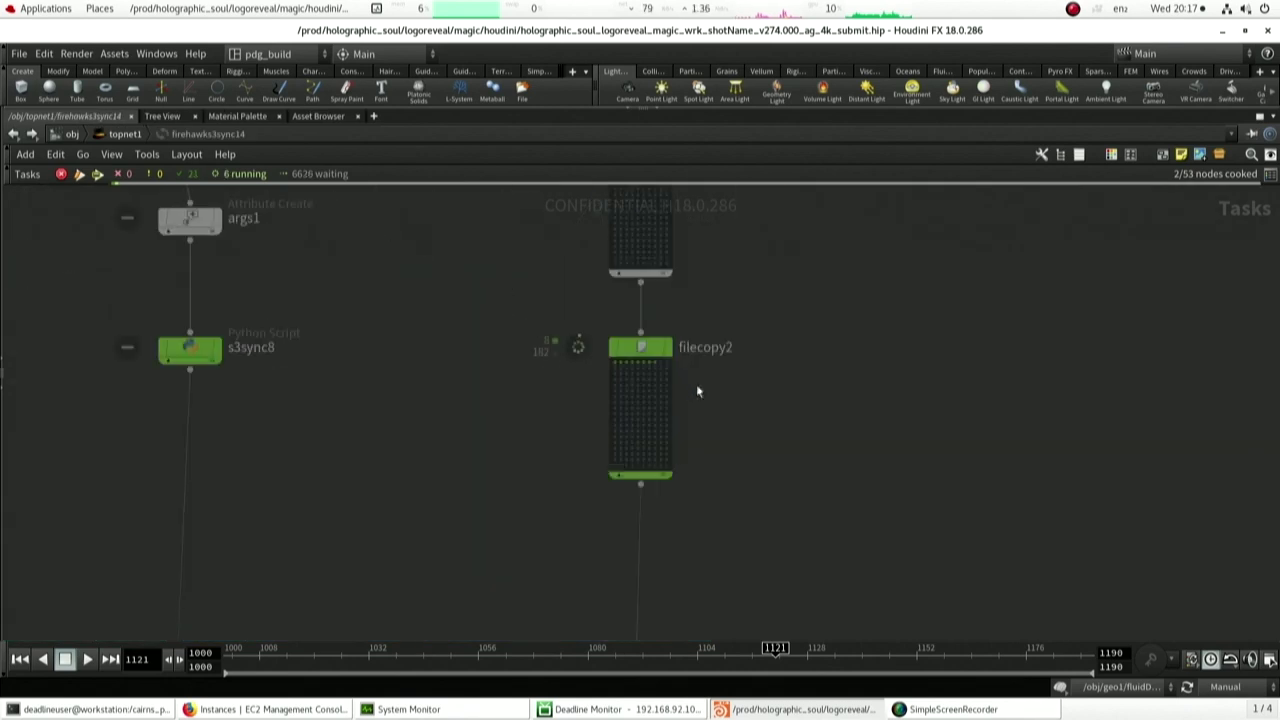
{"action": "key", "text": "u"}
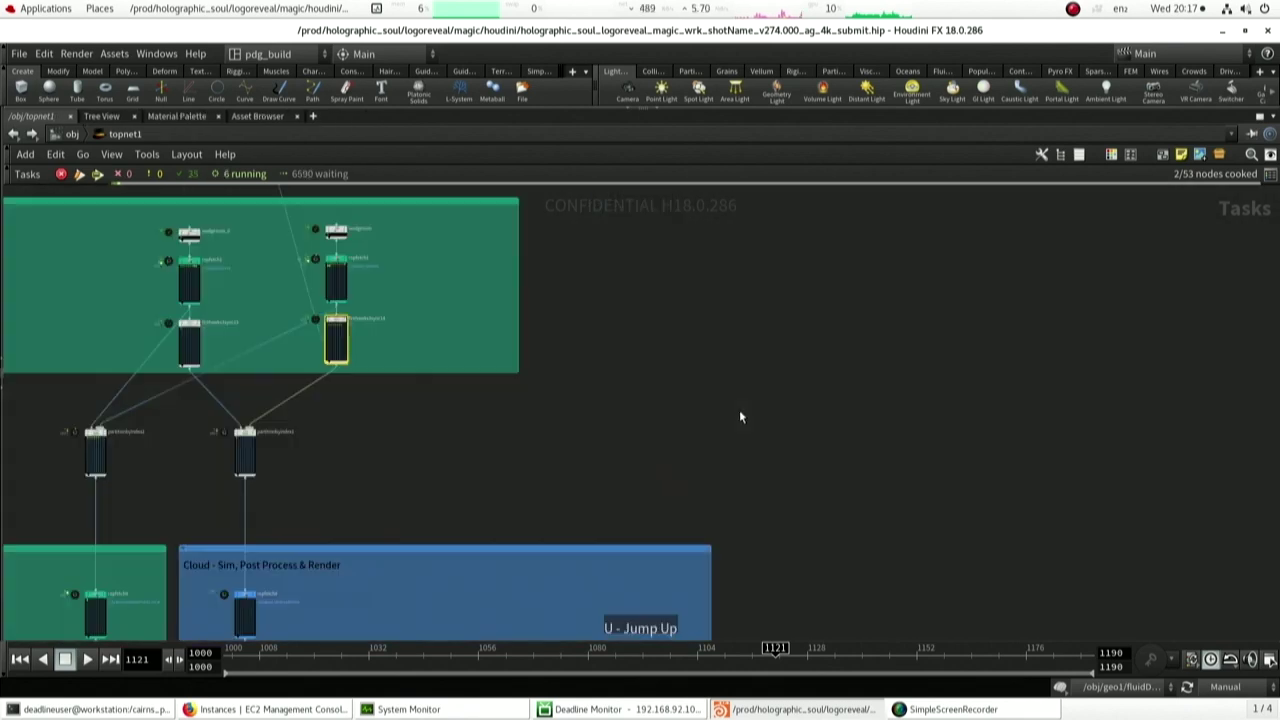
- Look inside the other Local Source sync node, firehawks3sync15, return to topnet1 and clear the selection
{"action": "double_click", "coordinate": [189, 326]}
{"action": "scroll", "coordinate": [705, 420], "scroll_direction": "up", "scroll_amount": 4}
{"action": "scroll", "coordinate": [710, 437], "scroll_direction": "up", "scroll_amount": 3}
{"action": "key", "text": "u"}
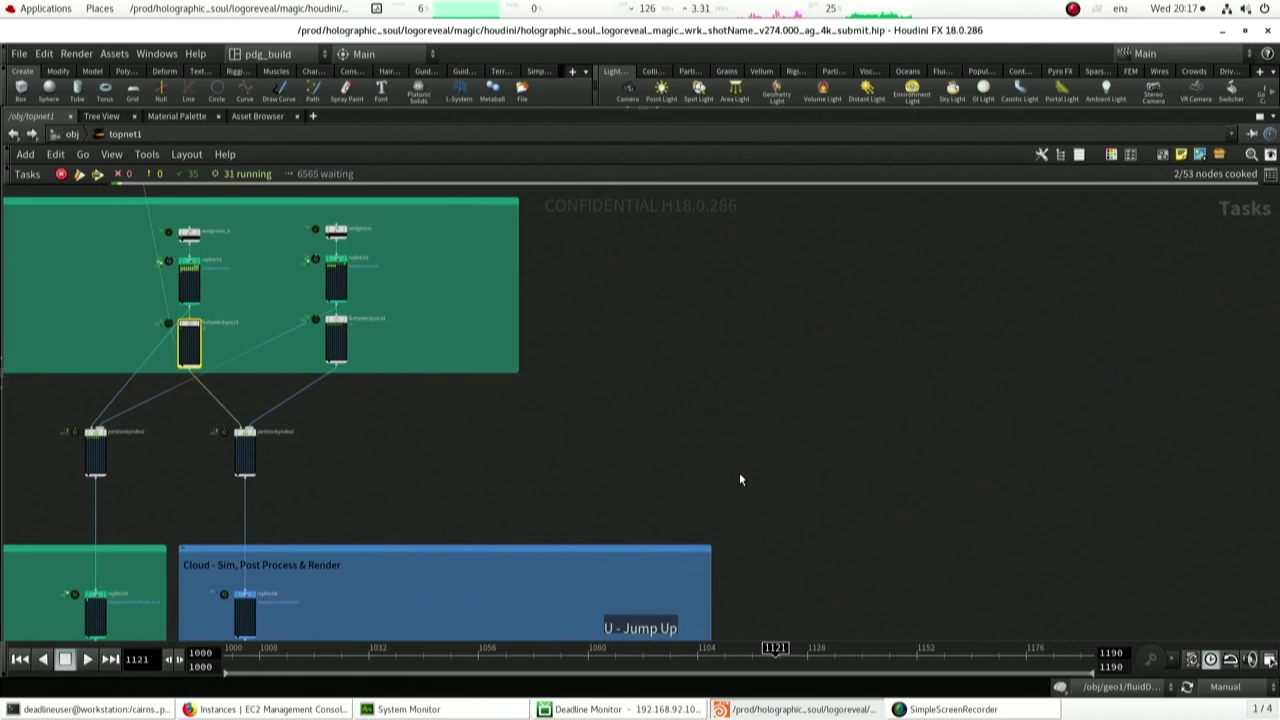
{"action": "left_click", "coordinate": [739, 472]}
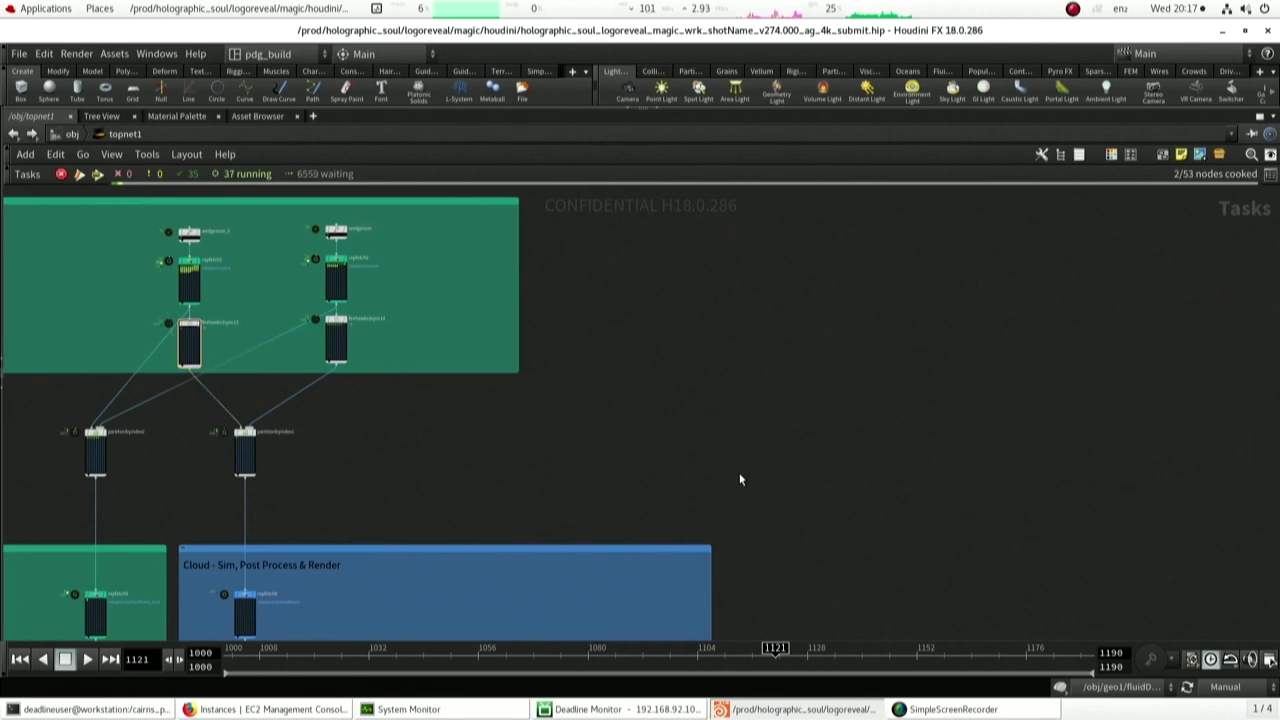
{"action": "middle_click_drag", "start_coordinate": [738, 479], "coordinate": [726, 450]}
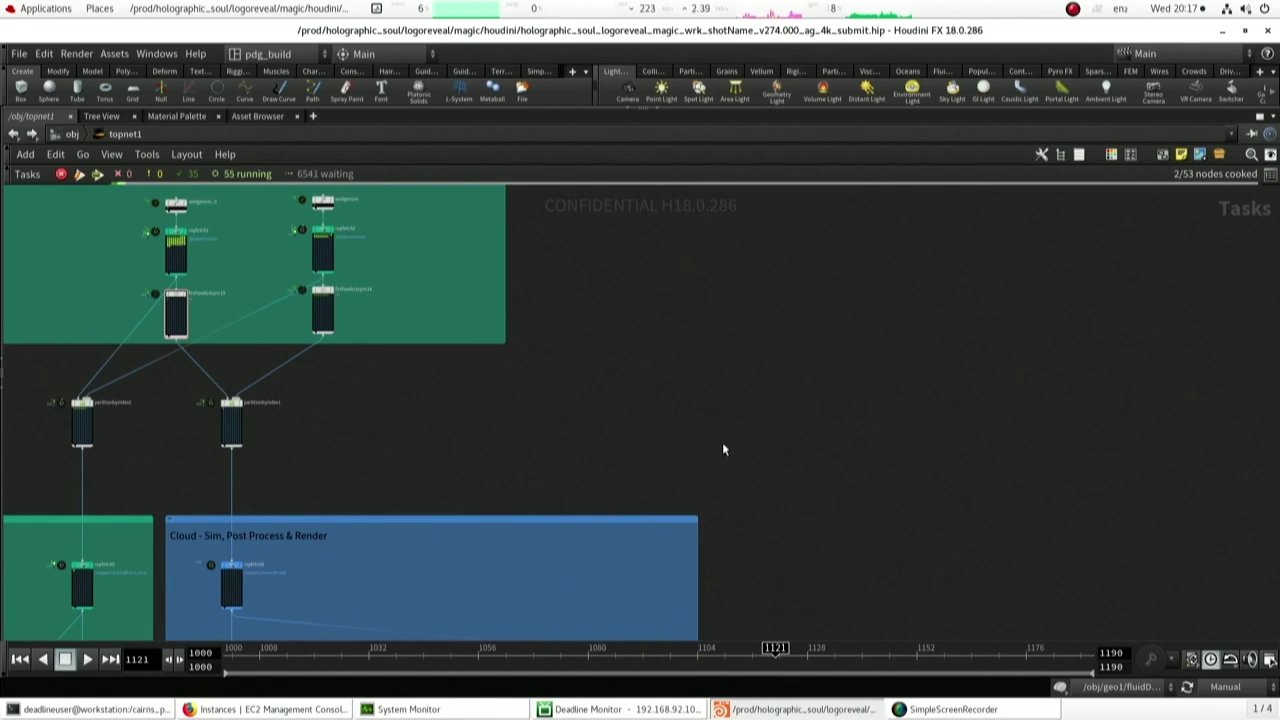
- Switch to Deadline Monitor, select the submitted PDG job to list its tasks, and widen the Jobs panel
{"action": "left_click", "coordinate": [590, 709]}
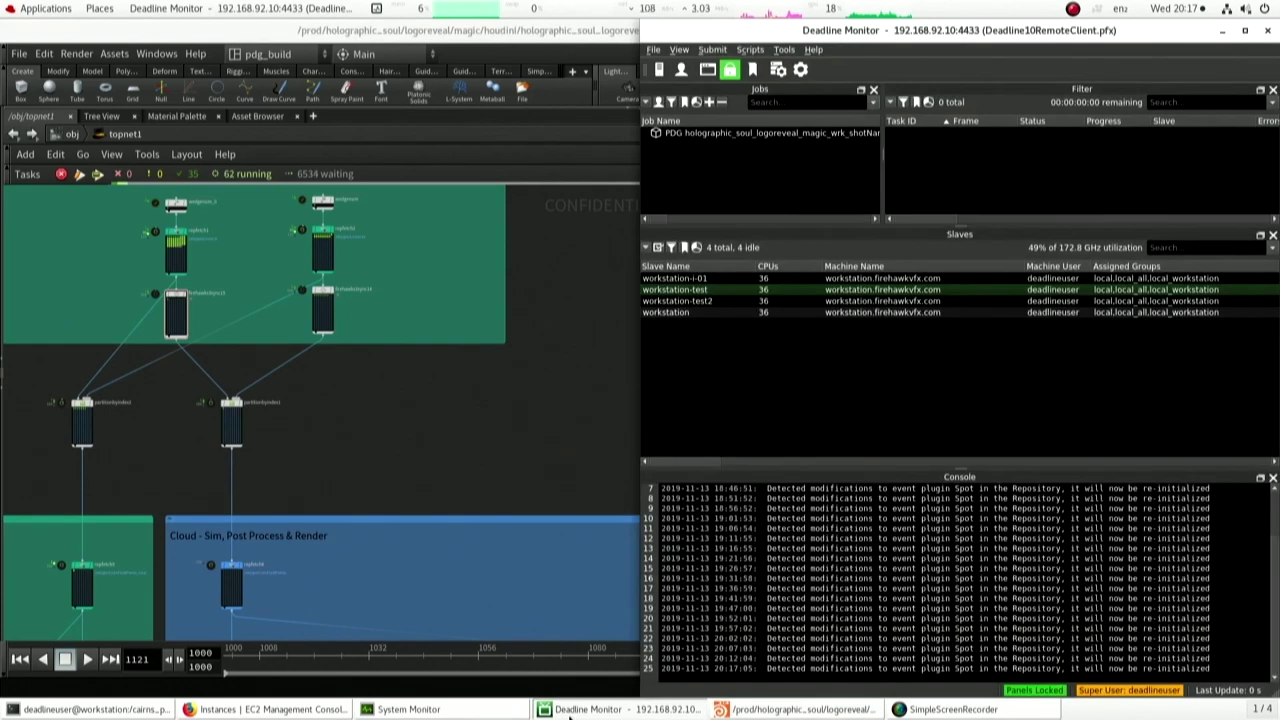
{"action": "left_click", "coordinate": [737, 133]}
{"action": "left_click_drag", "start_coordinate": [886, 160], "coordinate": [960, 172]}
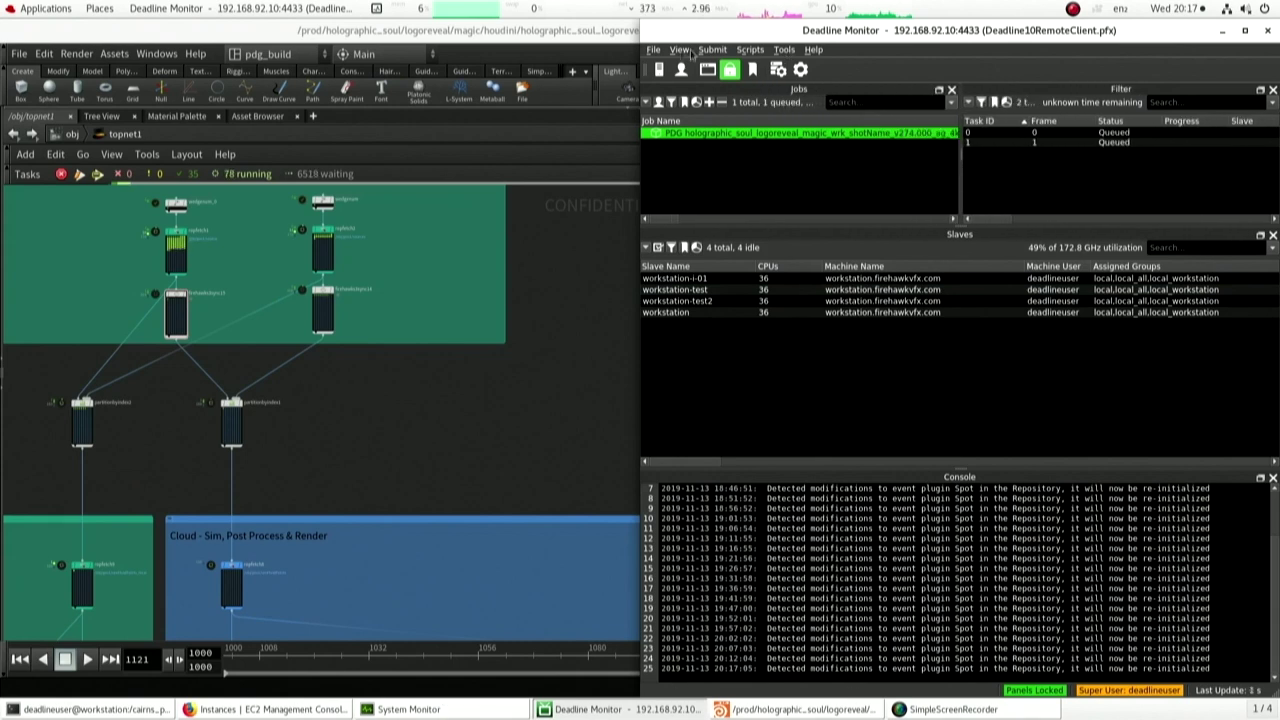
- Open a new Pulses panel in Deadline Monitor and move its window over the Slaves list
{"action": "left_click", "coordinate": [653, 50]}
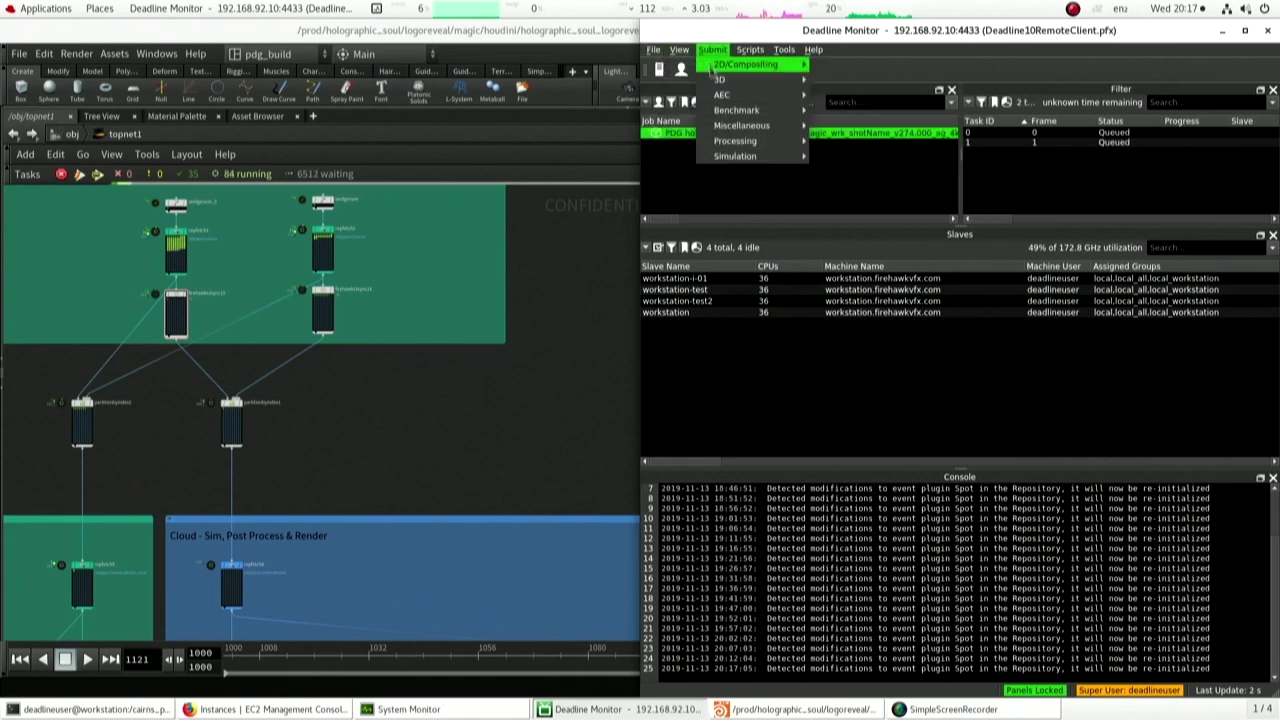
{"action": "mouse_move", "coordinate": [678, 50]}
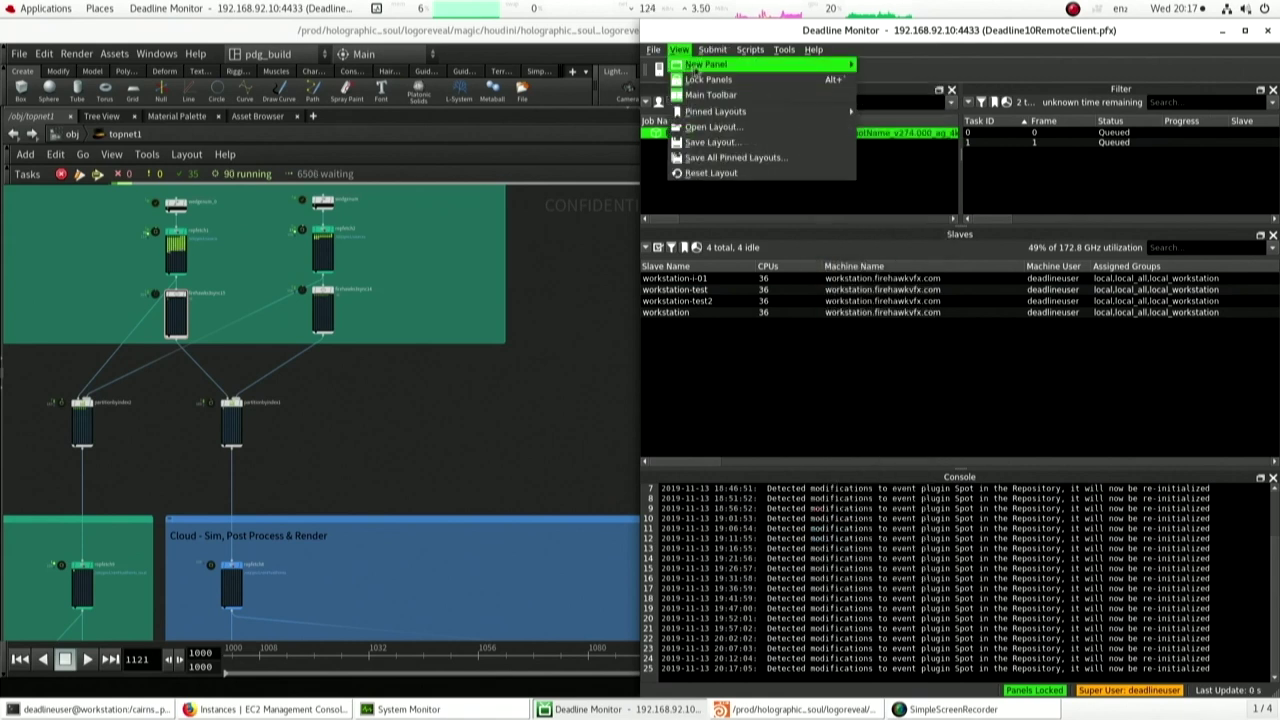
{"action": "mouse_move", "coordinate": [800, 64]}
{"action": "left_click", "coordinate": [918, 177]}
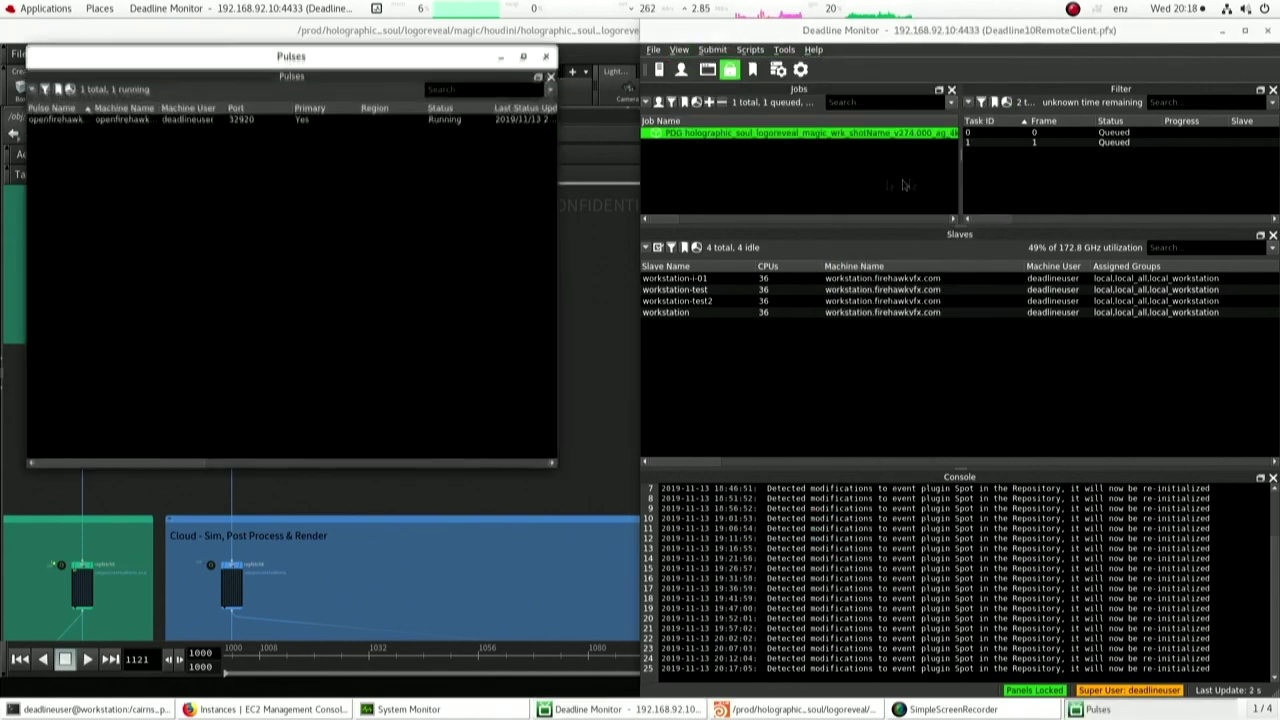
{"action": "left_click_drag", "start_coordinate": [430, 54], "coordinate": [1103, 253]}
- Connect to the running Pulse's log, suspend it, and examine the Spot targets, highlighting the cloud_c64_engine entry
{"action": "left_click", "coordinate": [1016, 316]}
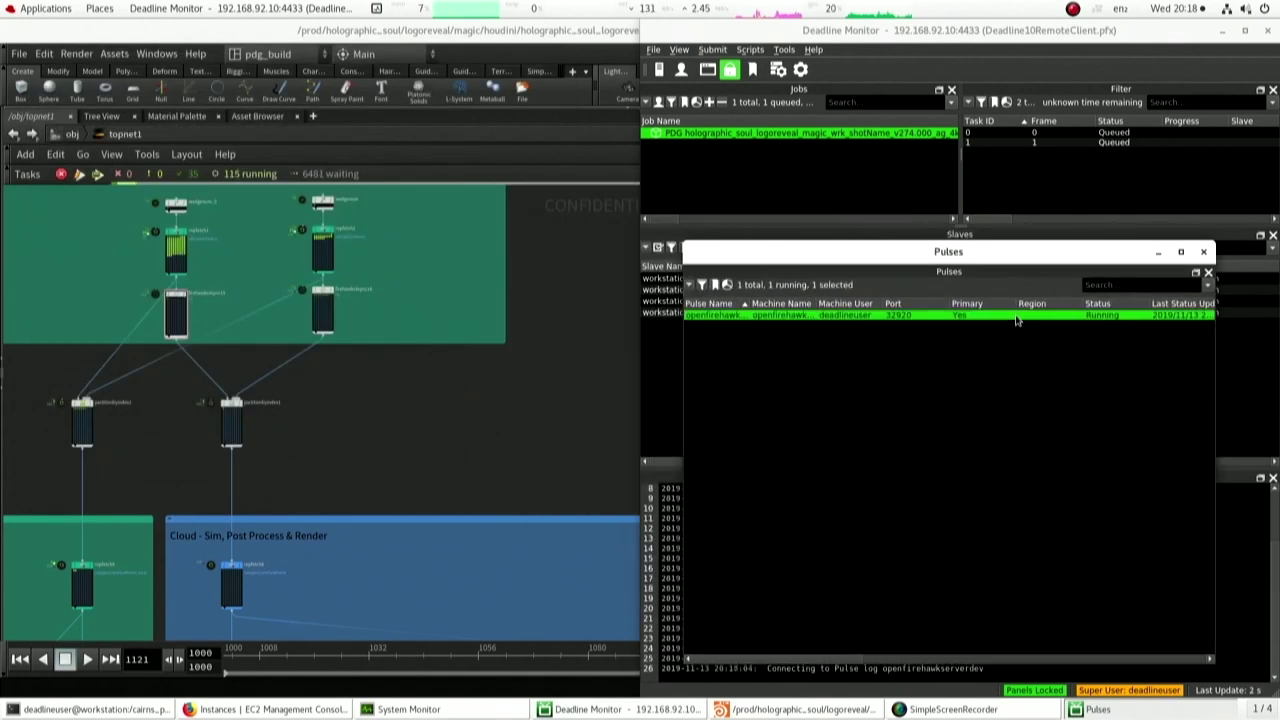
{"action": "left_click_drag", "start_coordinate": [432, 62], "coordinate": [1081, 236]}
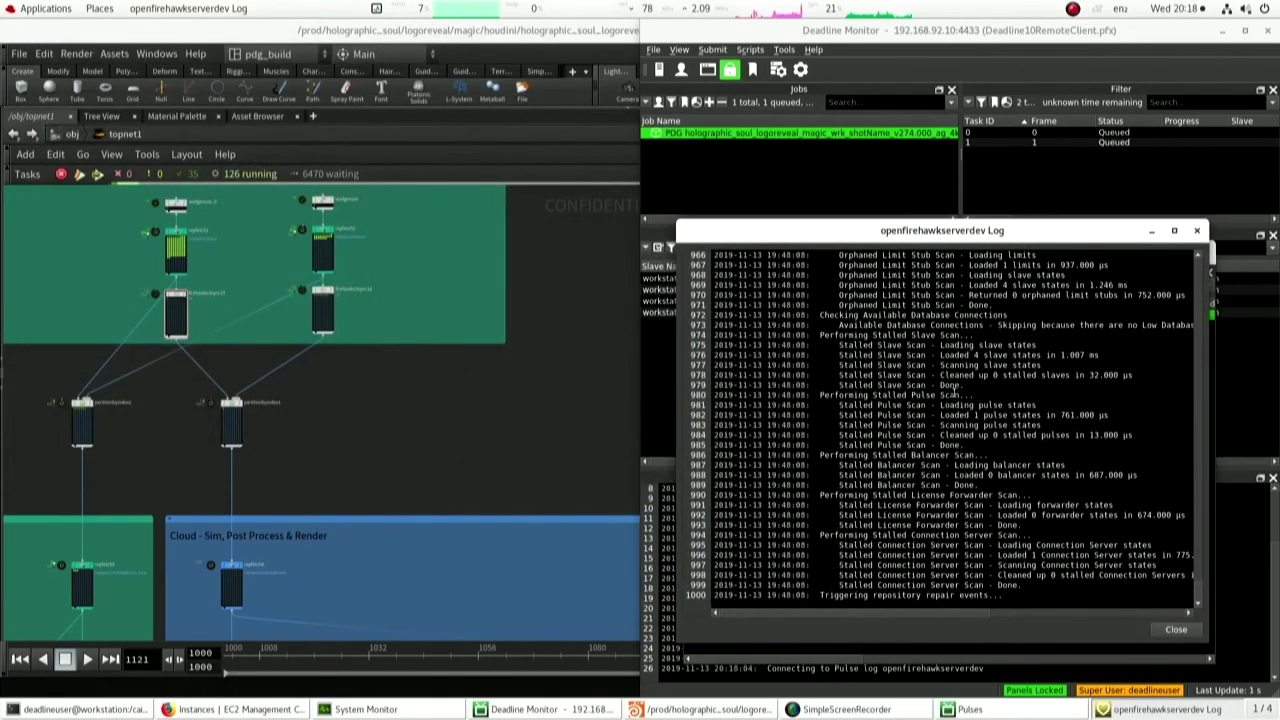
{"action": "right_click", "coordinate": [936, 434]}
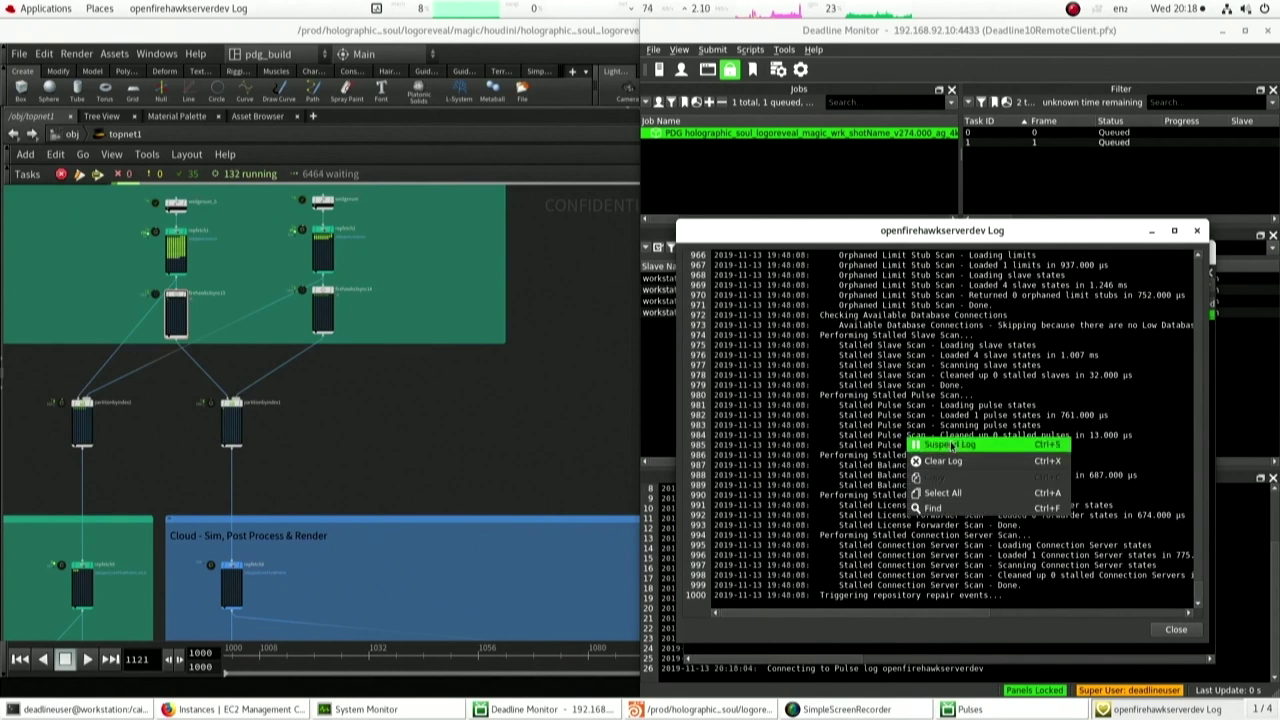
{"action": "left_click", "coordinate": [940, 446]}
{"action": "scroll", "coordinate": [945, 464], "scroll_direction": "up", "scroll_amount": 13}
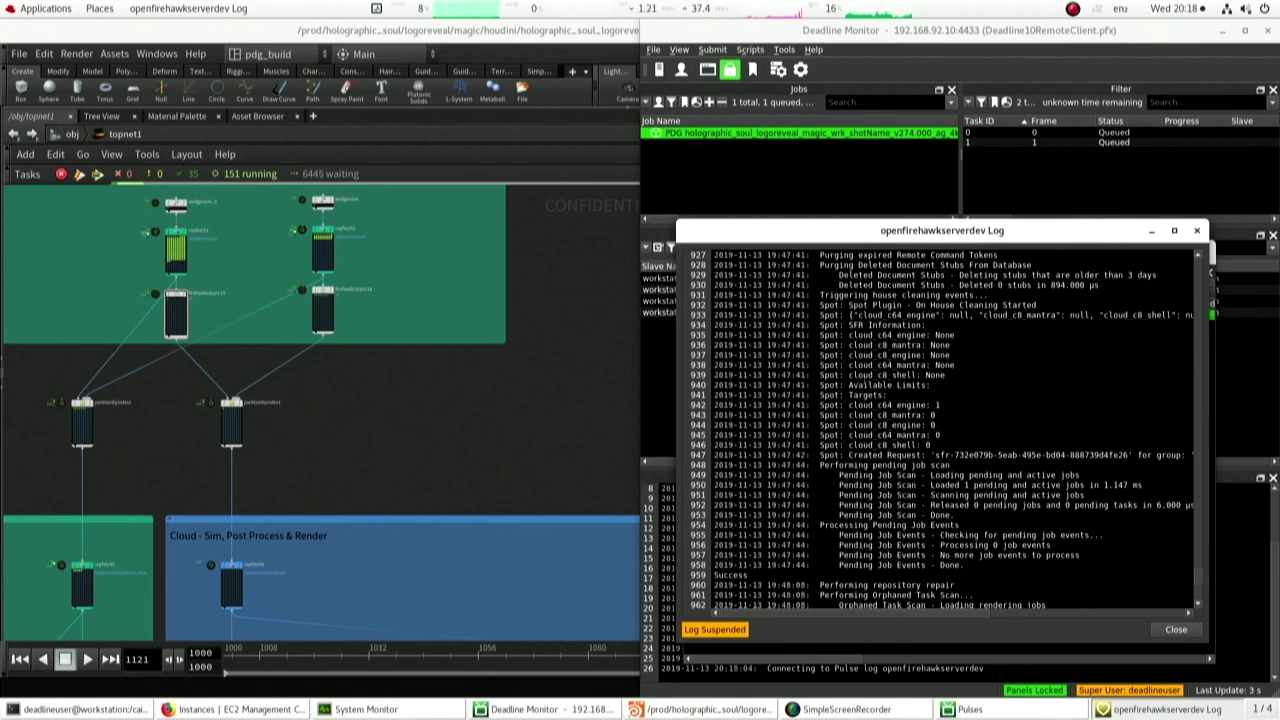
{"action": "left_click_drag", "start_coordinate": [851, 405], "coordinate": [928, 405]}
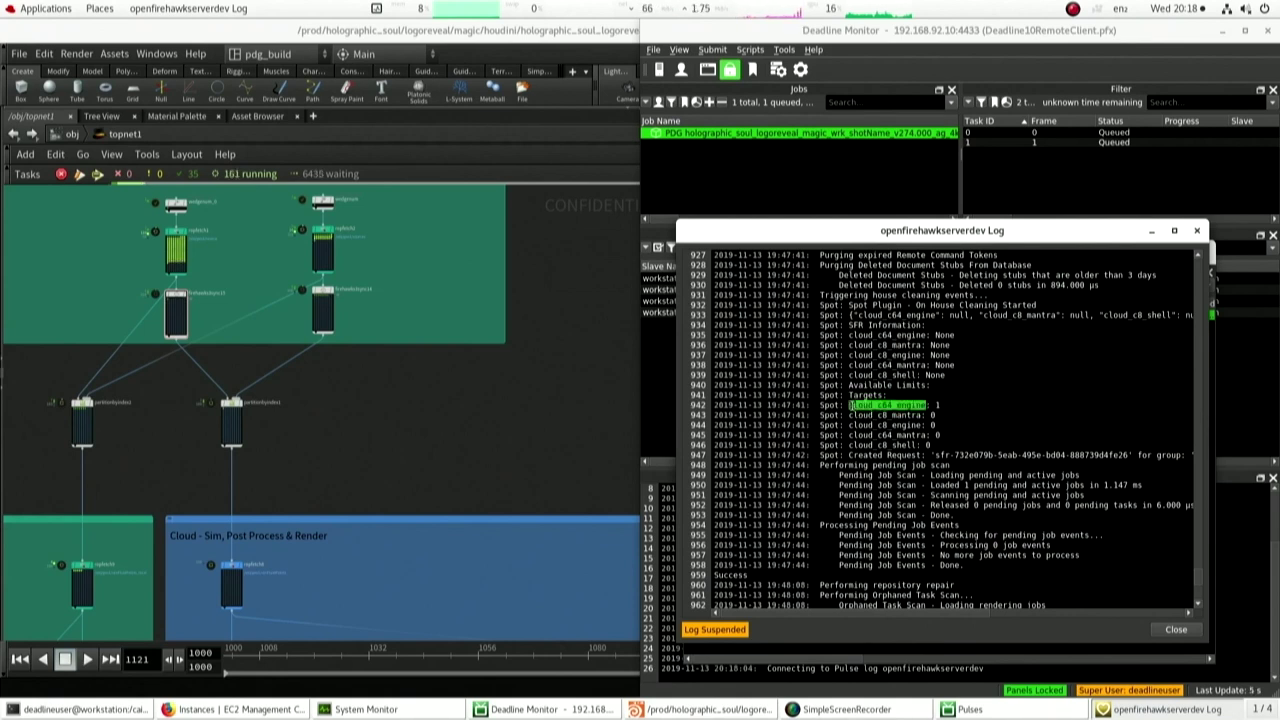
{"action": "left_click", "coordinate": [1025, 425]}
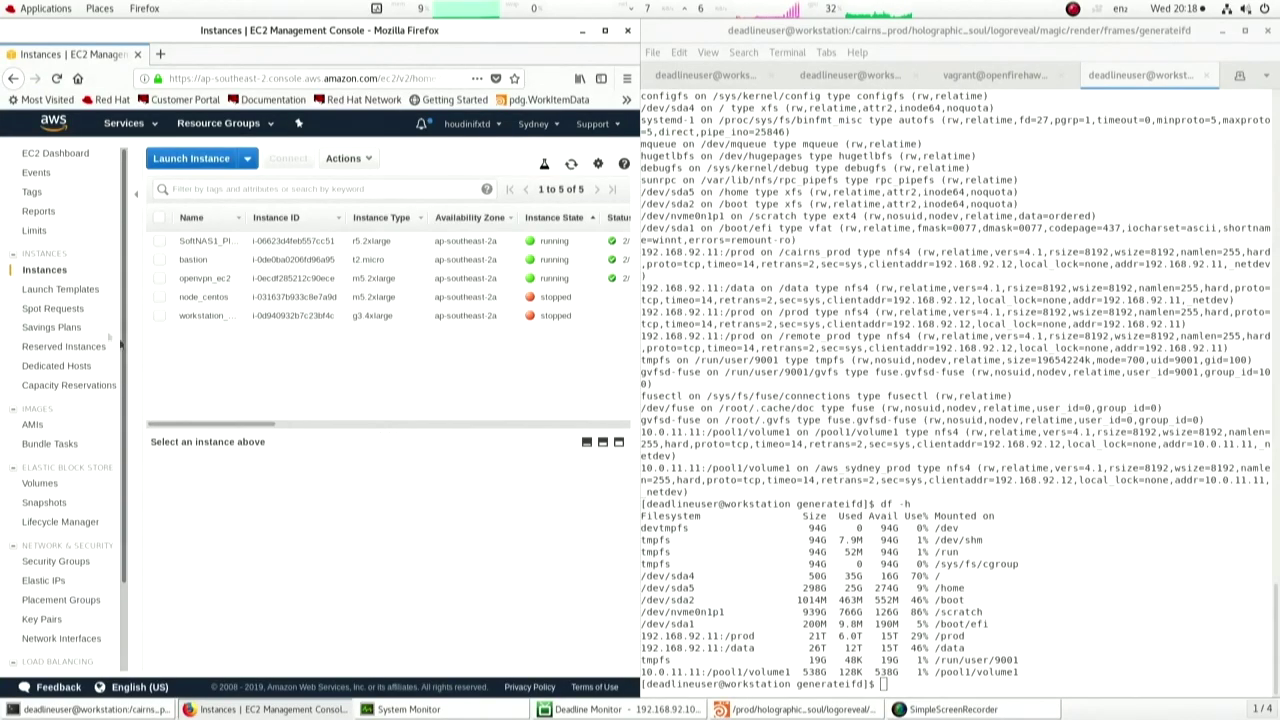
- In the EC2 console in Firefox, view the Spot Requests and expand the active fleet request to inspect its instance
{"action": "left_click", "coordinate": [70, 310]}
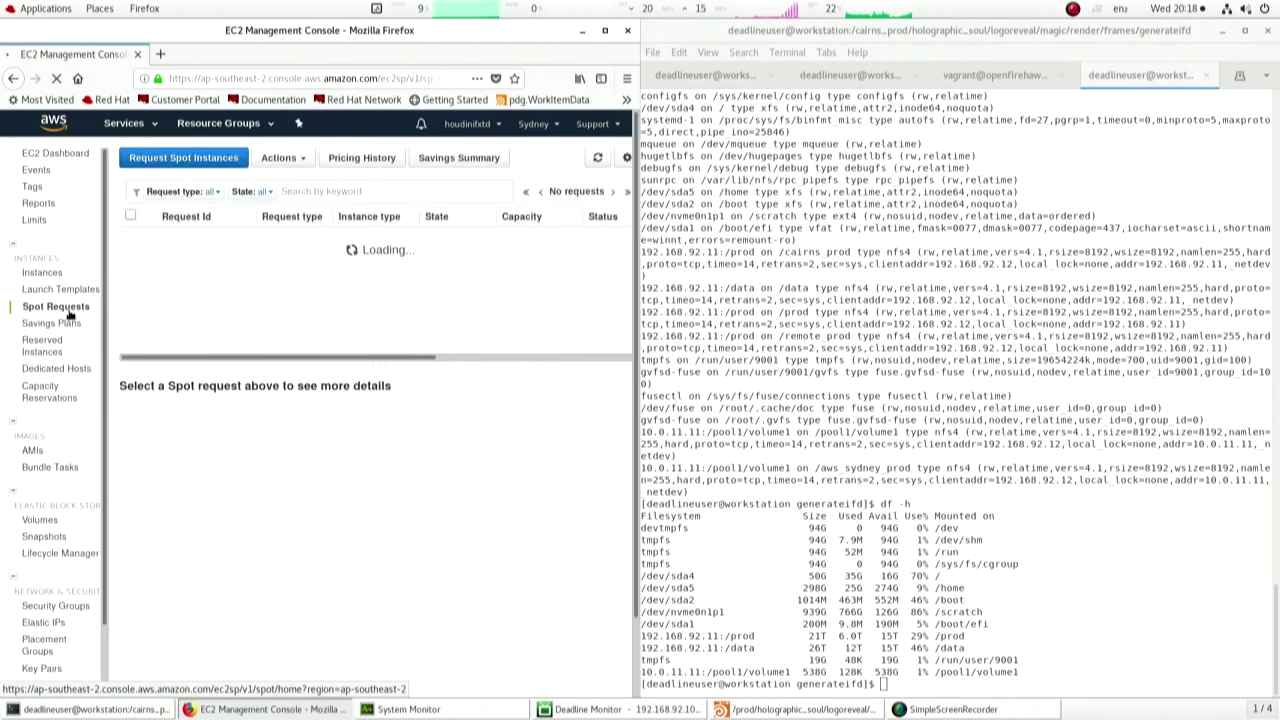
{"action": "left_click", "coordinate": [402, 235]}
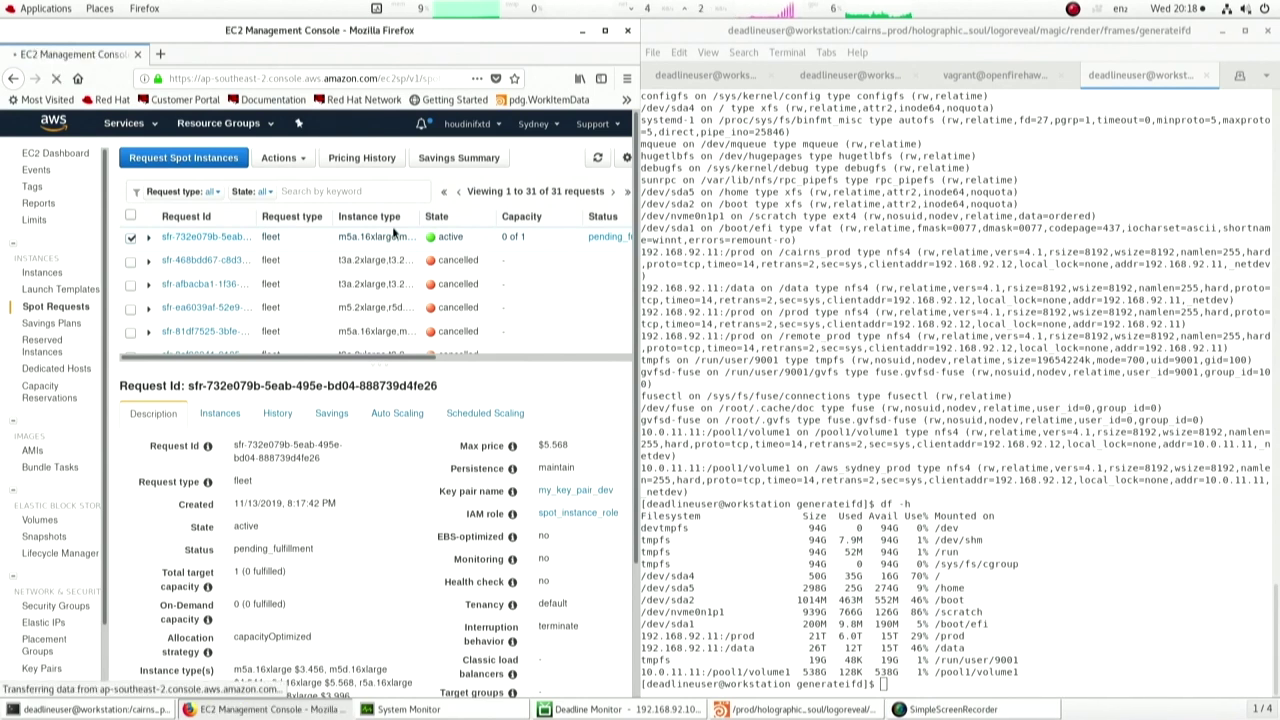
{"action": "left_click", "coordinate": [148, 237]}
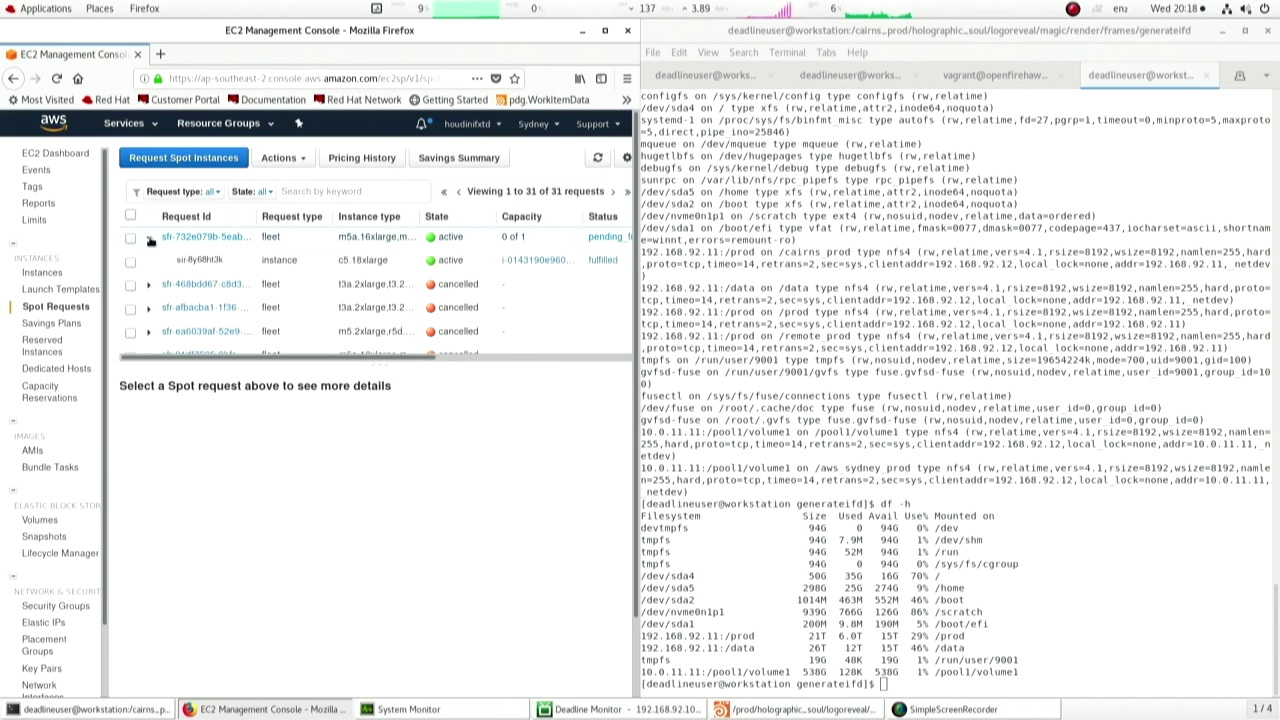
- Return to the EC2 Instances list and select the running c5.18xlarge instance to view its description
{"action": "left_click", "coordinate": [48, 279]}
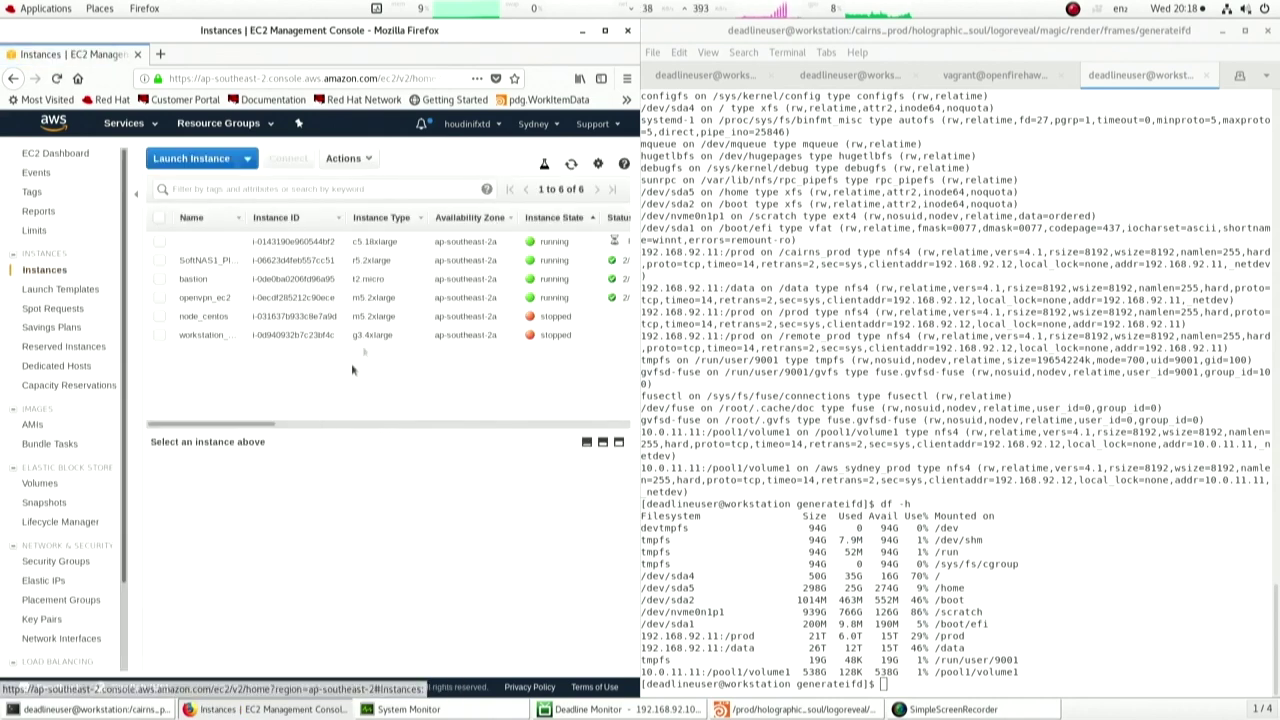
{"action": "left_click", "coordinate": [469, 241]}
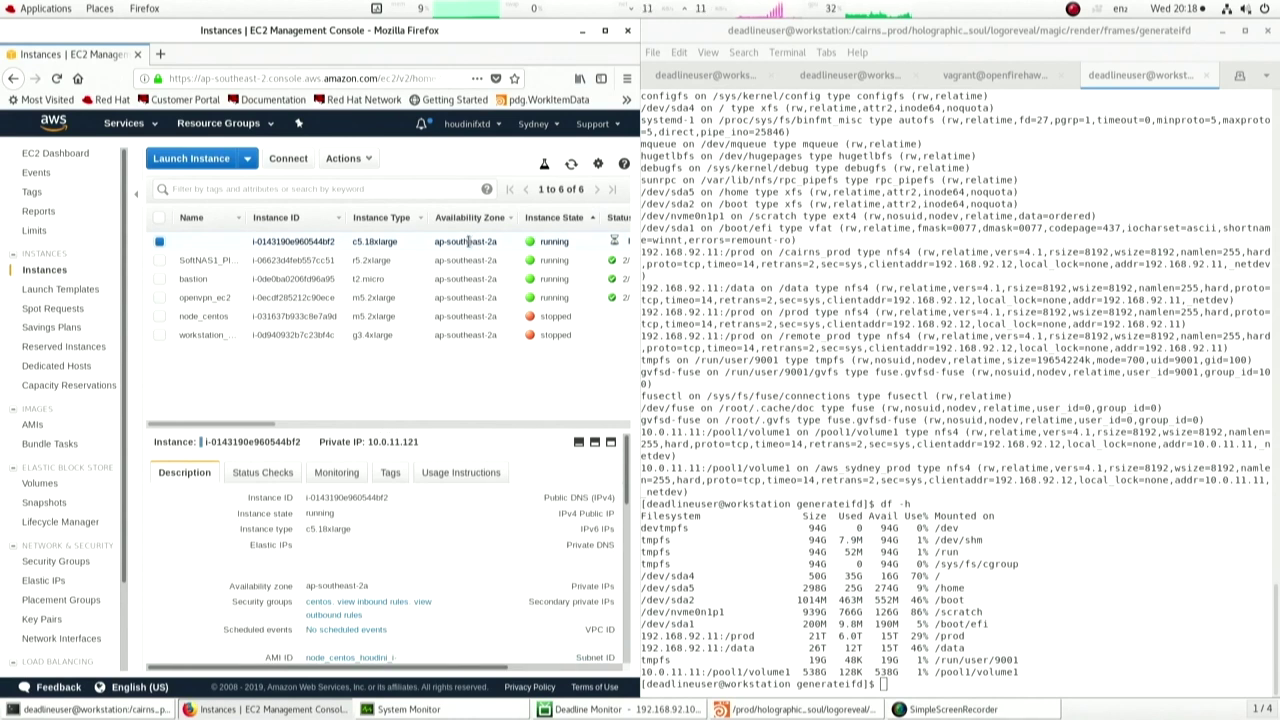
{"action": "key", "text": "ctrl+minus"}
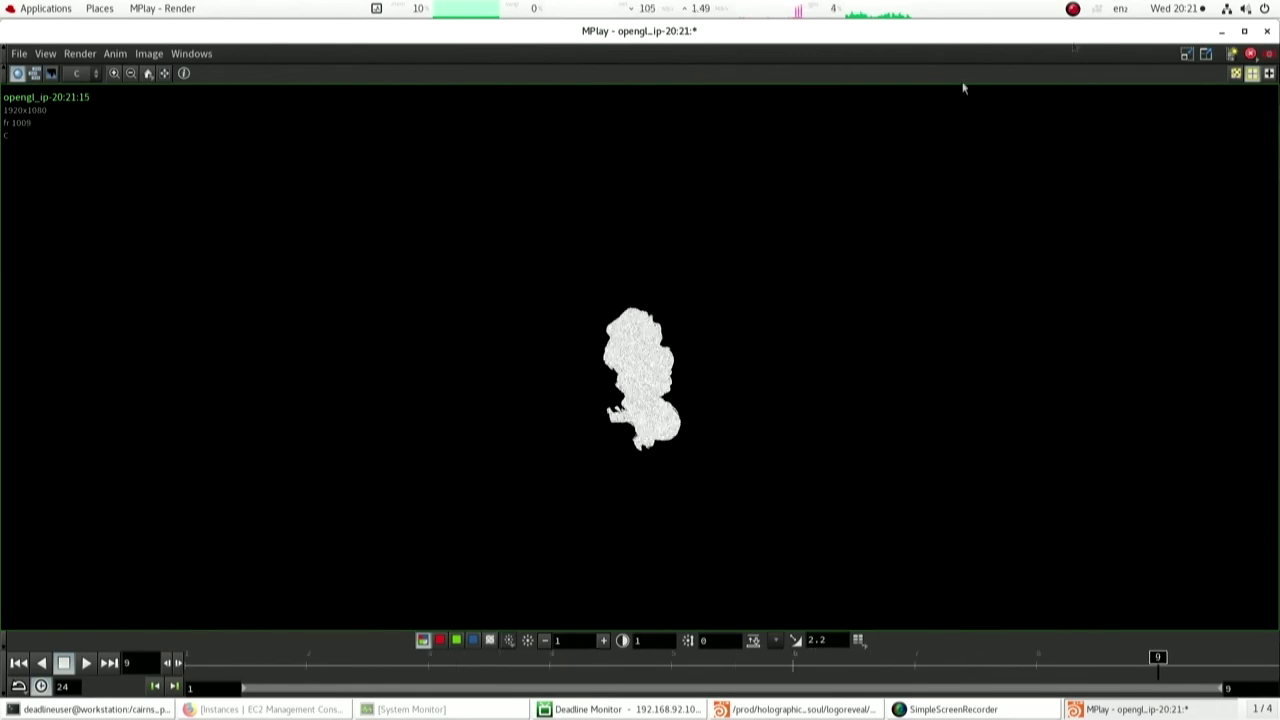
- Shrink the MPlay preview from full screen to a small window and place it over the lower part of the Houdini task network
{"action": "left_click", "coordinate": [1221, 31]}
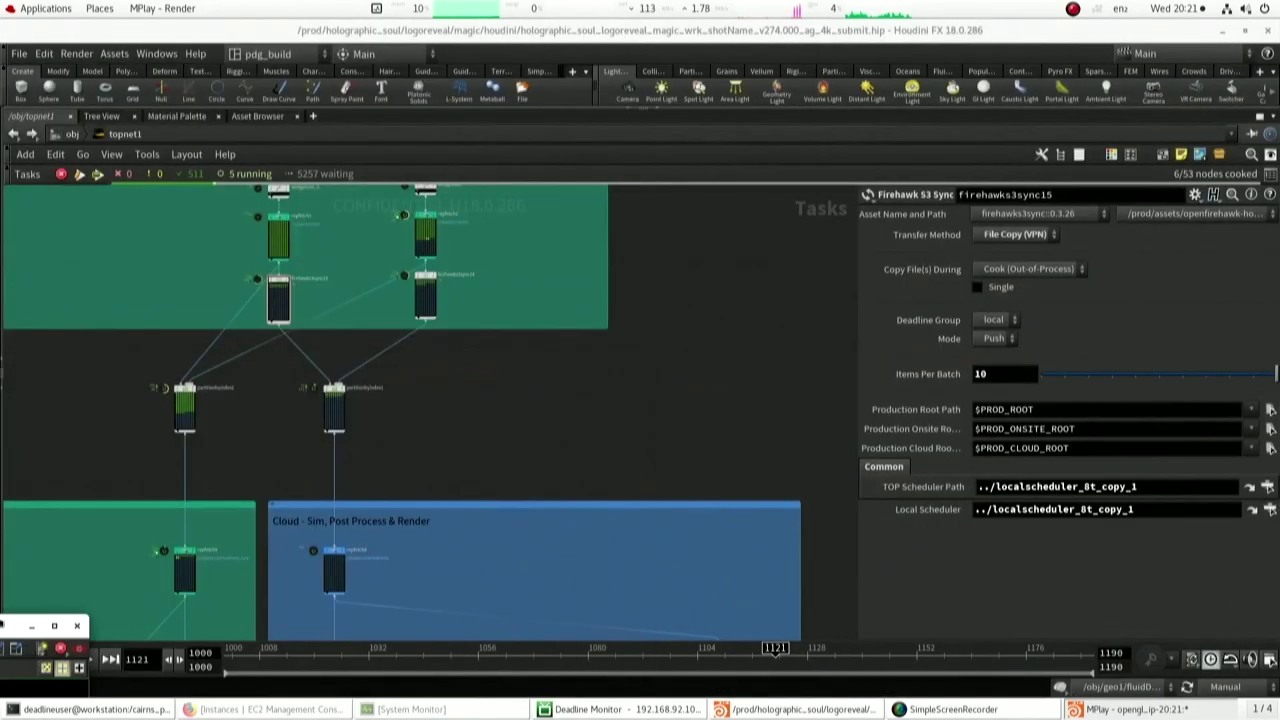
{"action": "left_click", "coordinate": [30, 625]}
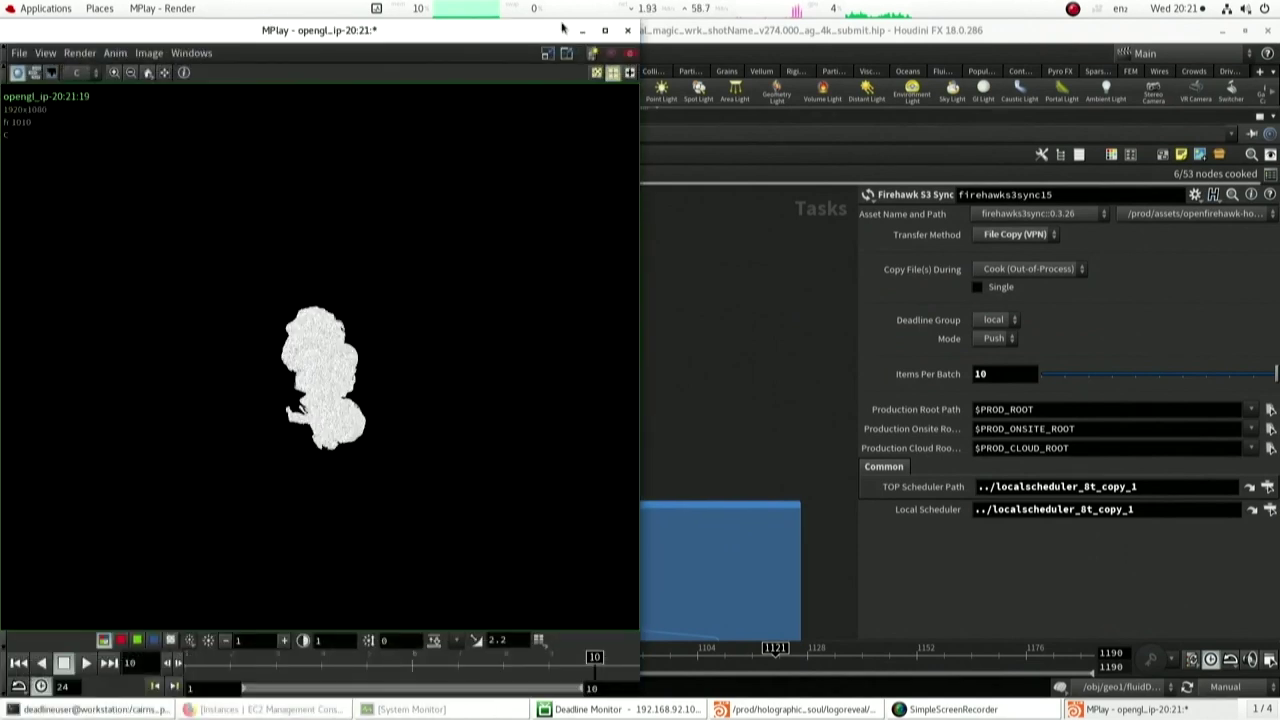
{"action": "left_click", "coordinate": [549, 52]}
{"action": "left_click", "coordinate": [648, 70]}
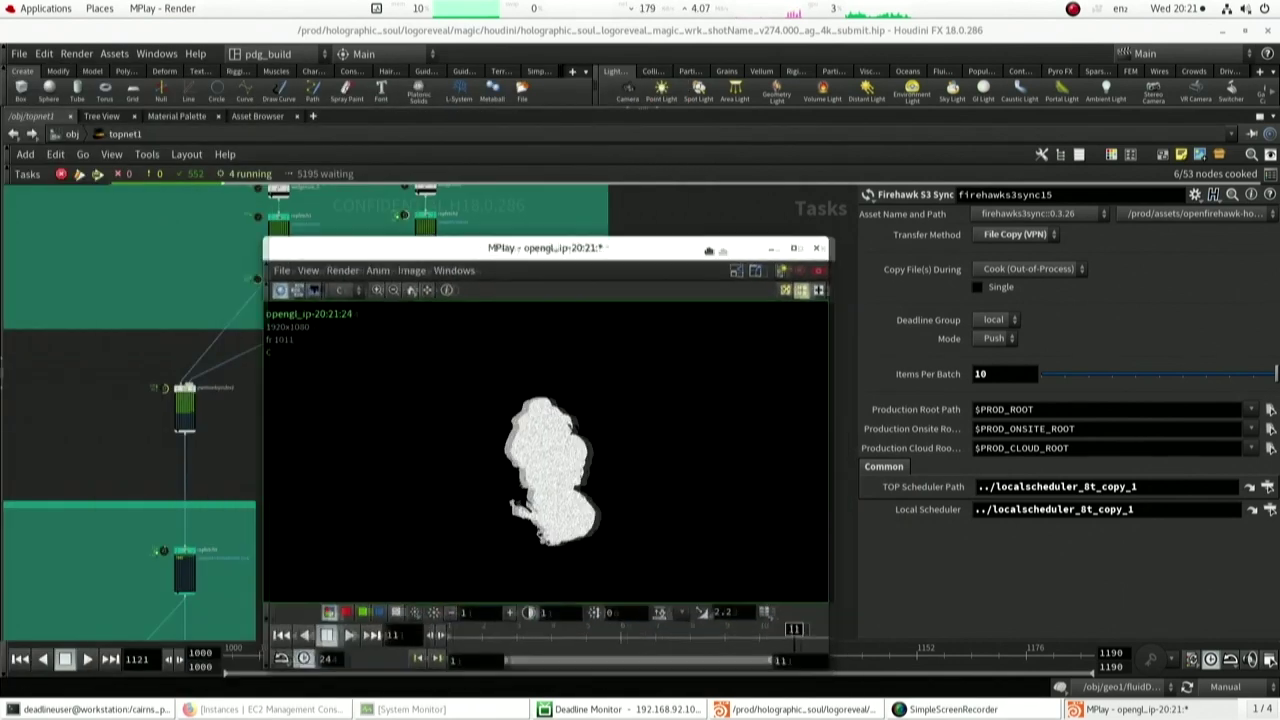
{"action": "left_click_drag", "start_coordinate": [728, 246], "coordinate": [462, 247]}
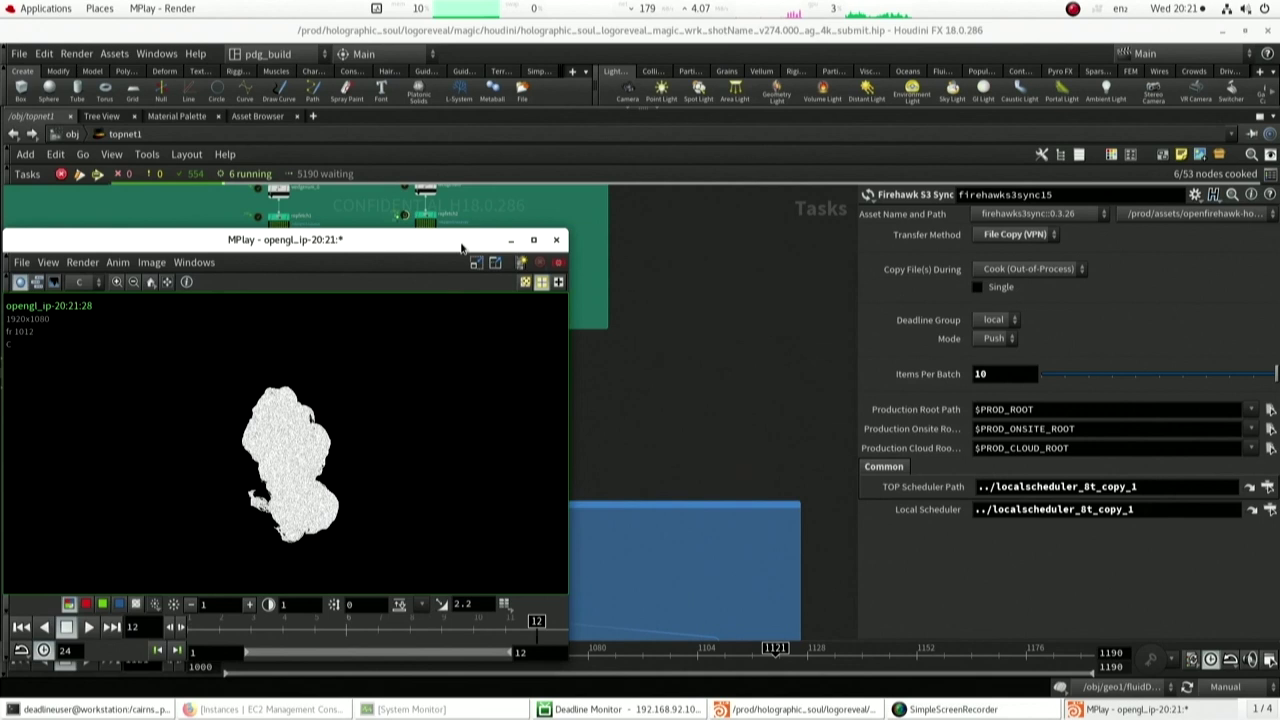
- In Deadline Monitor, connect to the log of slave ip-10-0-11-121, follow its PDG task output, and close the log
{"action": "left_click", "coordinate": [600, 709]}
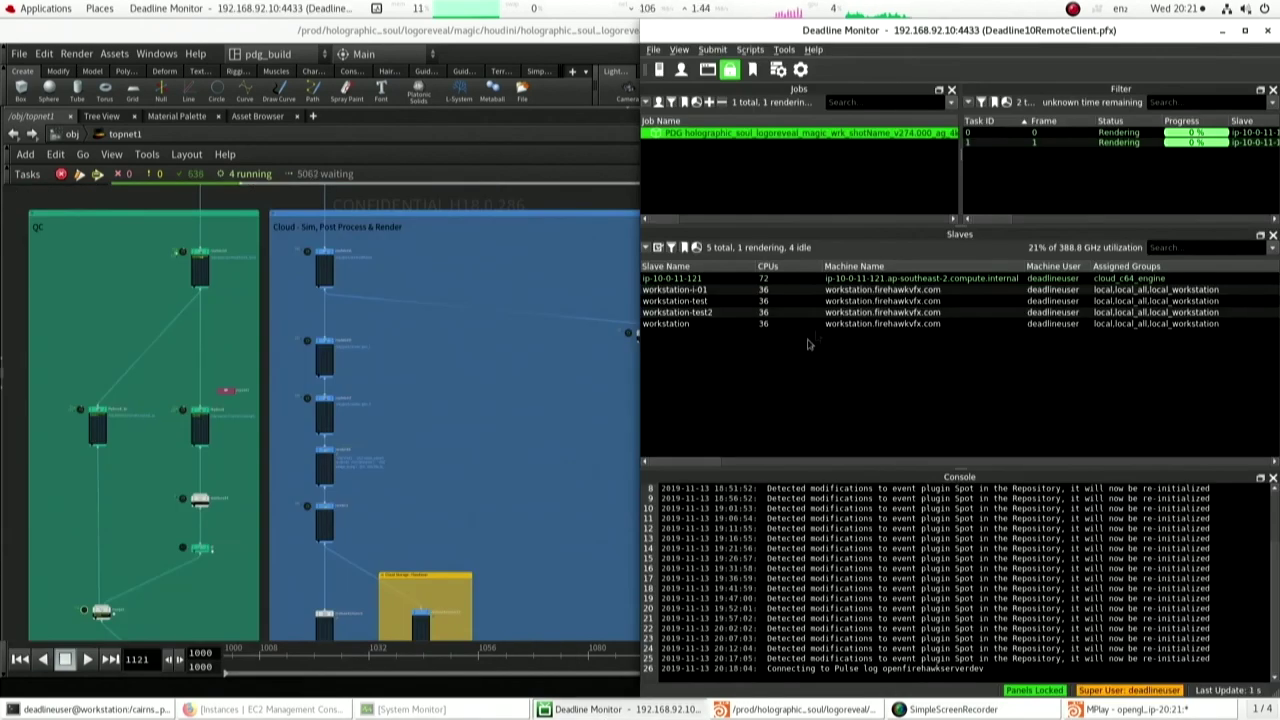
{"action": "right_click", "coordinate": [858, 280]}
{"action": "mouse_move", "coordinate": [965, 446]}
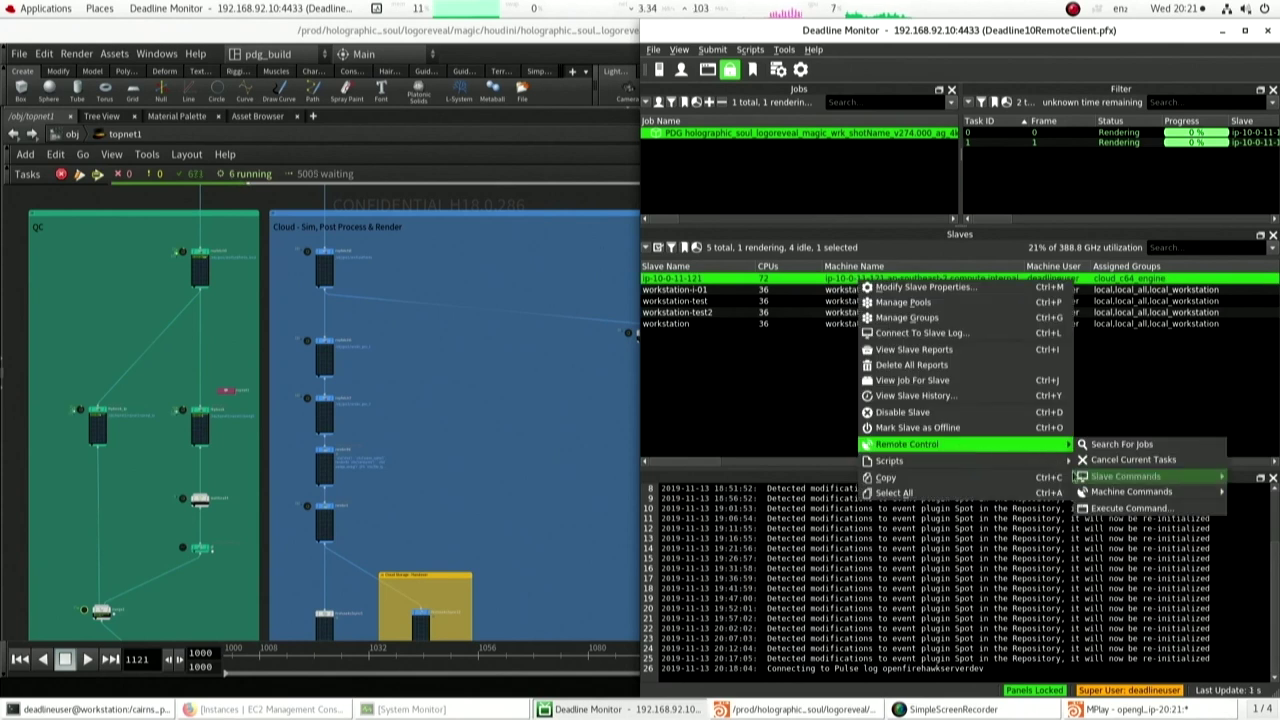
{"action": "mouse_move", "coordinate": [1106, 480]}
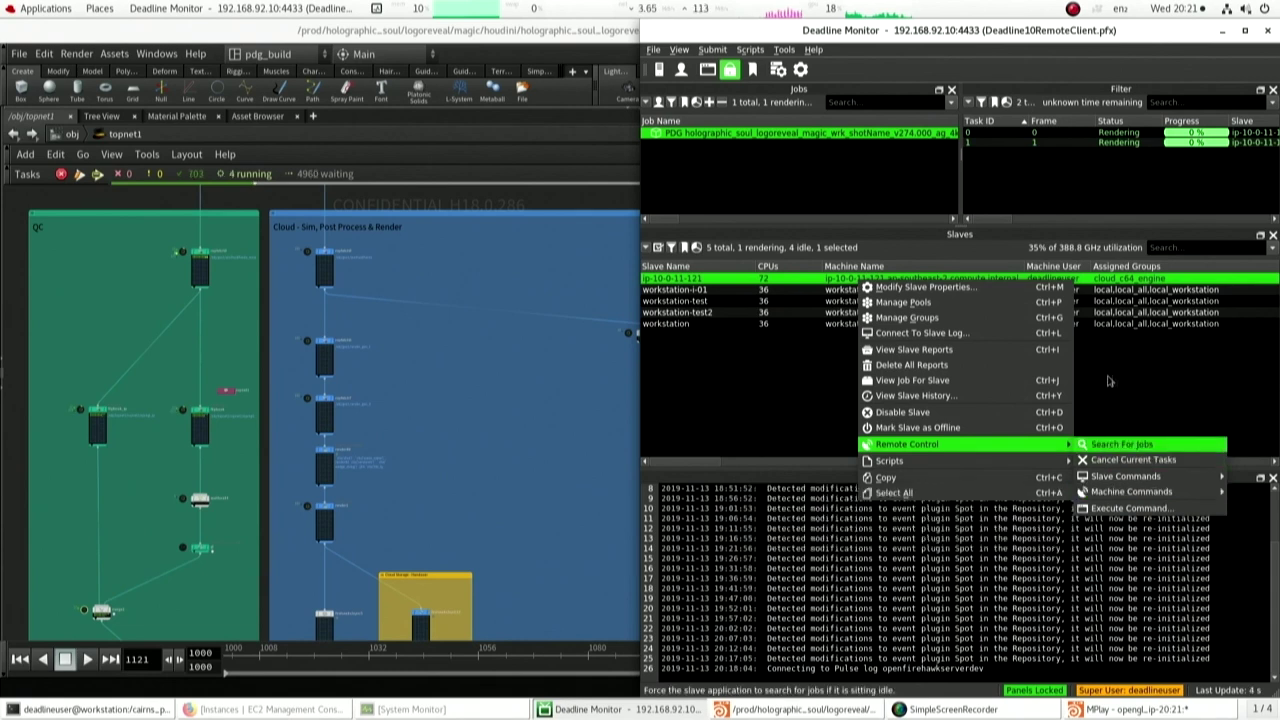
{"action": "left_click", "coordinate": [1027, 334]}
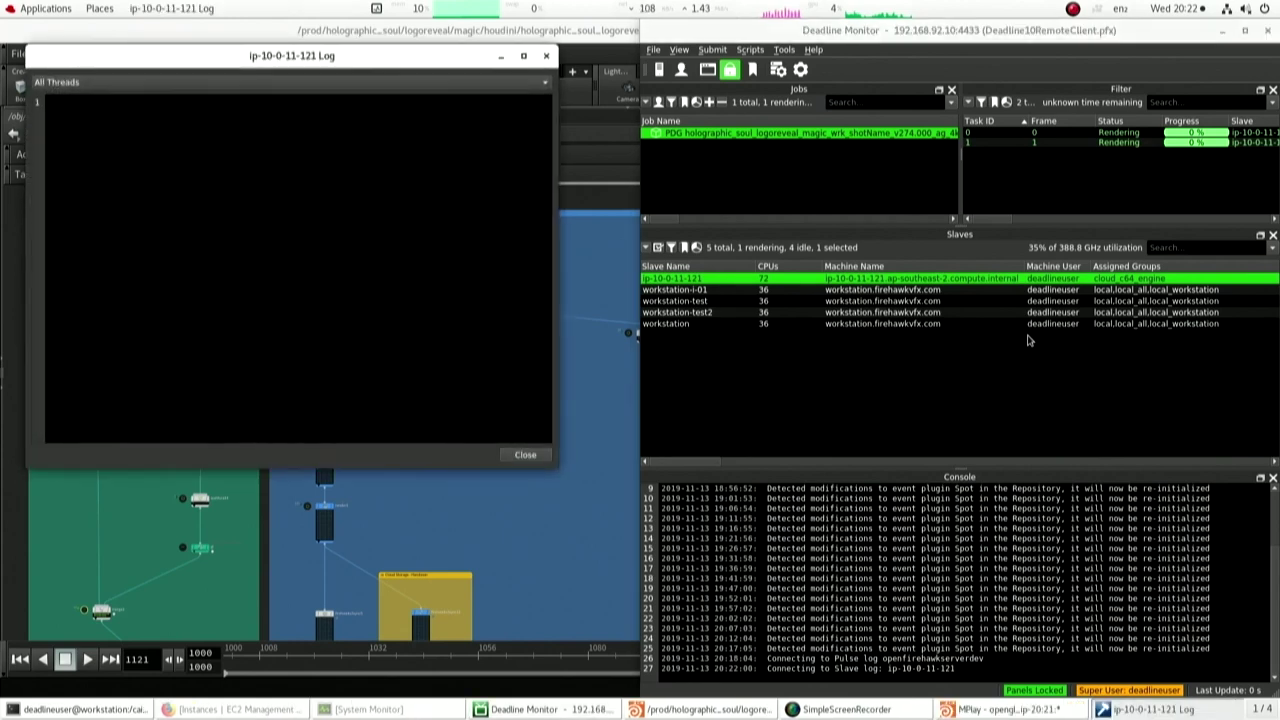
{"action": "left_click_drag", "start_coordinate": [220, 66], "coordinate": [895, 267]}
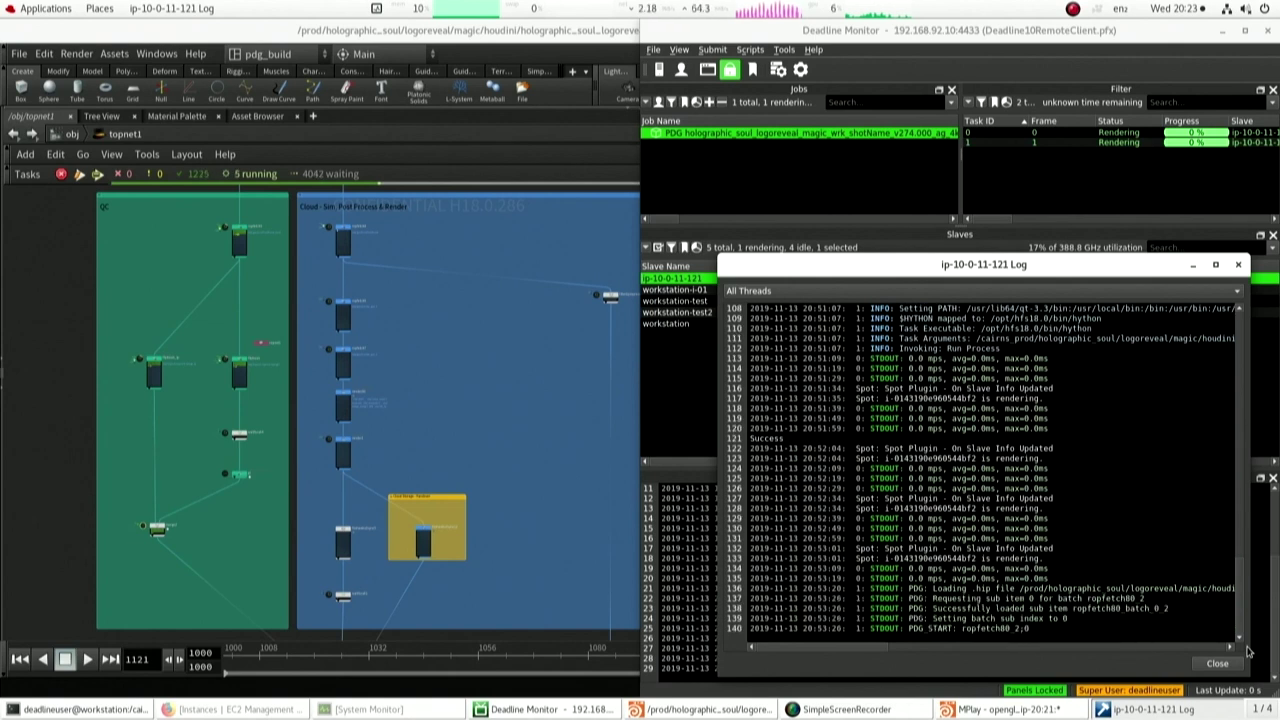
{"action": "left_click", "coordinate": [1217, 663]}
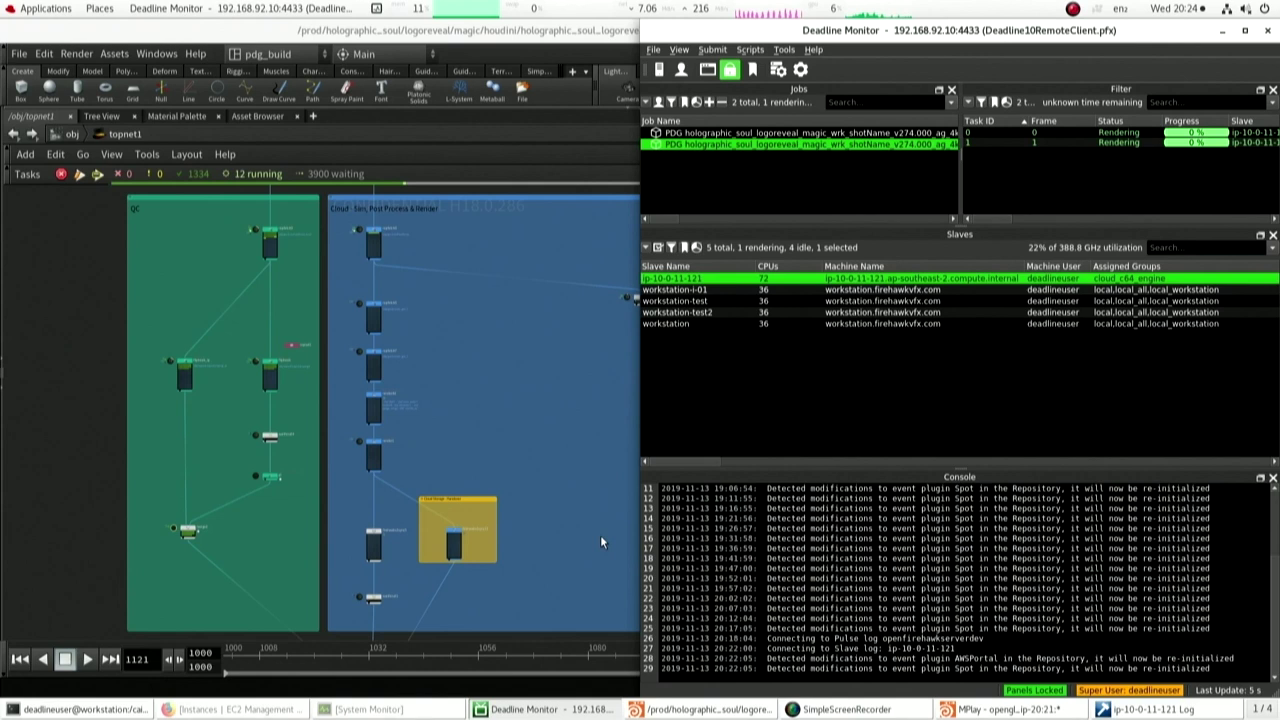
- Bring MPlay forward, jump to the last frame of the preview sequence, and minimize the window
{"action": "key", "text": "alt+Tab"}
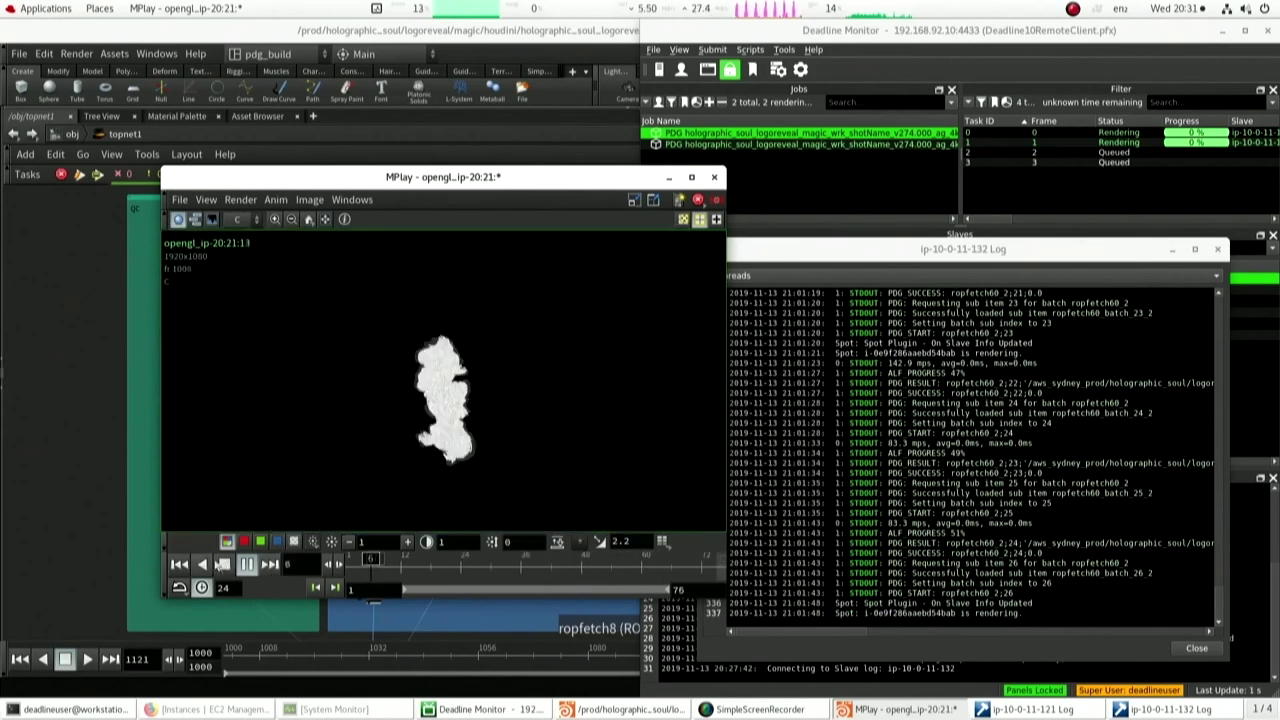
{"action": "left_click", "coordinate": [271, 570]}
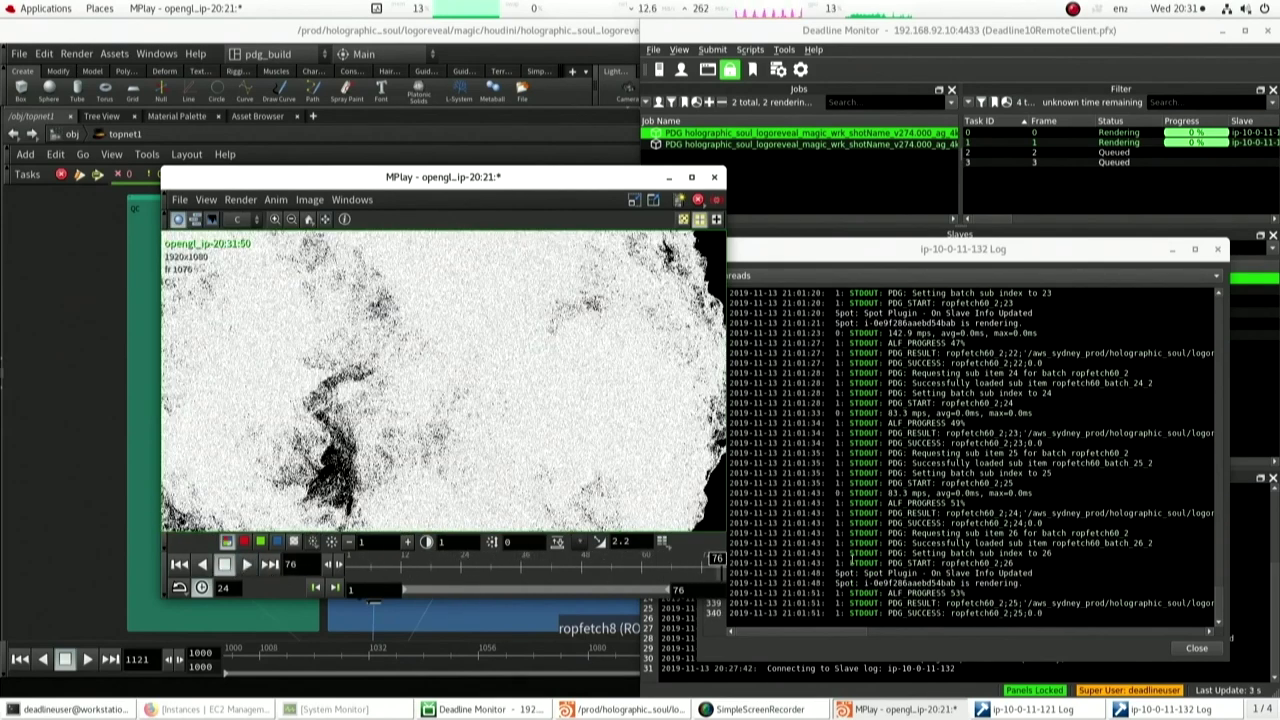
{"action": "left_click", "coordinate": [667, 177]}
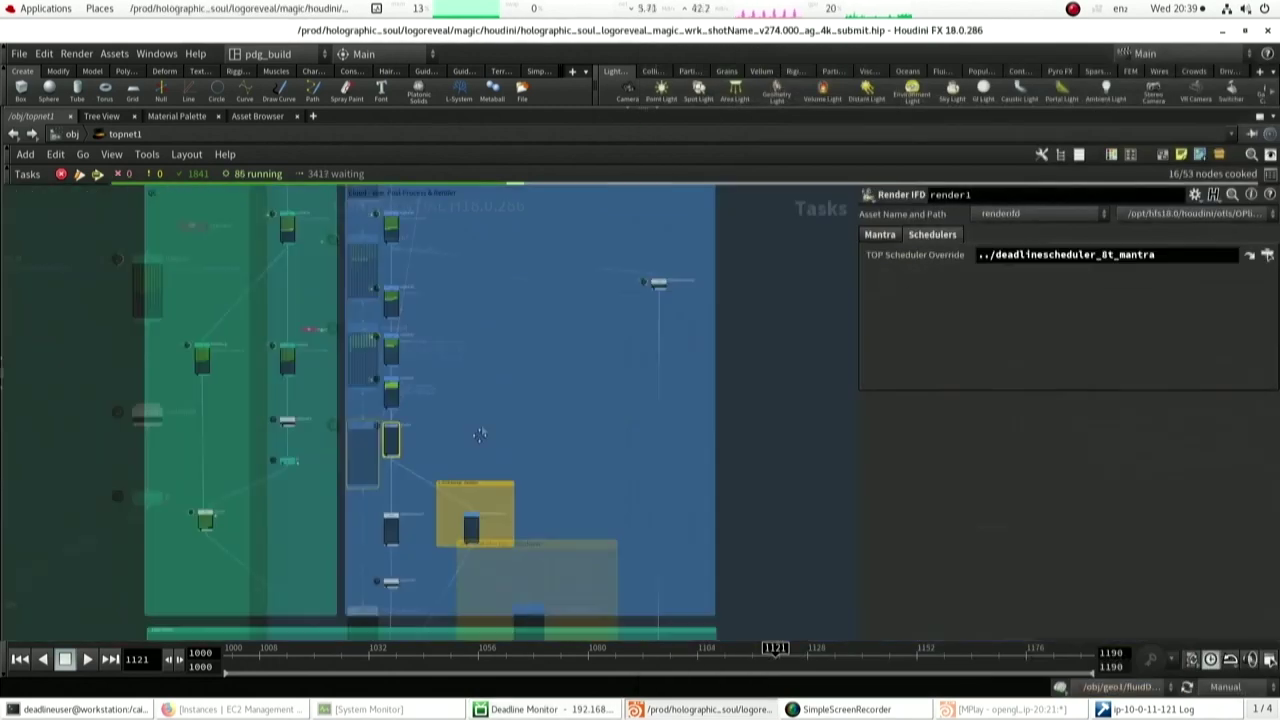
- View the task output of the firehawks3sync6 node in Houdini, and refresh the Spot Requests list in the EC2 console
{"action": "left_click", "coordinate": [541, 709]}
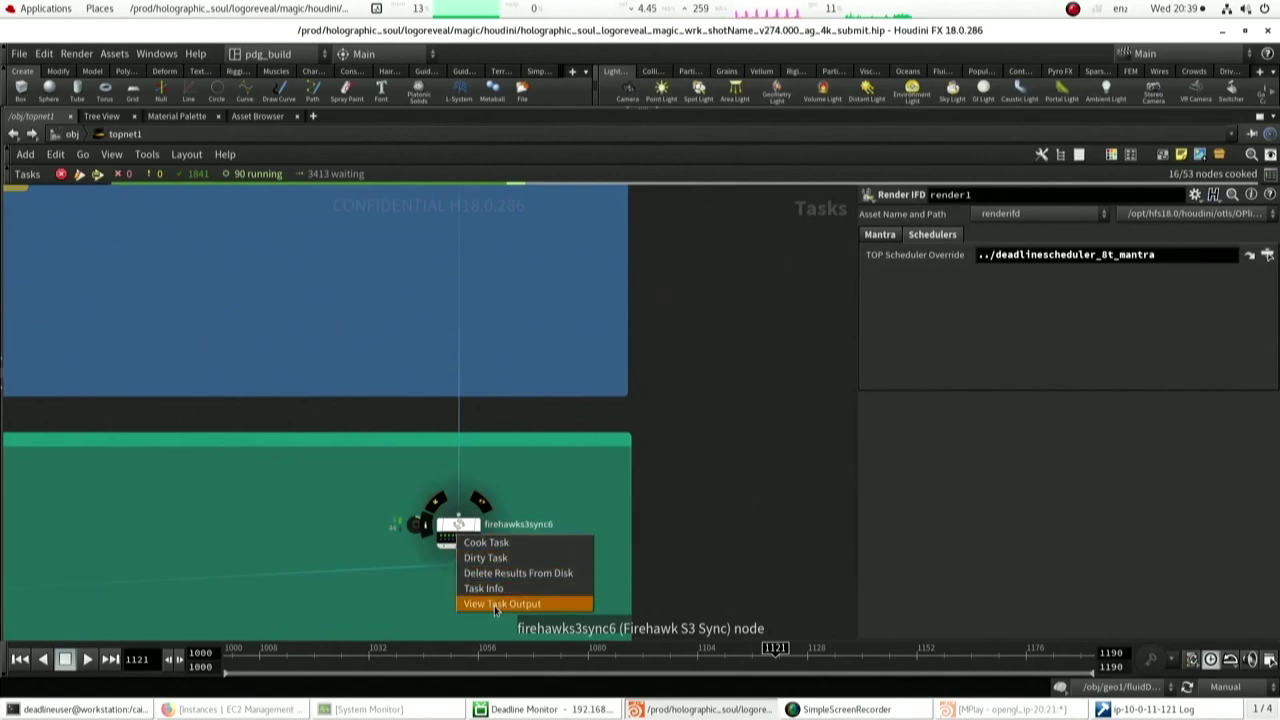
{"action": "left_click", "coordinate": [494, 610]}
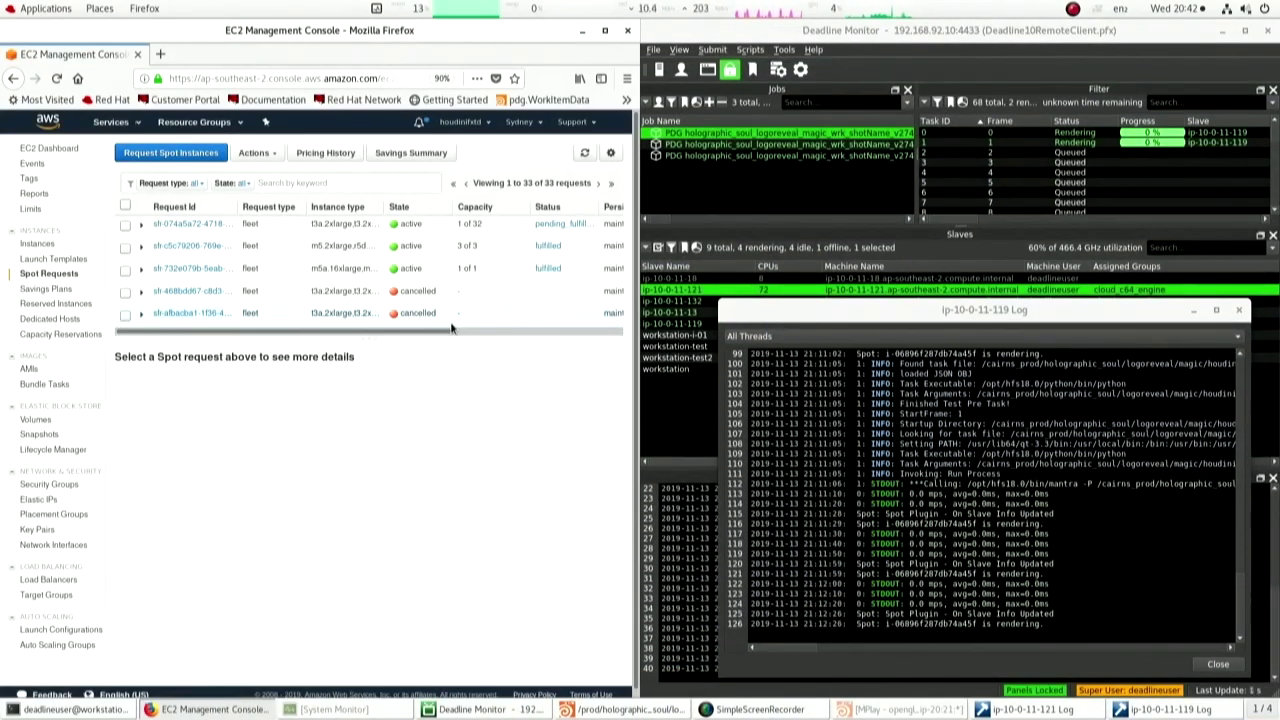
{"action": "left_click", "coordinate": [585, 153]}
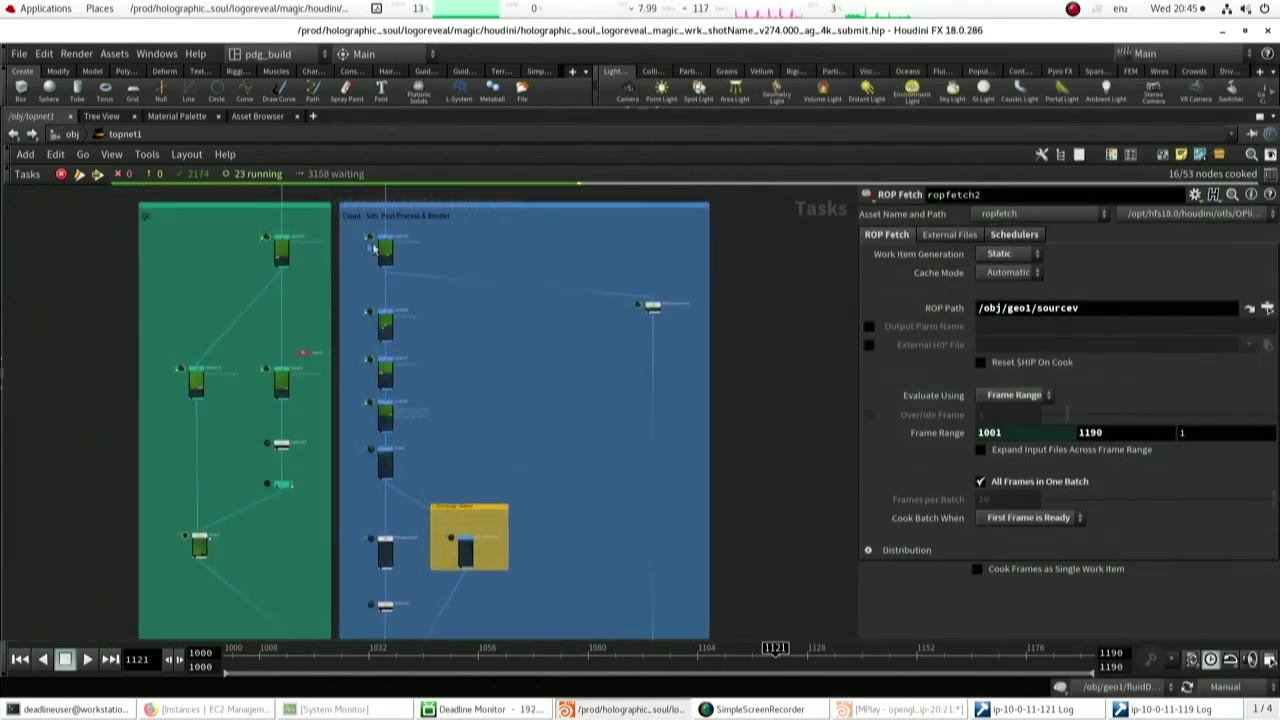
- Examine the task progress of the fluid simulation, post-process and render nodes in the cloud section of topnet1
{"action": "scroll", "coordinate": [370, 250], "scroll_direction": "up", "scroll_amount": 5}
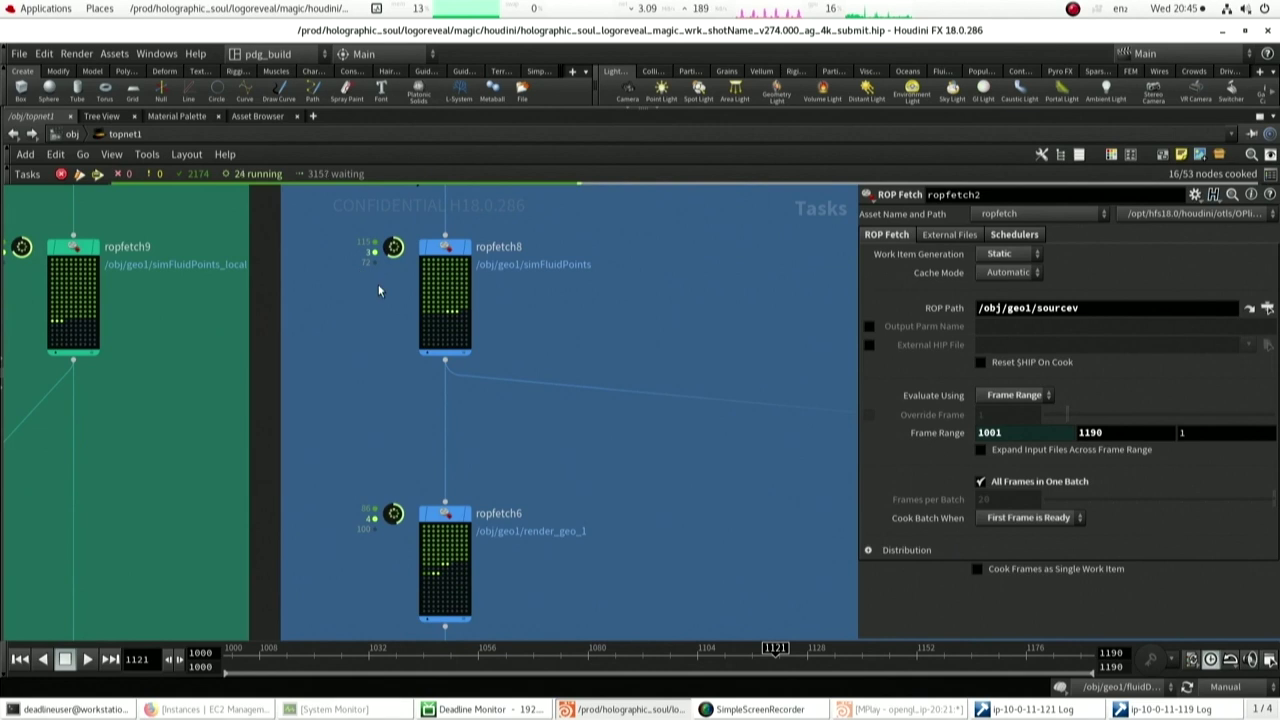
{"action": "scroll", "coordinate": [378, 284], "scroll_direction": "down", "scroll_amount": 5}
{"action": "middle_click_drag", "start_coordinate": [528, 583], "coordinate": [476, 420]}
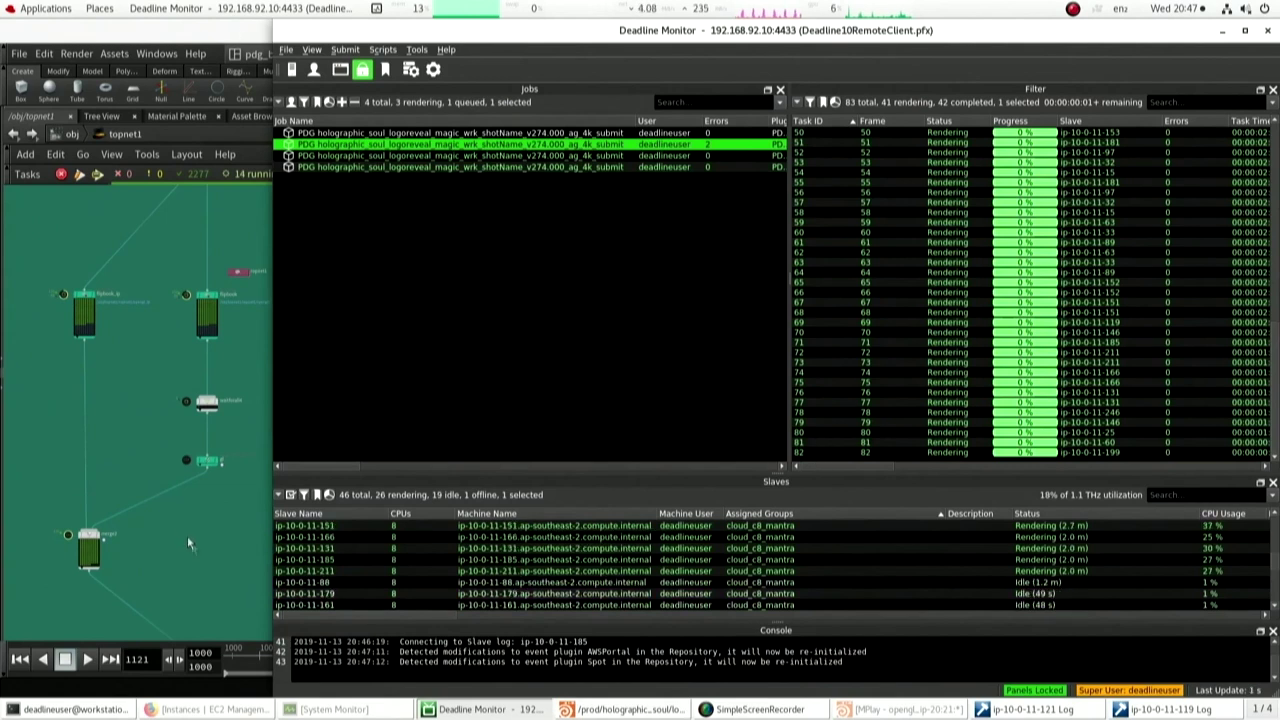
- Return to Houdini, view the task output of a firehawks3sync5 task, and inspect rendered frame 1033 in MPlay
{"action": "left_click", "coordinate": [201, 565]}
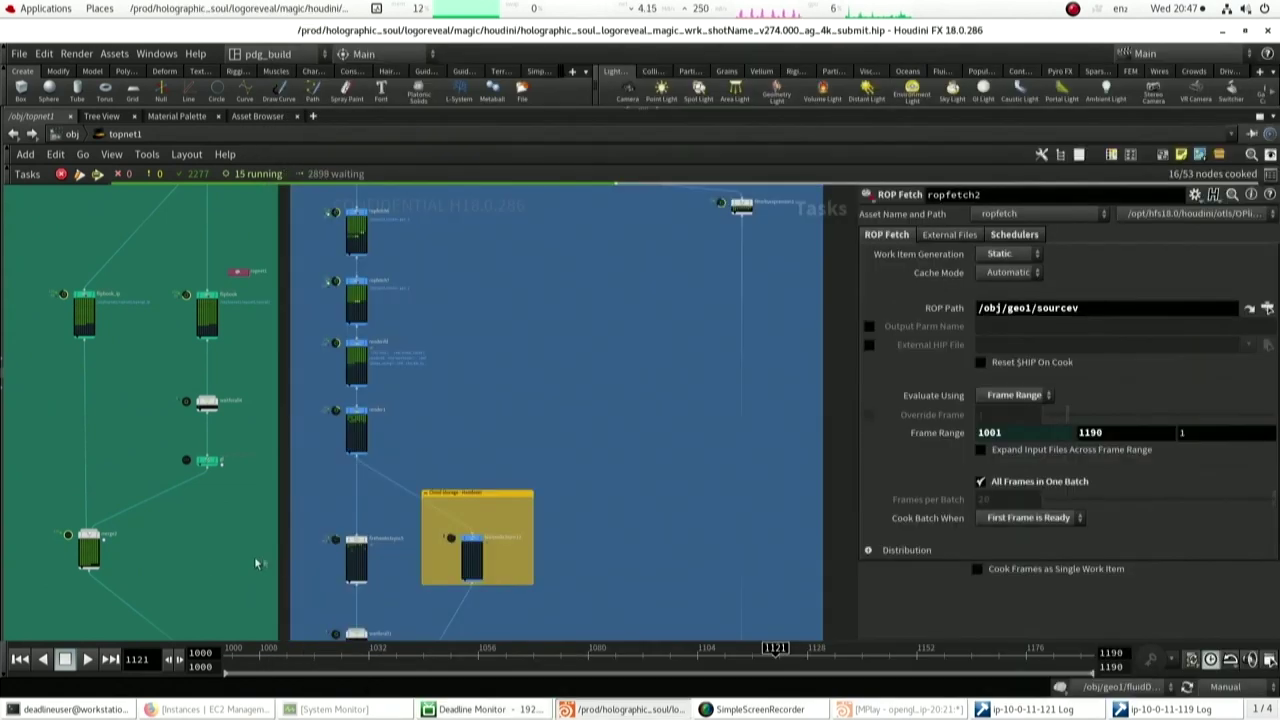
{"action": "scroll", "coordinate": [331, 582], "scroll_direction": "up", "scroll_amount": 5}
{"action": "right_click", "coordinate": [398, 498]}
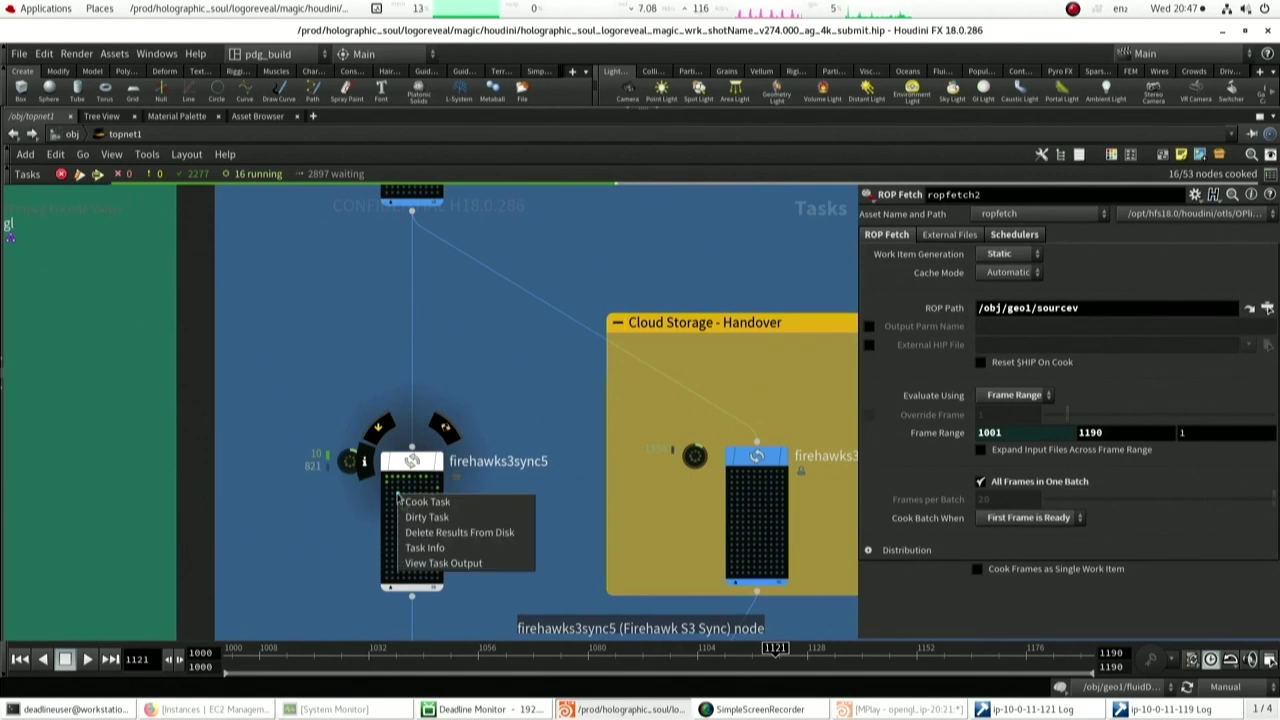
{"action": "left_click", "coordinate": [472, 566]}
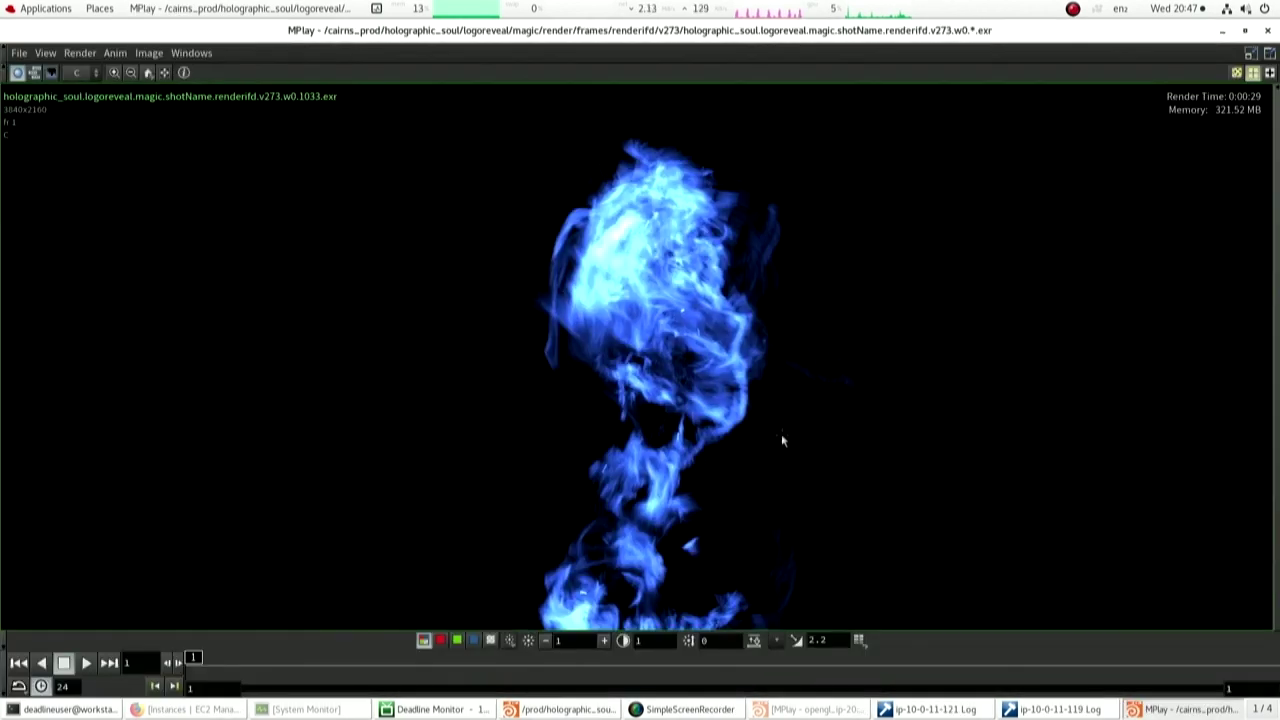
{"action": "middle_click_drag", "start_coordinate": [777, 434], "coordinate": [713, 404]}
{"action": "scroll", "coordinate": [549, 335], "scroll_direction": "down", "scroll_amount": 3}
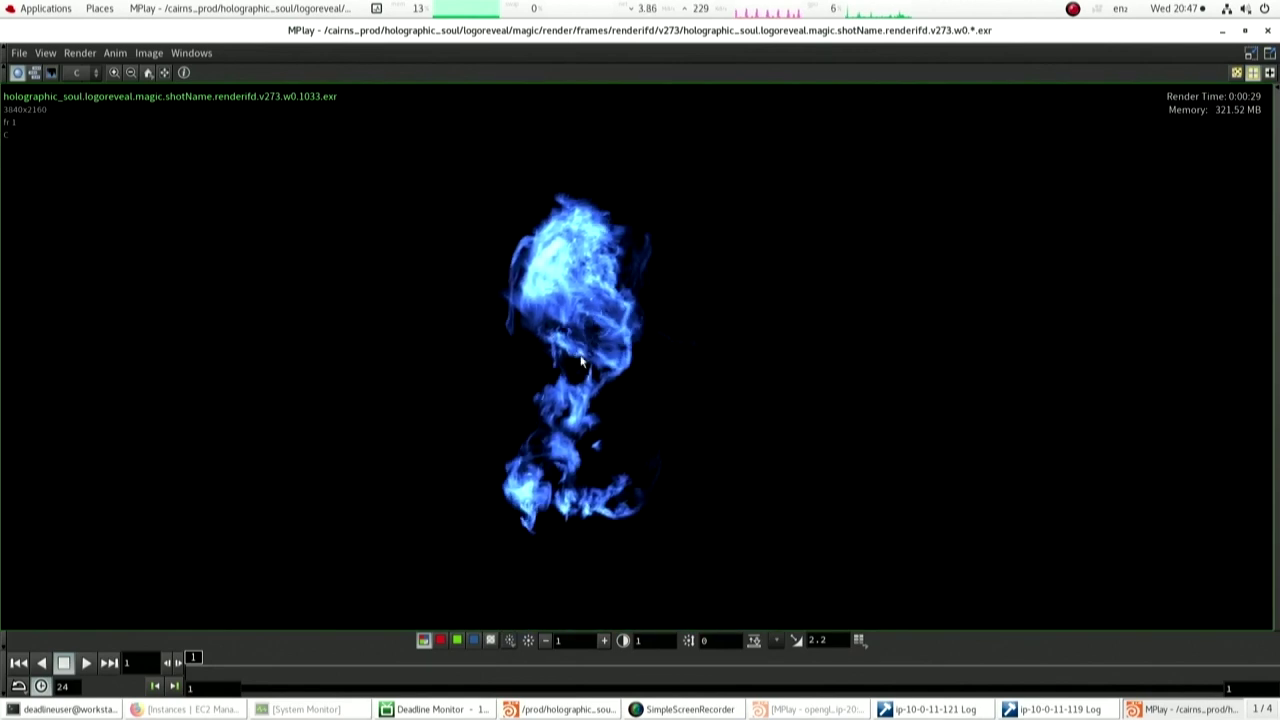
{"action": "middle_click_drag", "start_coordinate": [571, 640], "coordinate": [570, 597]}
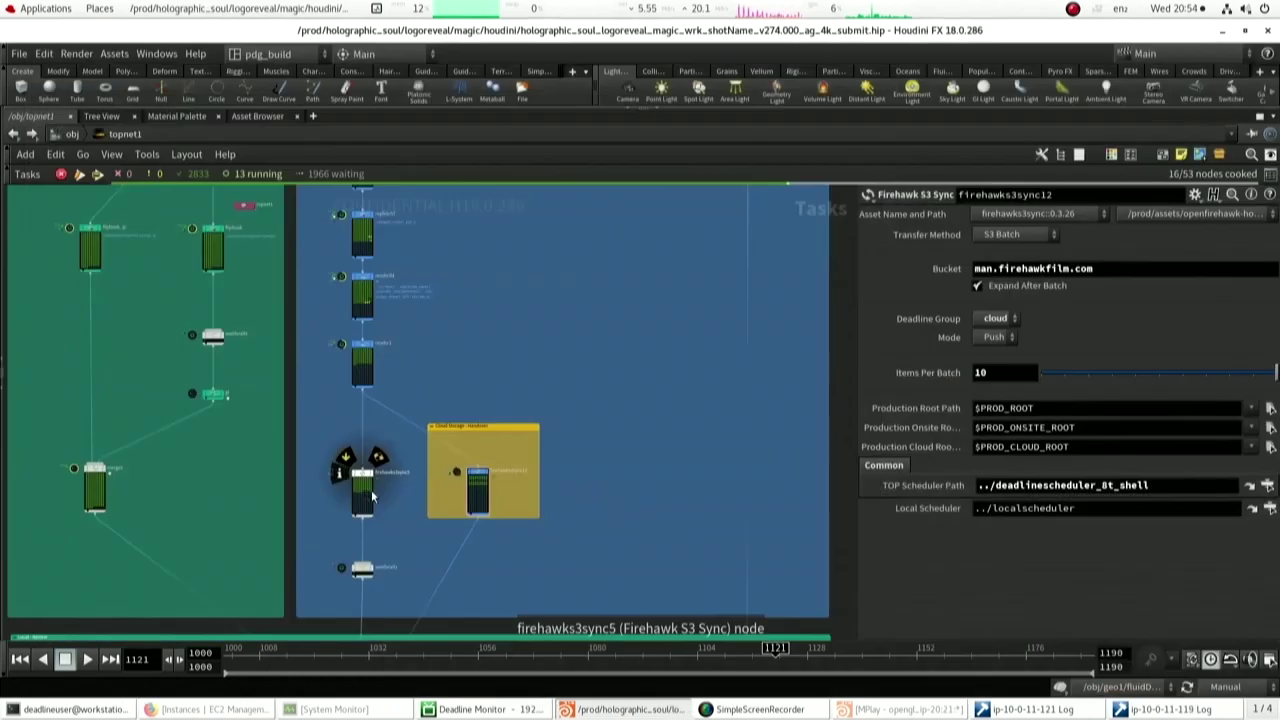
- View the output of another firehawks3sync5 task and inspect rendered frame 1075 in MPlay
{"action": "scroll", "coordinate": [370, 495], "scroll_direction": "up", "scroll_amount": 5}
{"action": "right_click", "coordinate": [372, 500]}
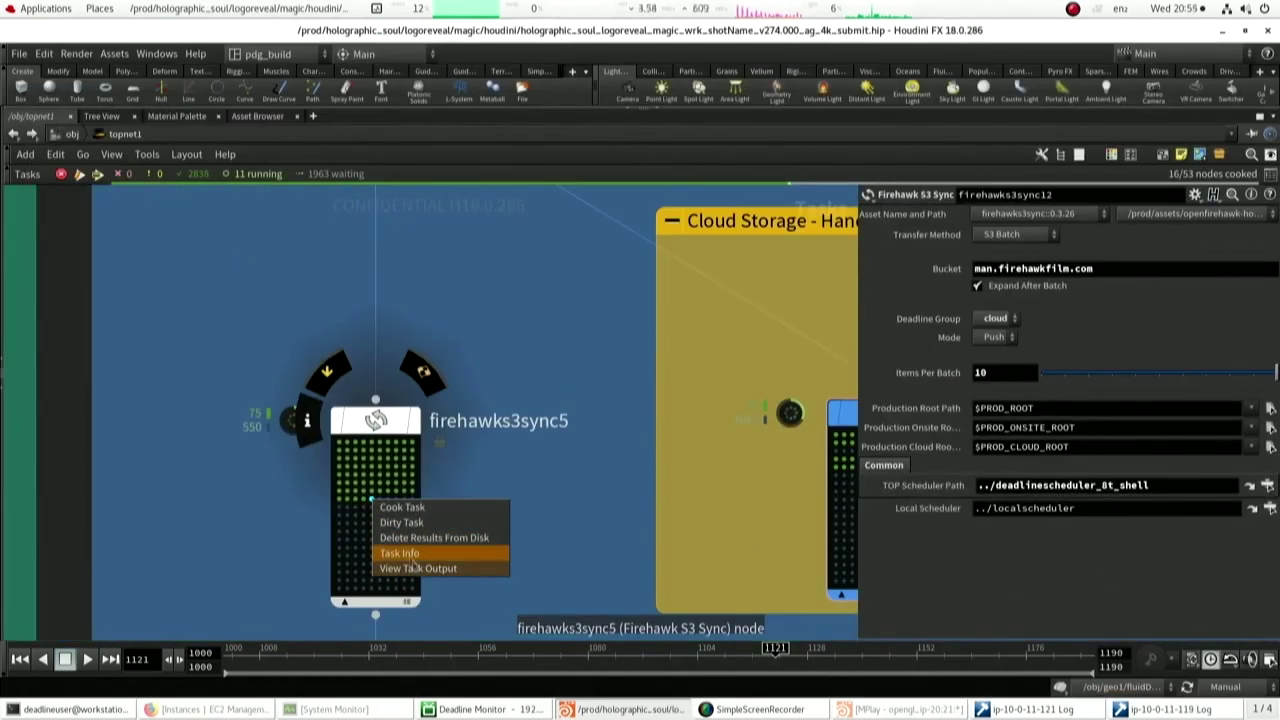
{"action": "left_click", "coordinate": [415, 567]}
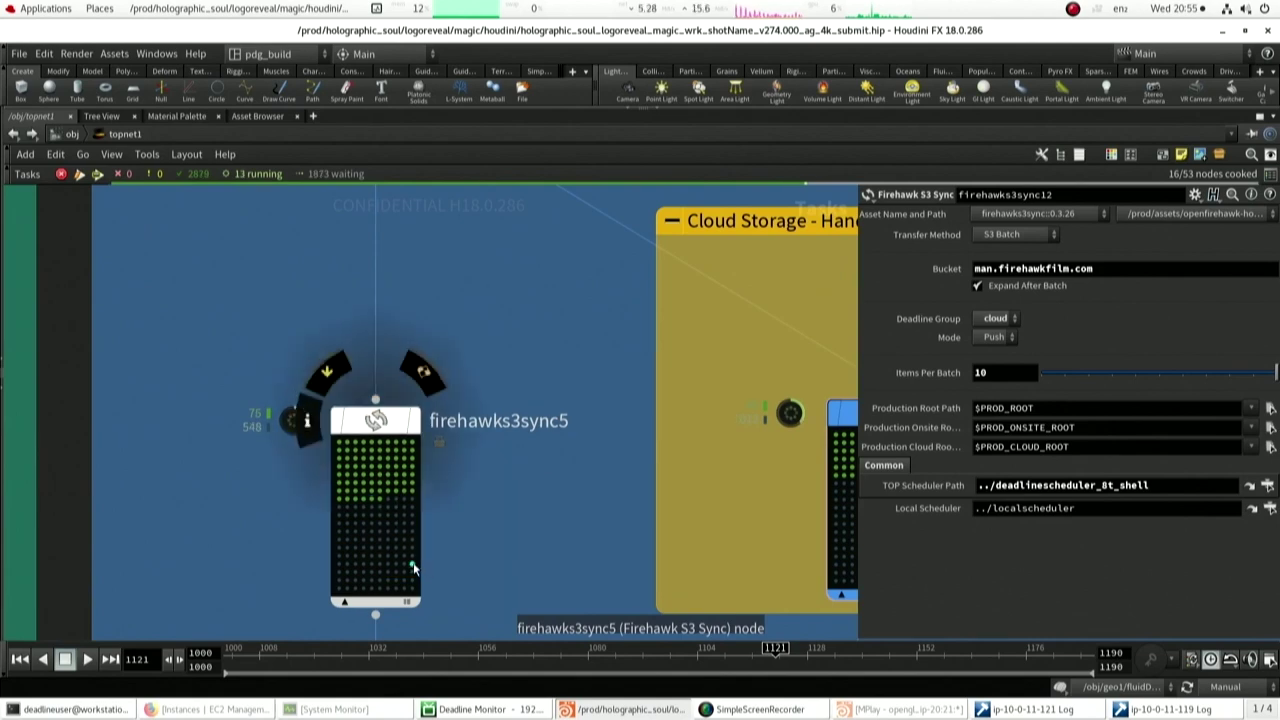
{"action": "scroll", "coordinate": [672, 293], "scroll_direction": "down", "scroll_amount": 4}
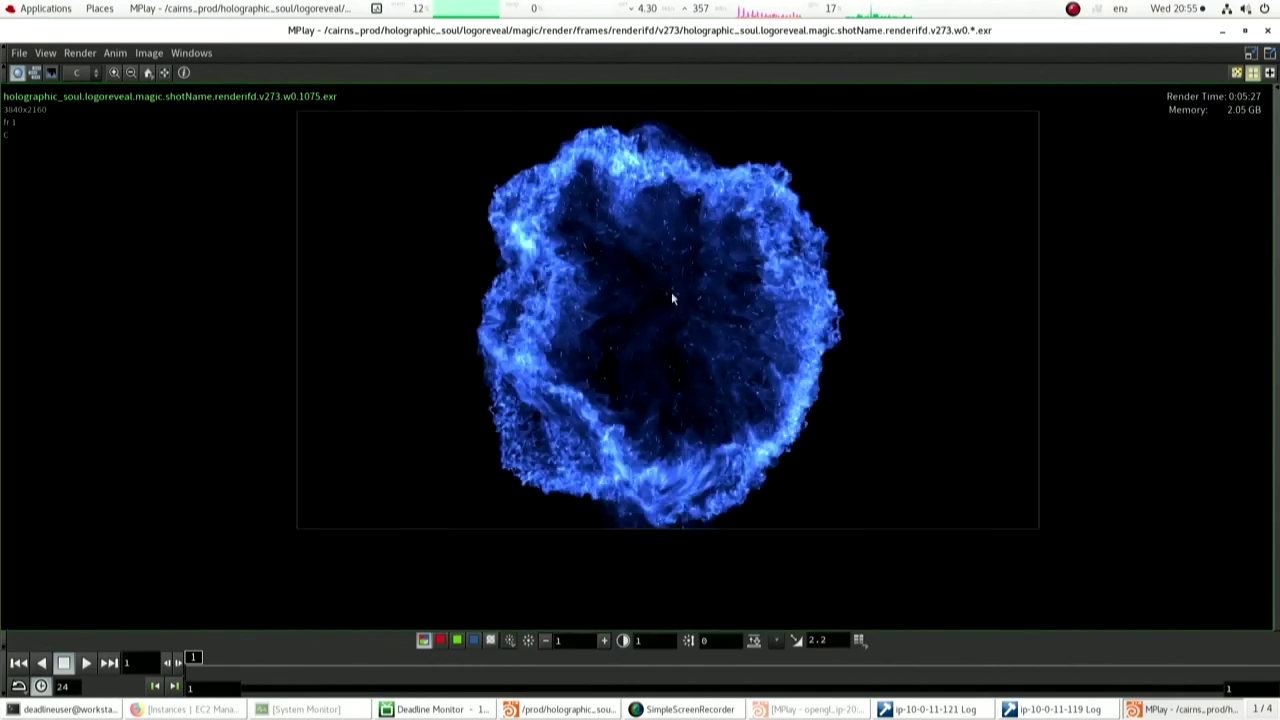
{"action": "middle_click_drag", "start_coordinate": [672, 298], "coordinate": [627, 330]}
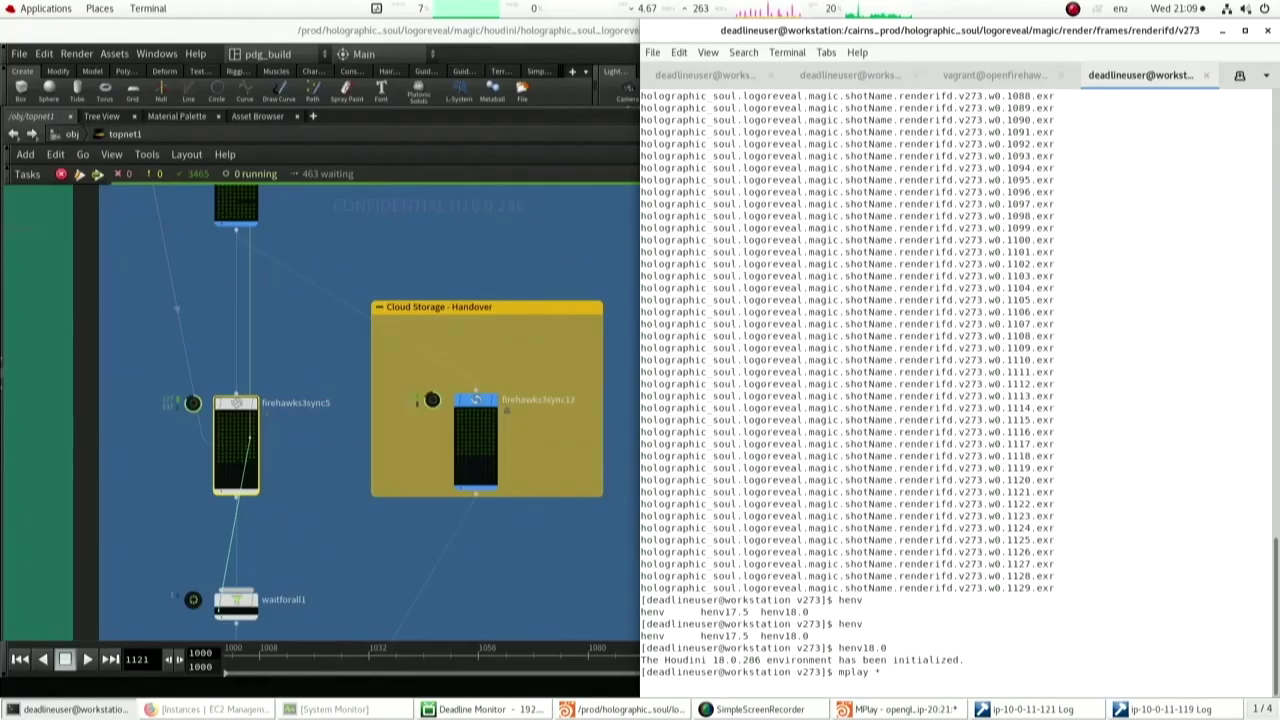
- Open the whole v273 render sequence in MPlay for review by running mplay * in the terminal
{"action": "key", "text": "Return"}
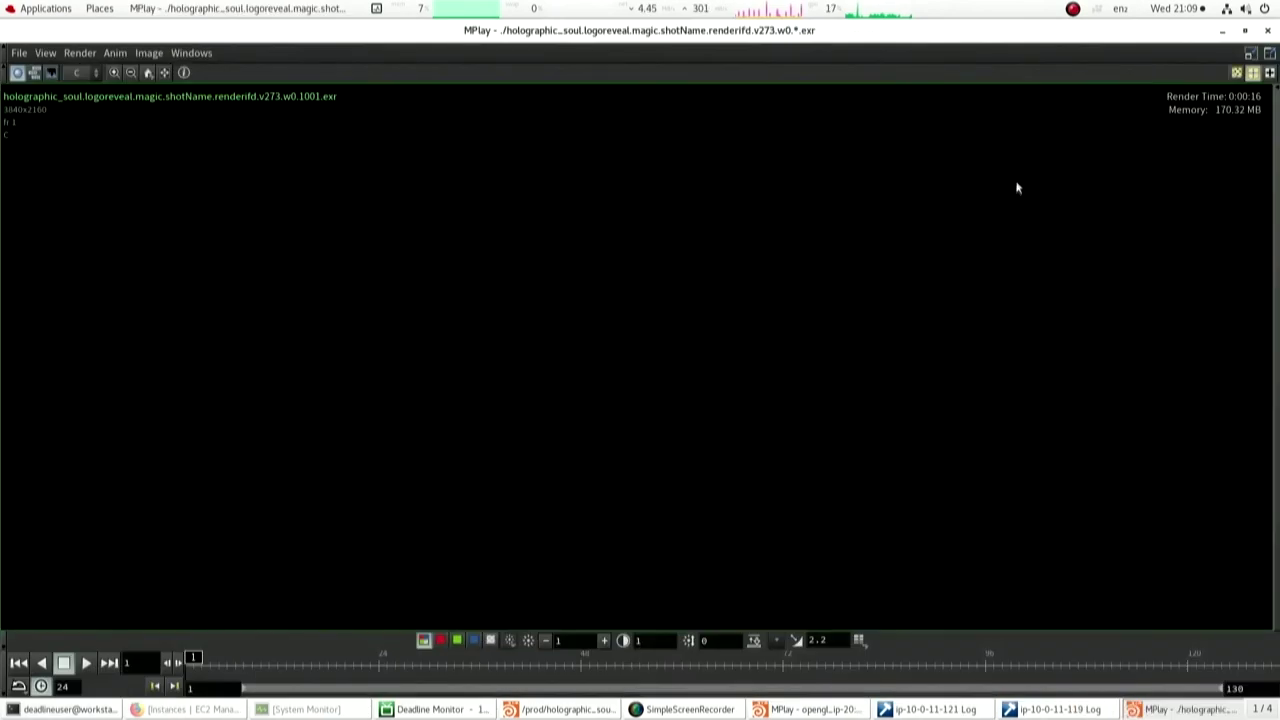
{"action": "key", "text": "Up"}
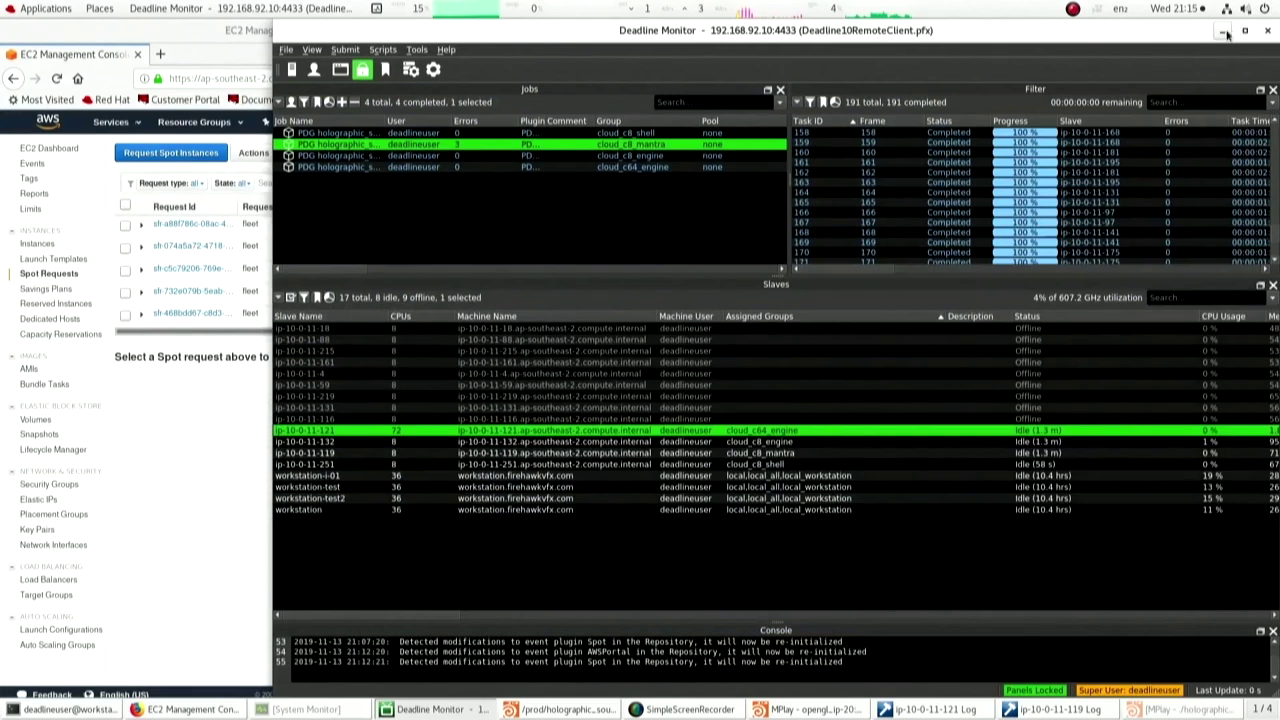
- Minimize Deadline Monitor, open the output MP4 from the render node's task info, and tile the video player over half the screen
{"action": "left_click", "coordinate": [1224, 34]}
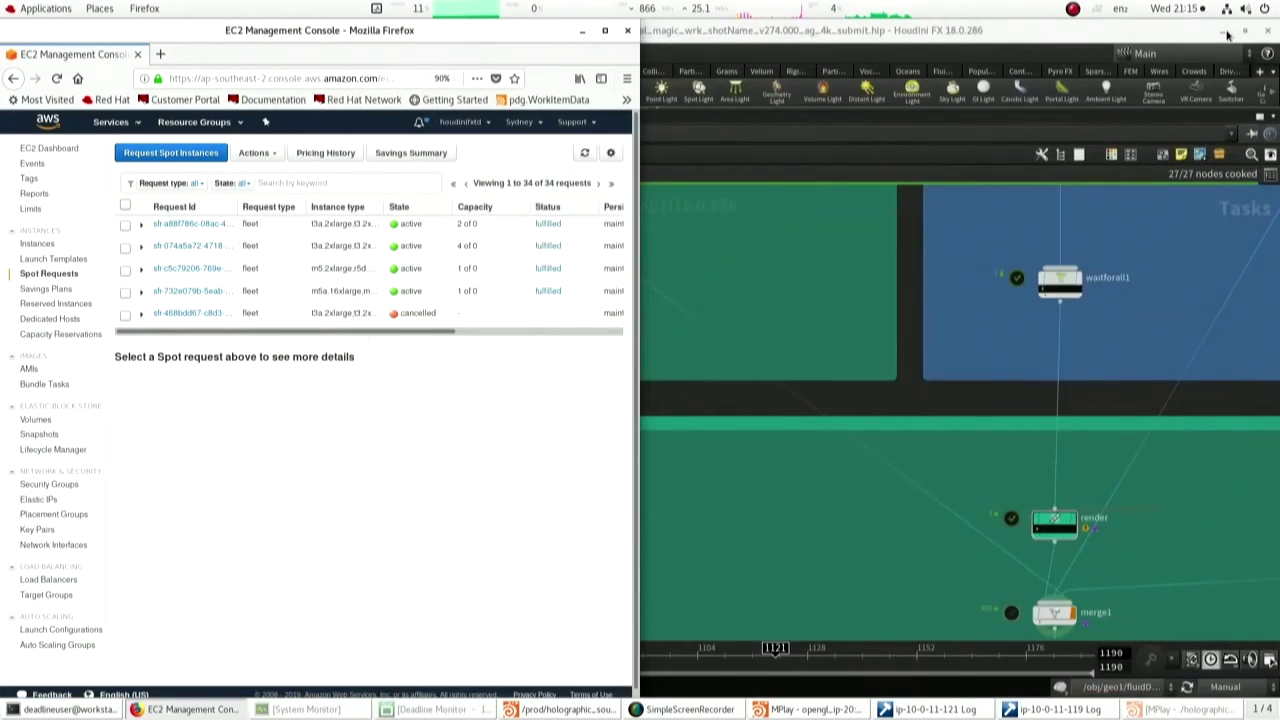
{"action": "right_click", "coordinate": [1040, 526]}
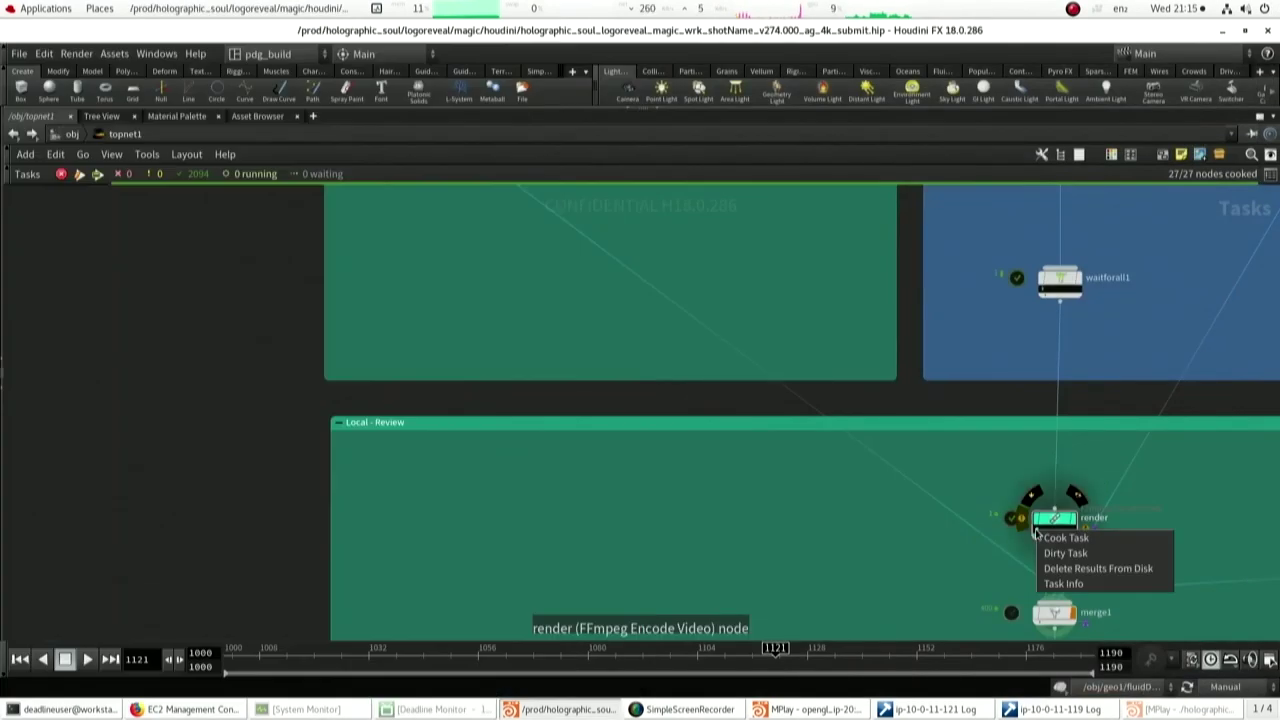
{"action": "left_click", "coordinate": [1062, 583]}
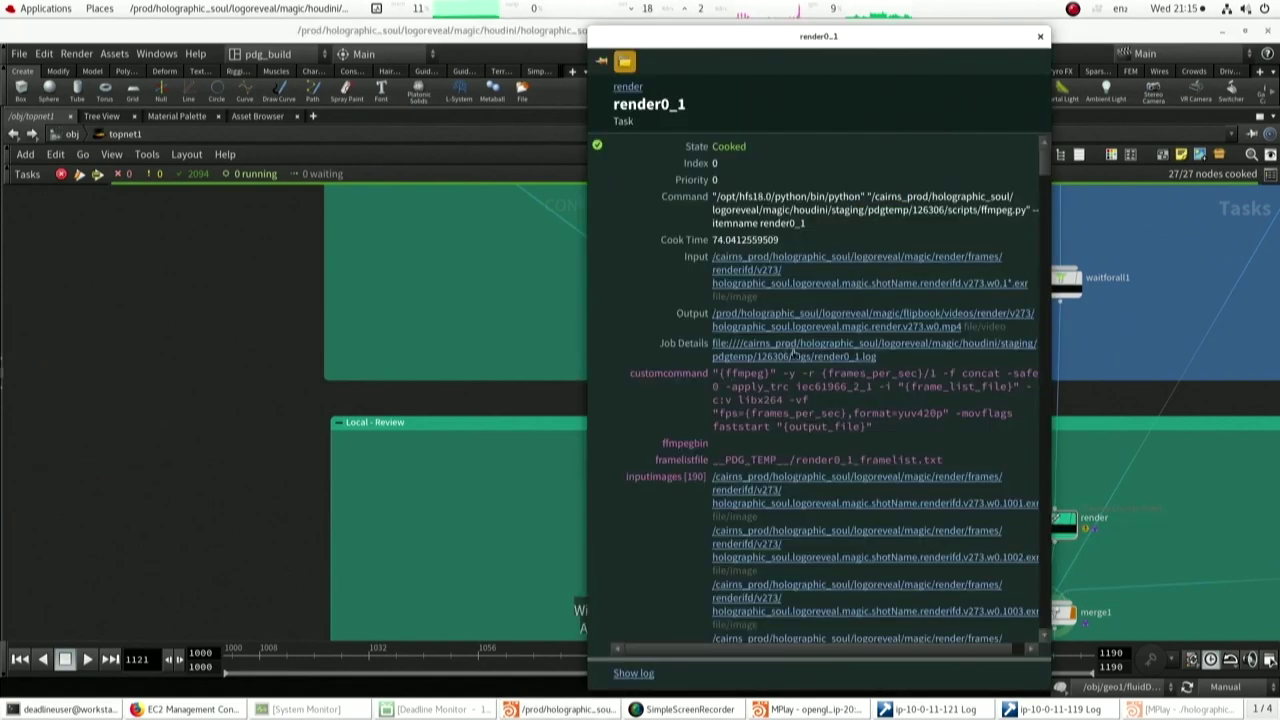
{"action": "left_click", "coordinate": [802, 317]}
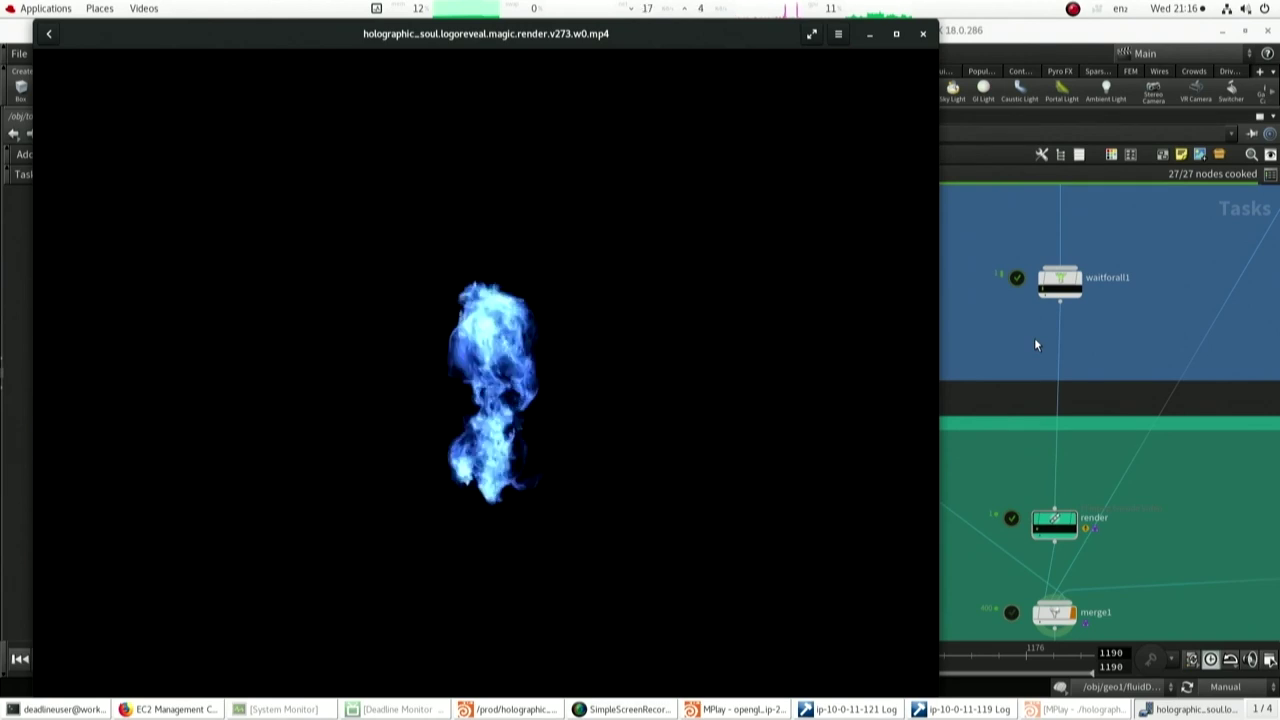
{"action": "left_click_drag", "start_coordinate": [660, 36], "coordinate": [1278, 300]}
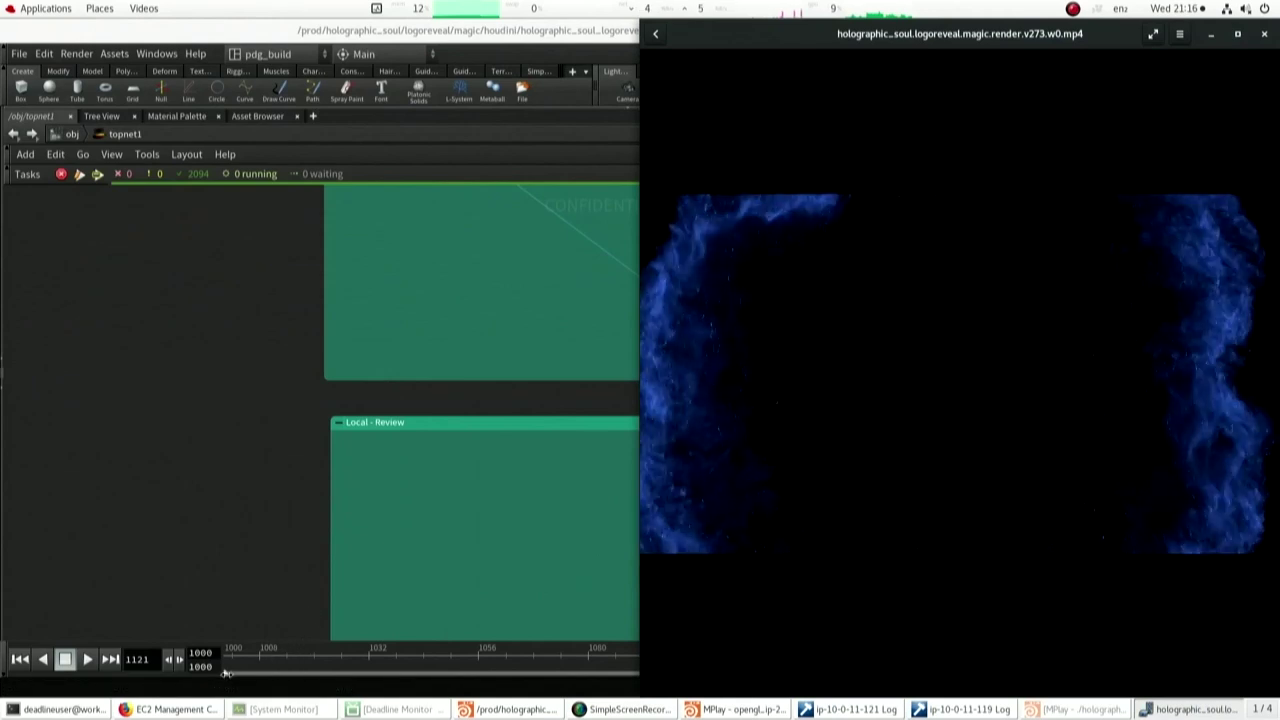
- Switch to the EC2 console, list the instance of the m5a.16xlarge spot fleet, and clear the fleet filter
{"action": "left_click", "coordinate": [174, 710]}
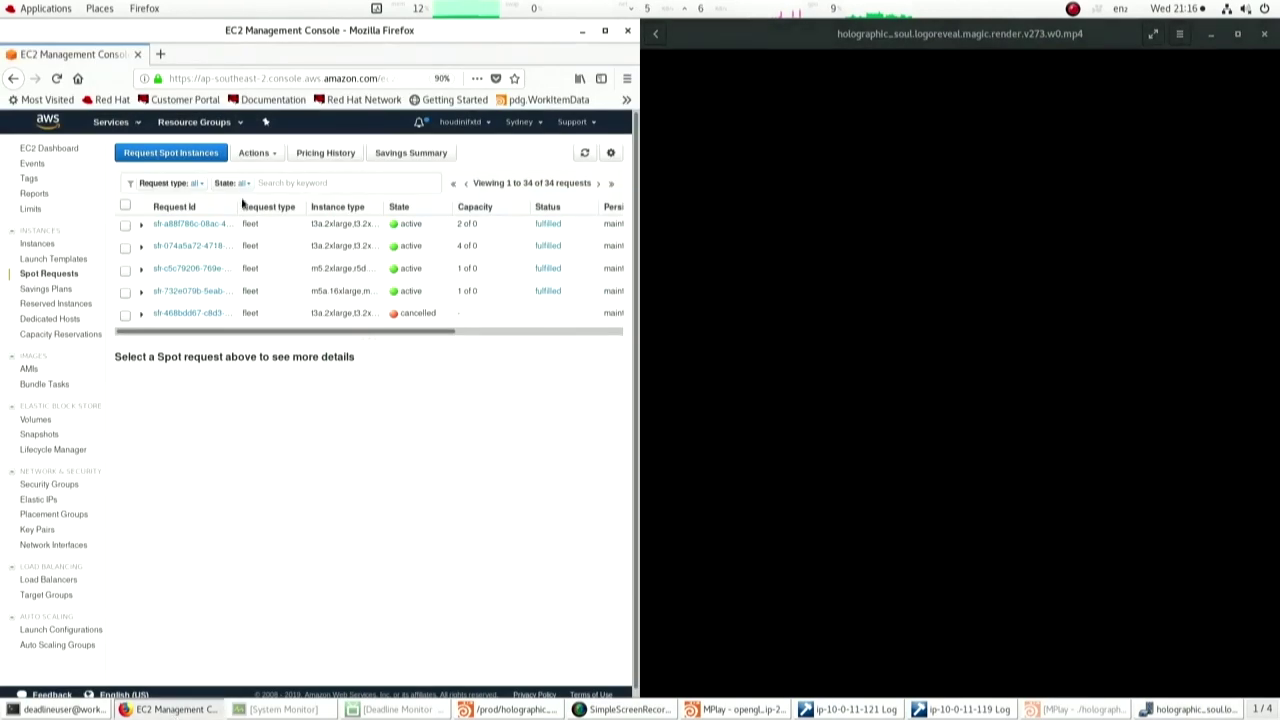
{"action": "left_click", "coordinate": [293, 293]}
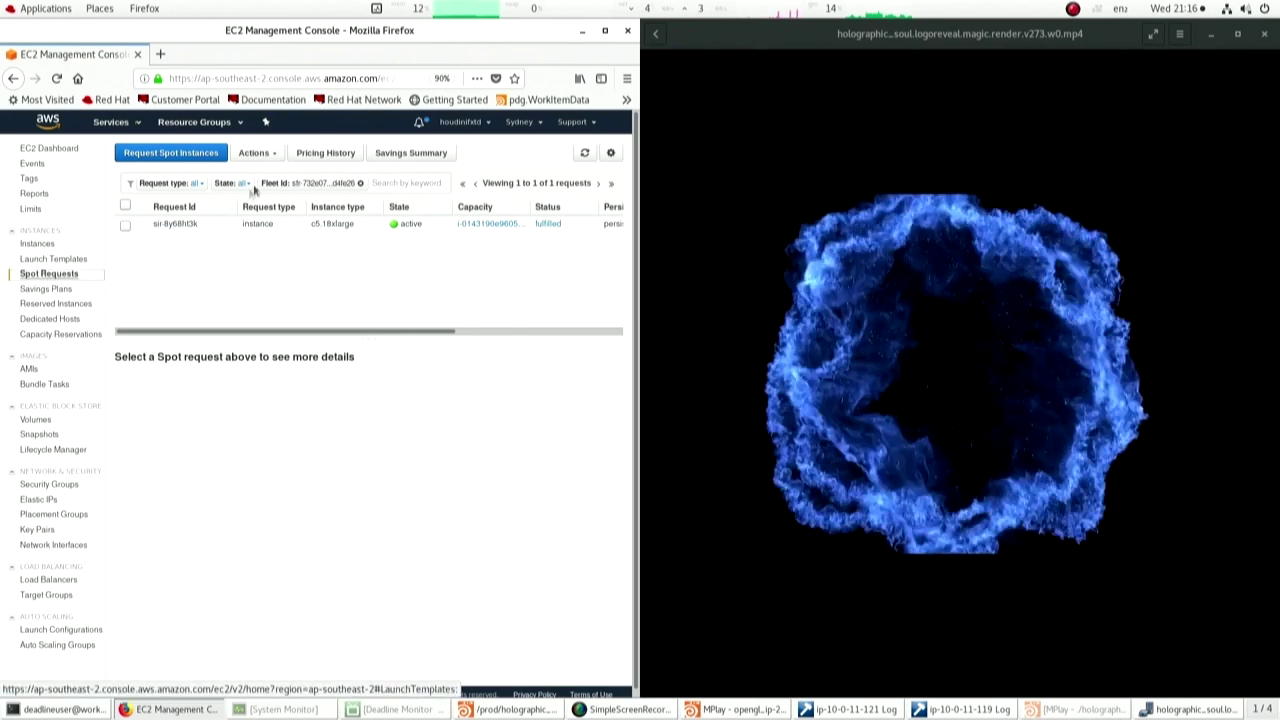
{"action": "left_click", "coordinate": [360, 183]}
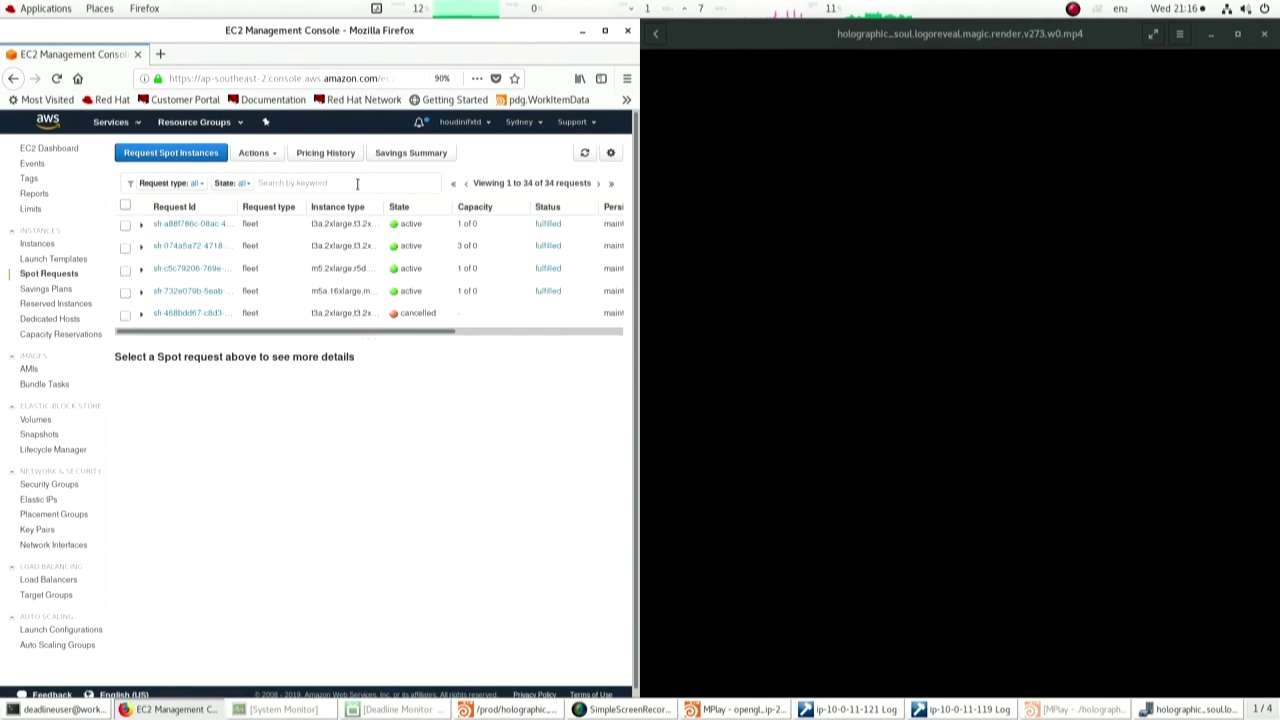
- Review the spot usage and savings details of each of the four active spot fleet requests
{"action": "left_click", "coordinate": [421, 292]}
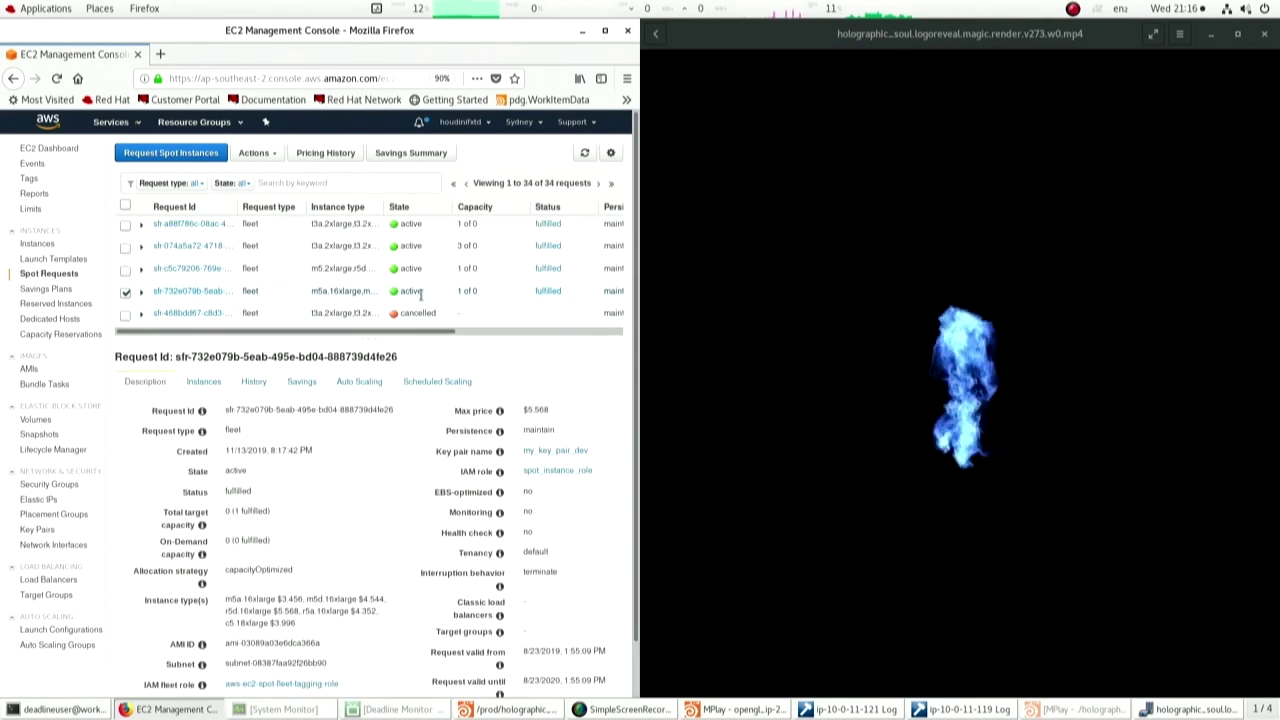
{"action": "left_click", "coordinate": [296, 386]}
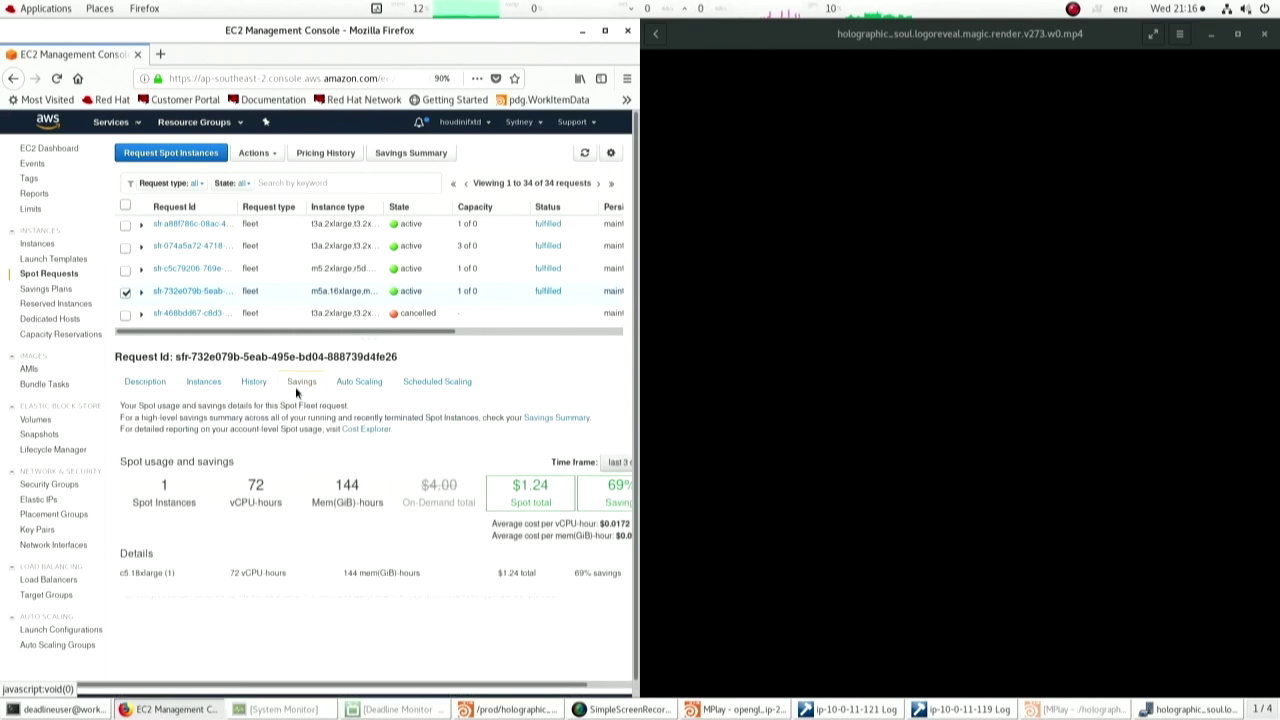
{"action": "left_click", "coordinate": [333, 268]}
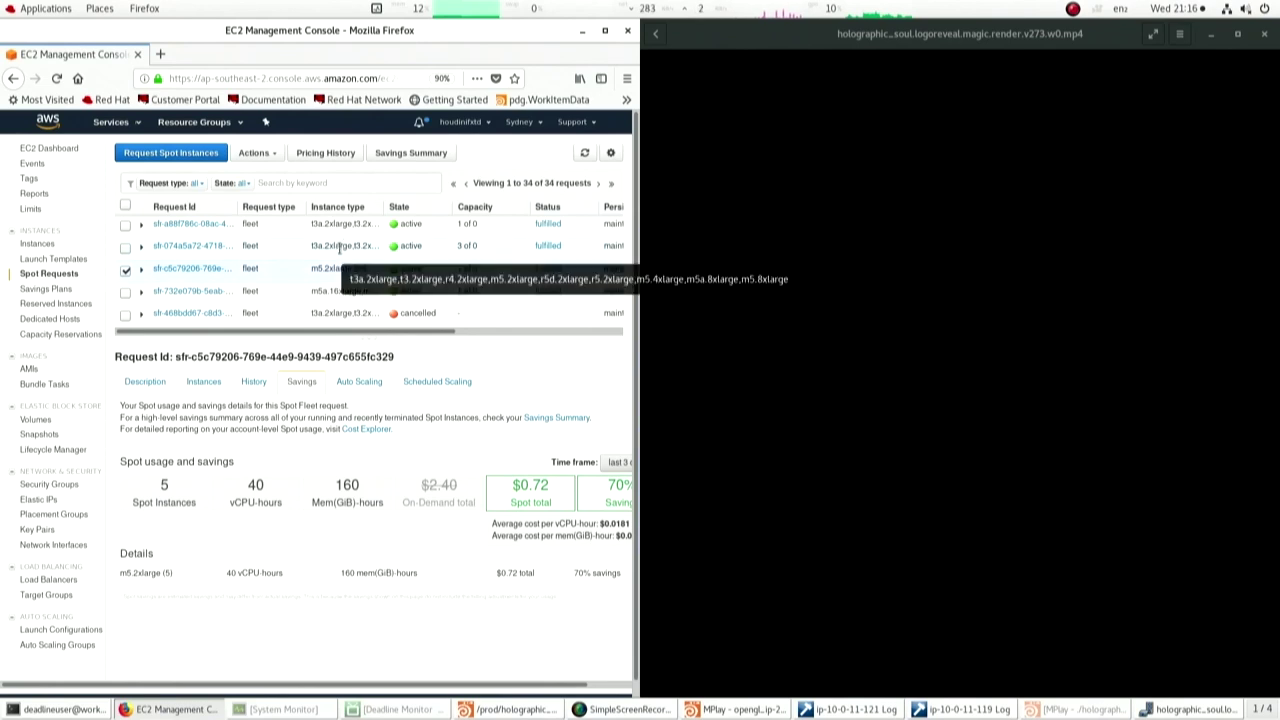
{"action": "left_click", "coordinate": [340, 246]}
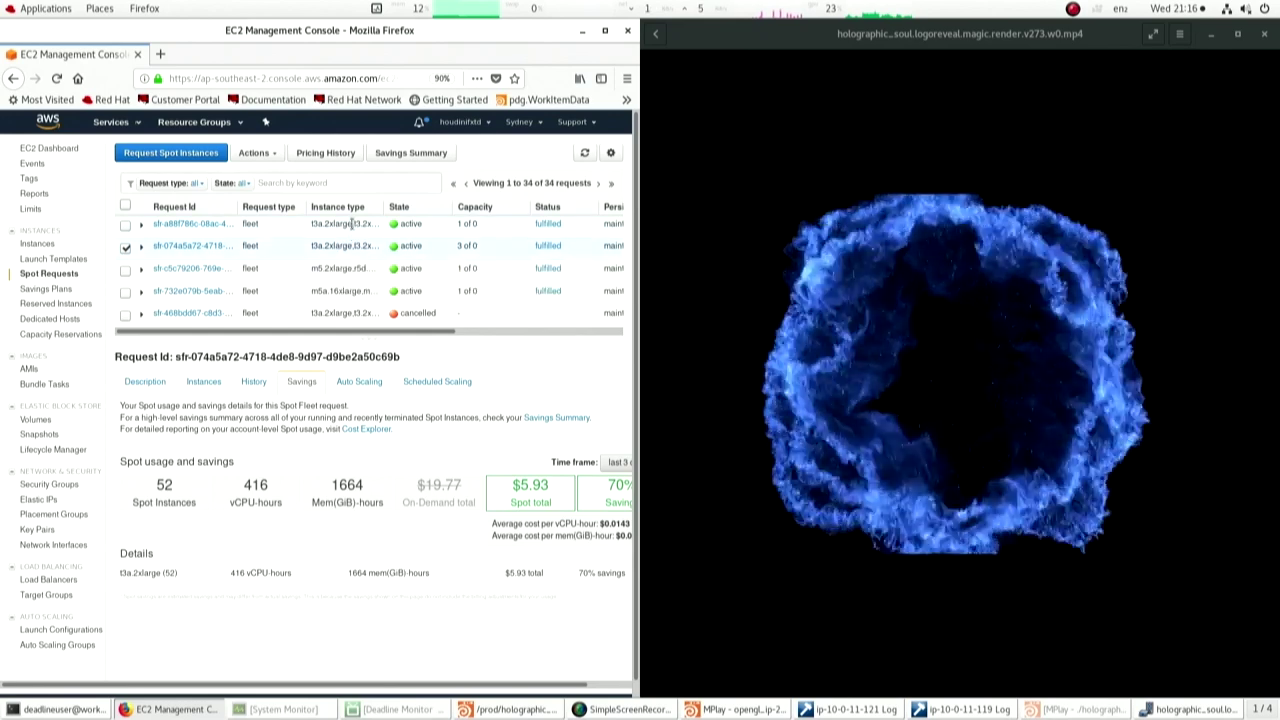
{"action": "left_click", "coordinate": [351, 224]}
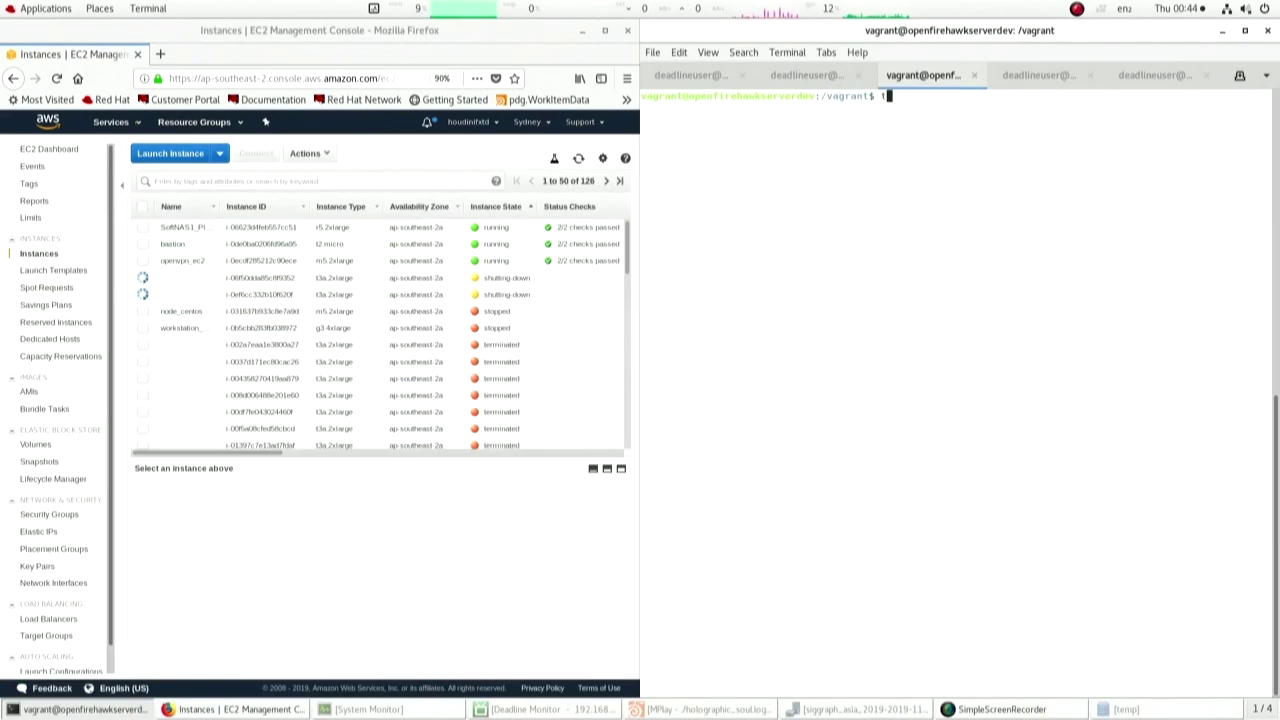
- In the openfirehawkserverdev terminal, run terraform apply -var sleep=true --auto-approve to put the cloud infrastructure to sleep
{"action": "type", "text": "erraform ap"}
{"action": "type", "text": "ply -var sle"}
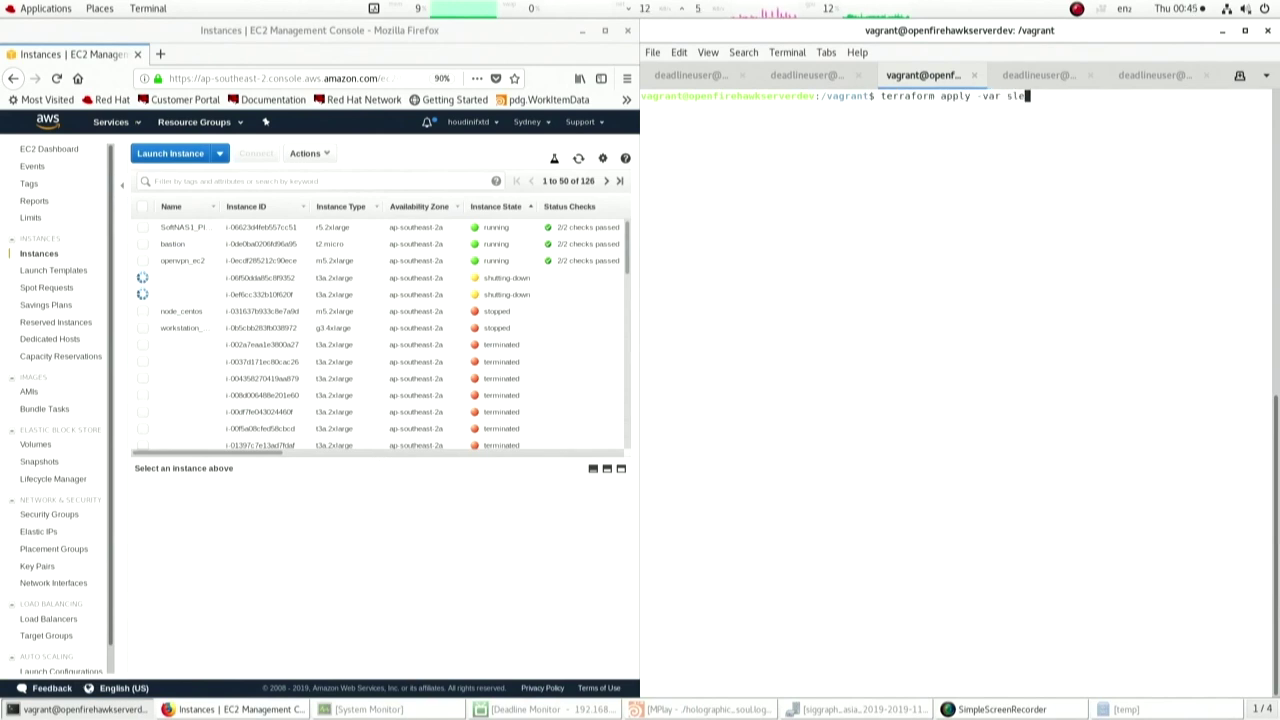
{"action": "type", "text": "ep"}
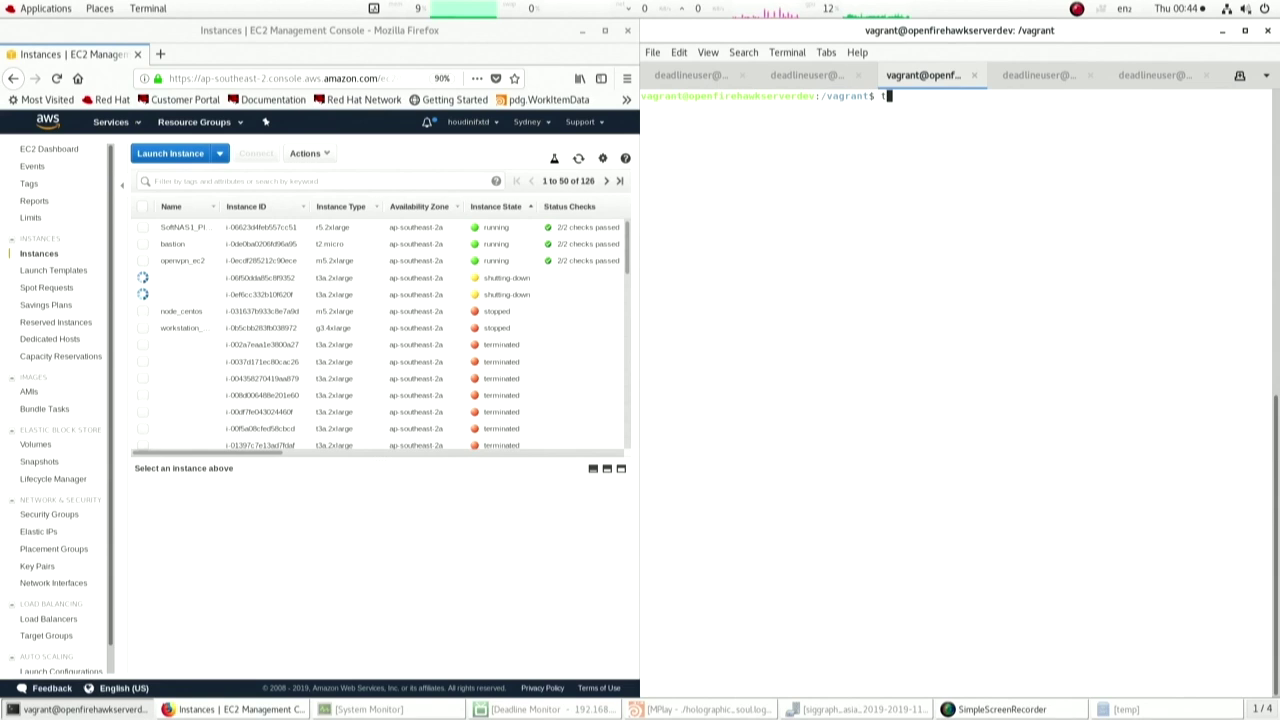
{"action": "type", "text": "erraform apply -va"}
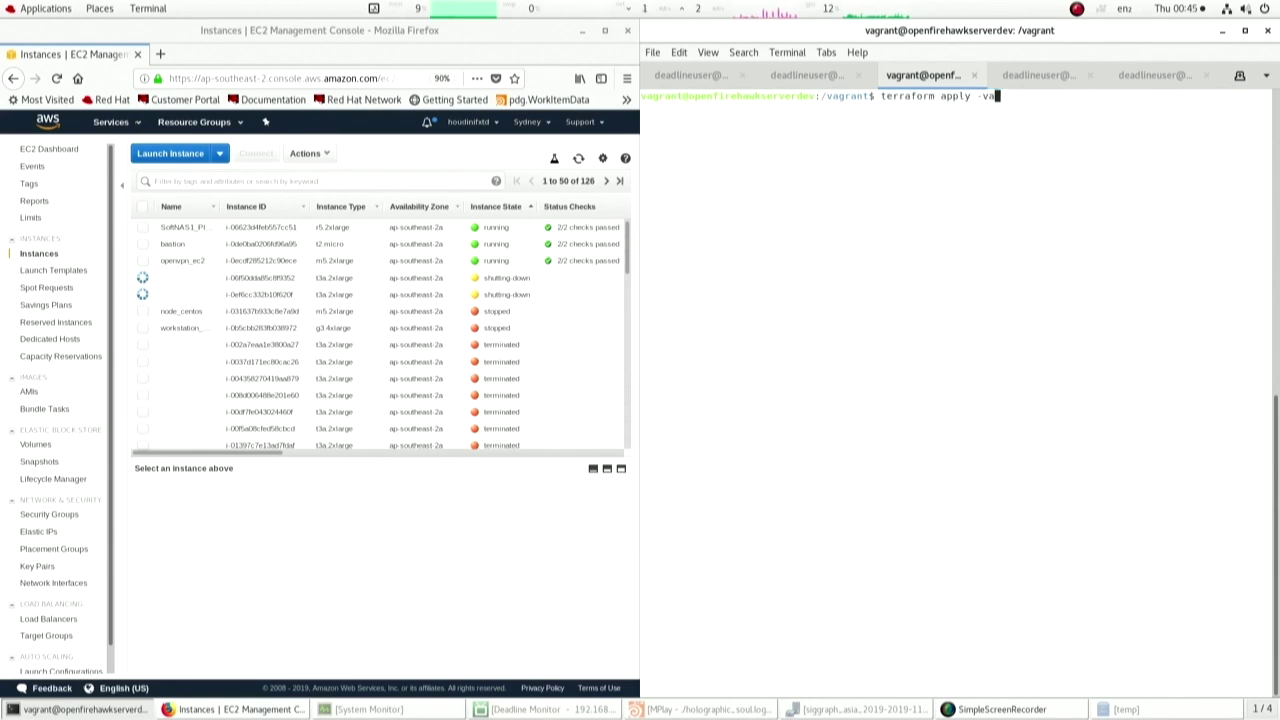
{"action": "type", "text": "r sleep="}
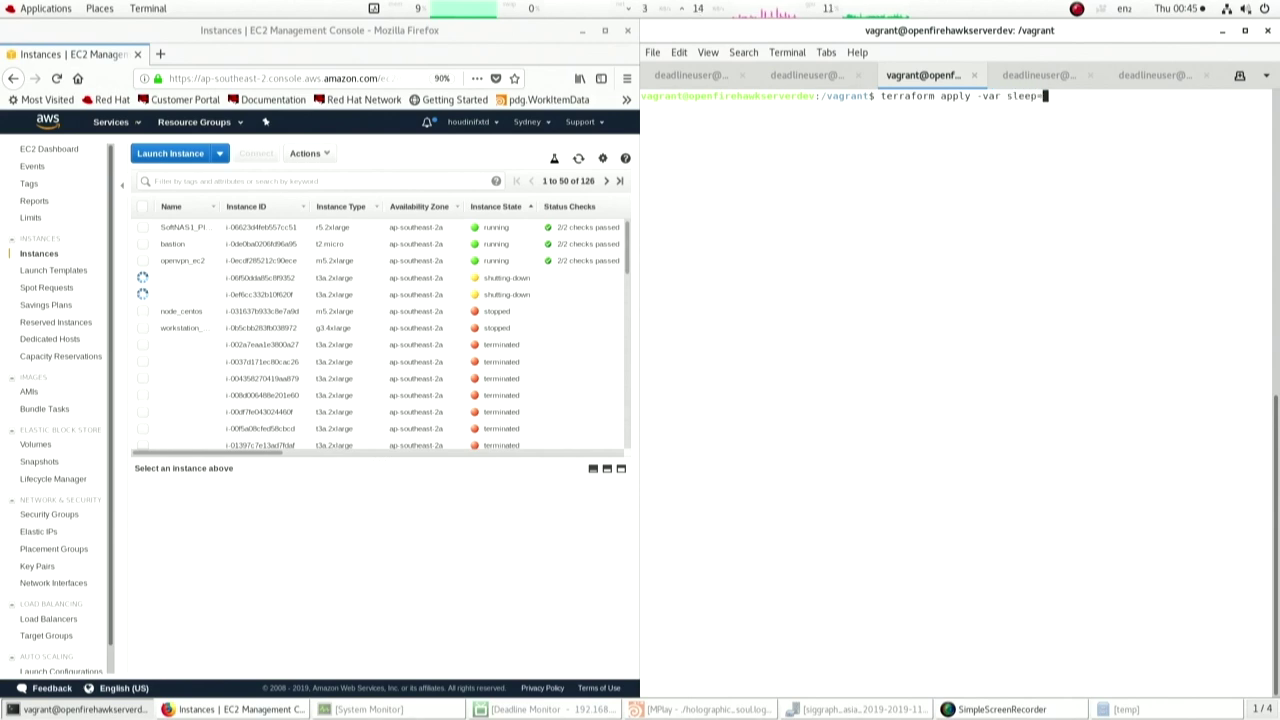
{"action": "type", "text": "true --au"}
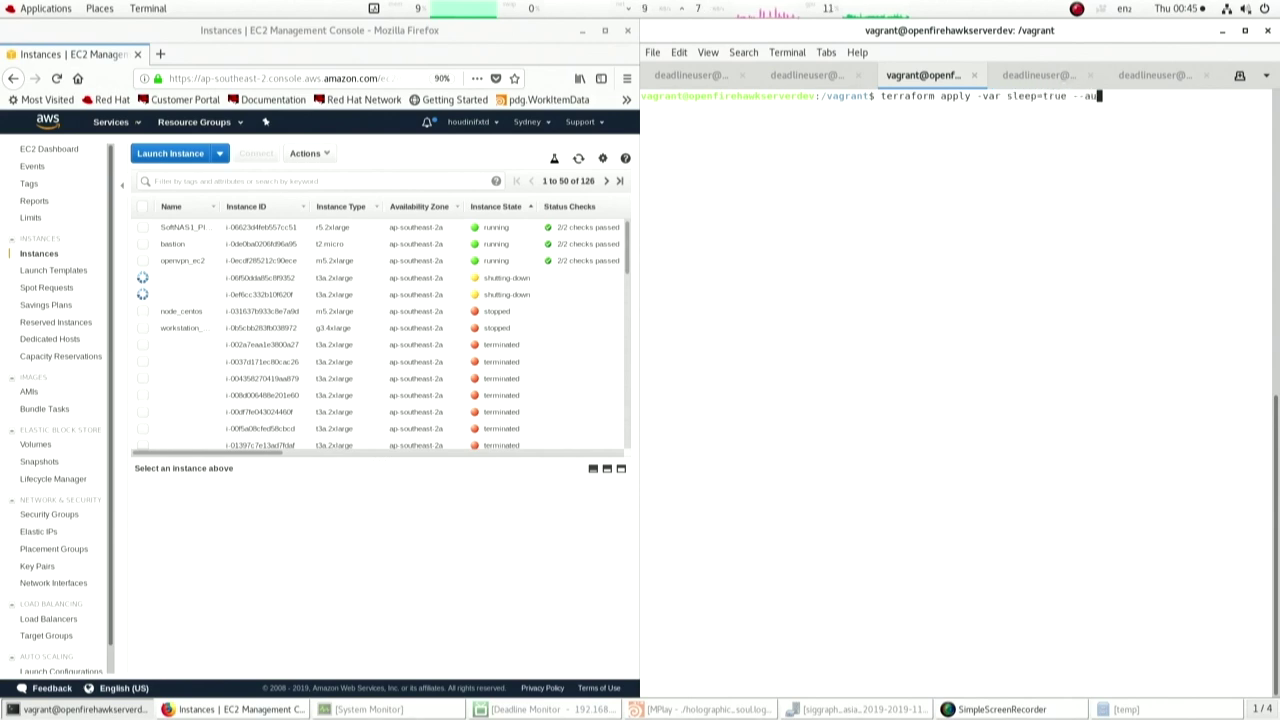
{"action": "type", "text": "to-approve"}
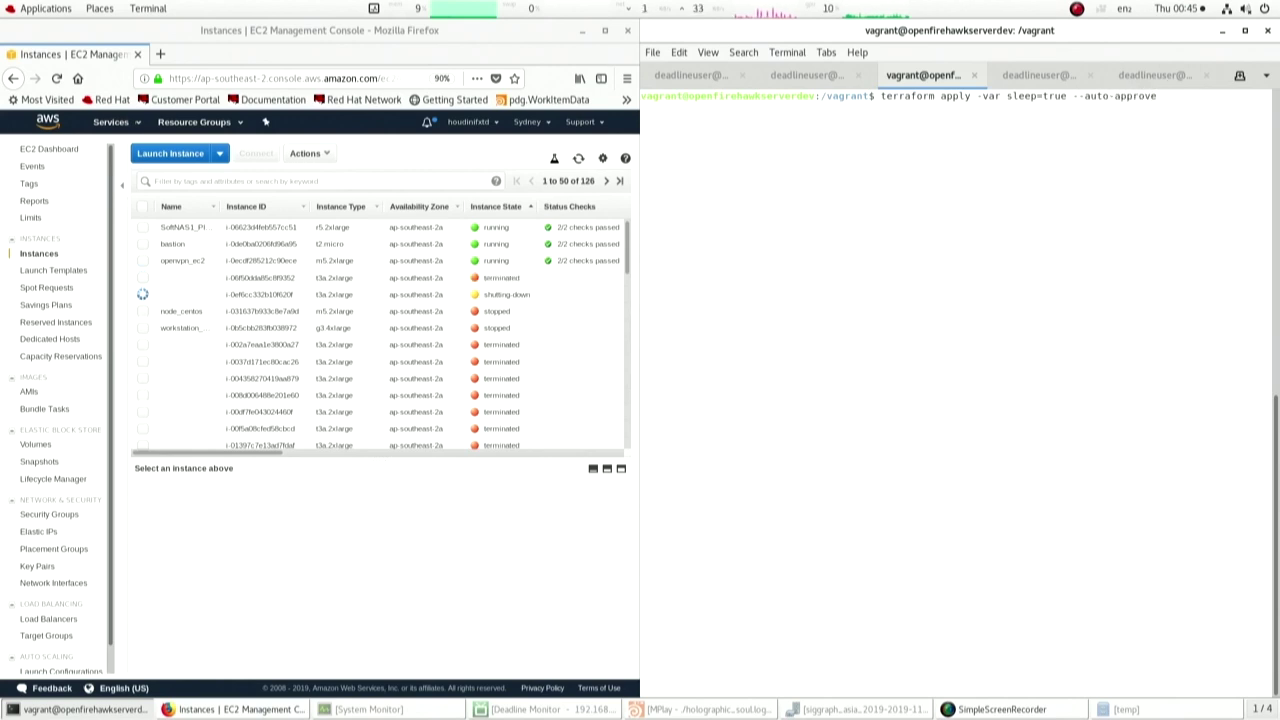
- Execute the prepared terraform apply command with sleep=true and check the instance states in the EC2 console
{"action": "key", "text": "Return"}
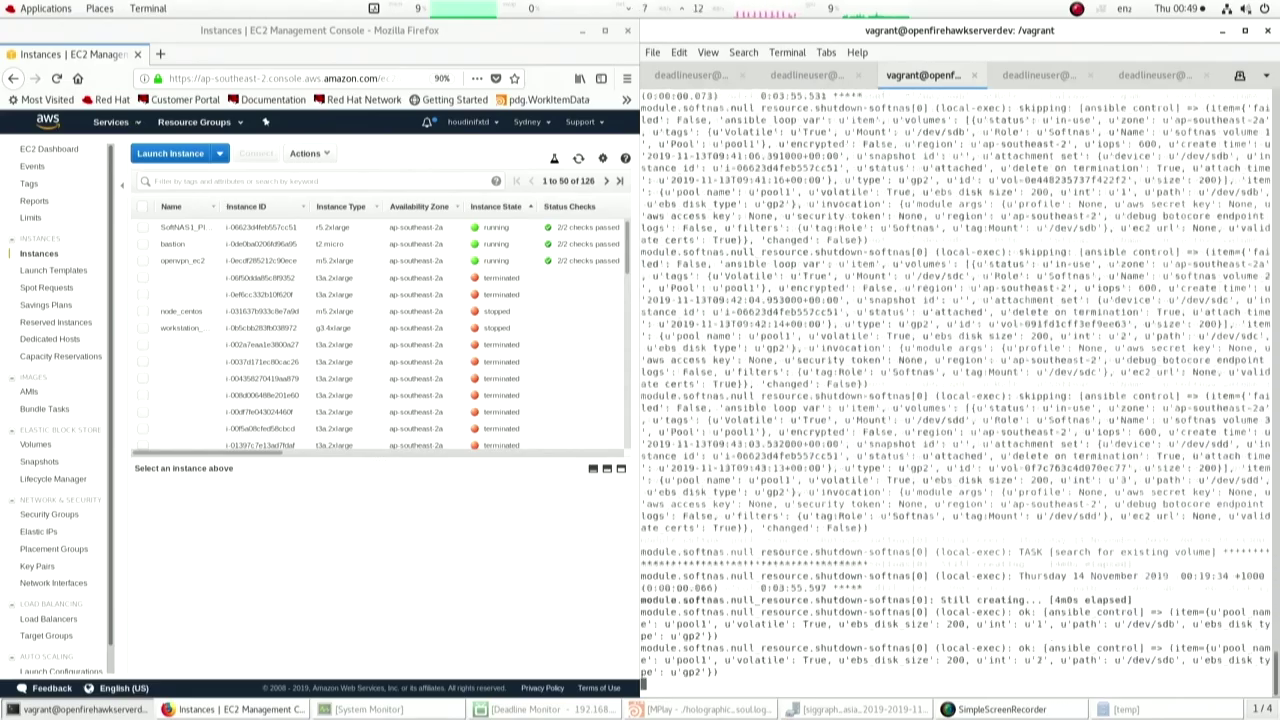
{"action": "left_click", "coordinate": [528, 265]}
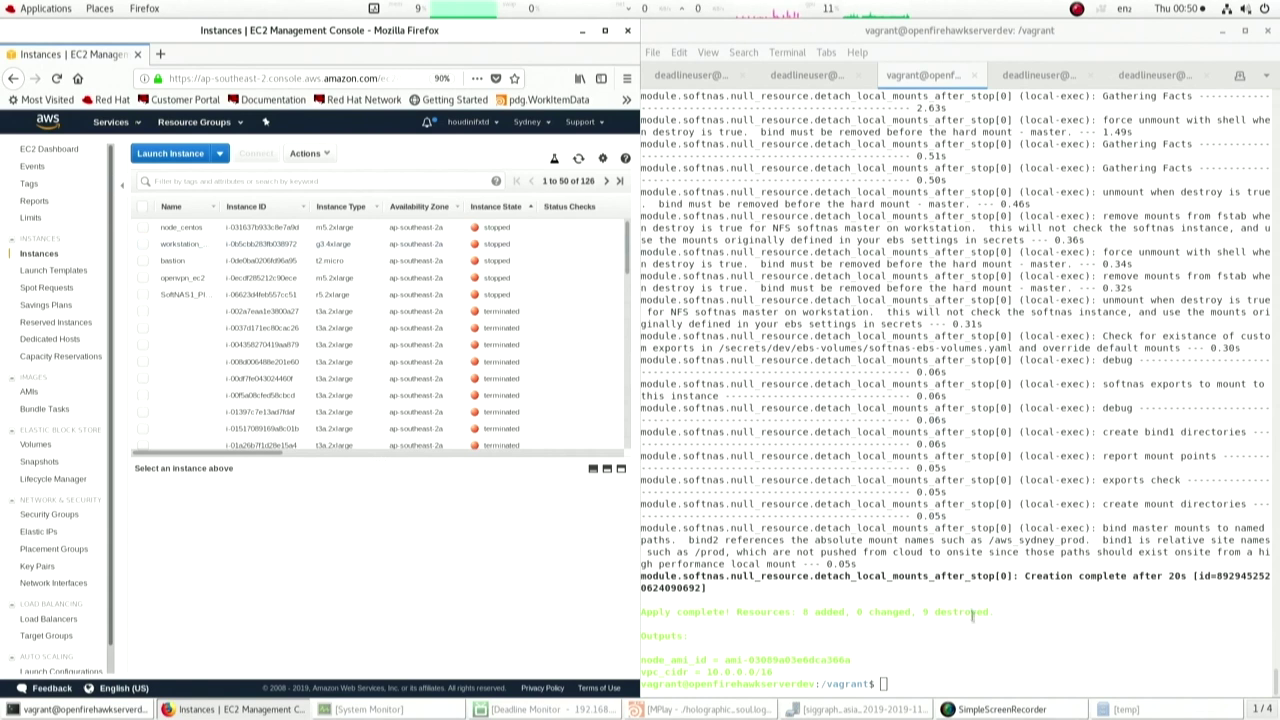
- Run ./scripts/aws-running-instances.sh in the openfirehawkserverdev terminal to check for running instances, and exit the session
{"action": "left_click", "coordinate": [1028, 646]}
{"action": "type", "text": "./sc"}
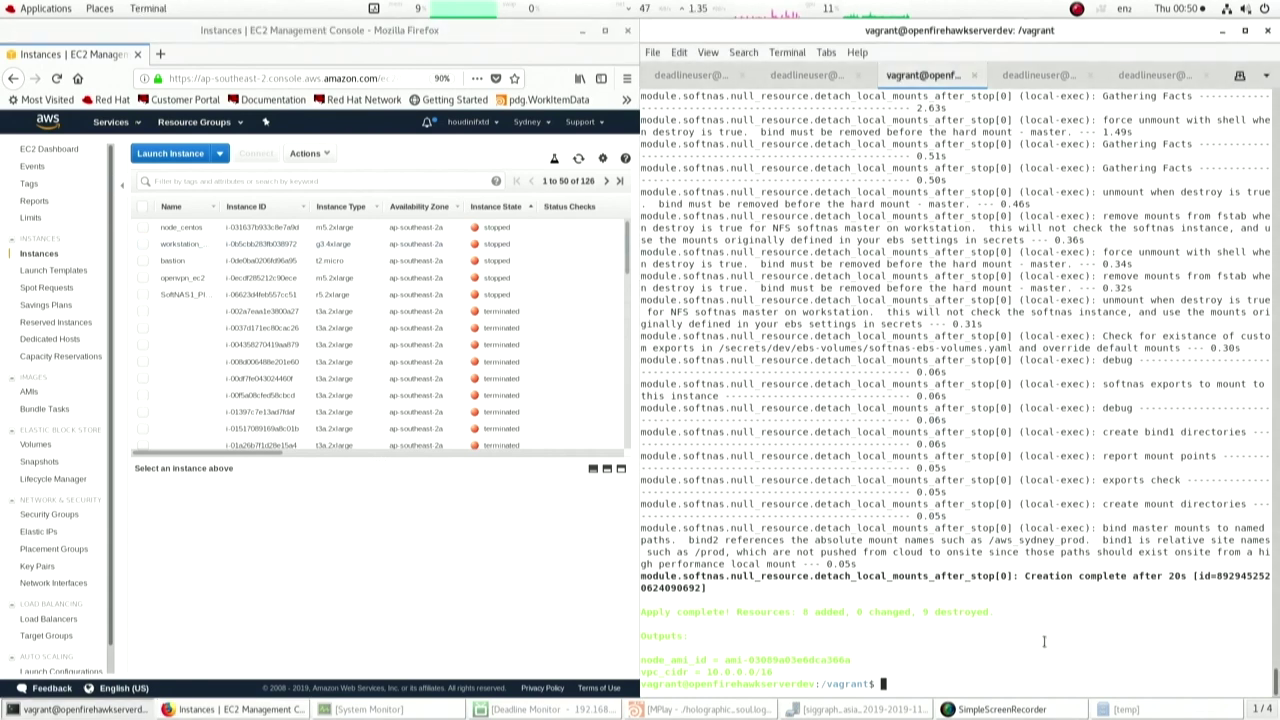
{"action": "type", "text": "ripts/aws-running-instances.sh"}
{"action": "key", "text": "Return"}
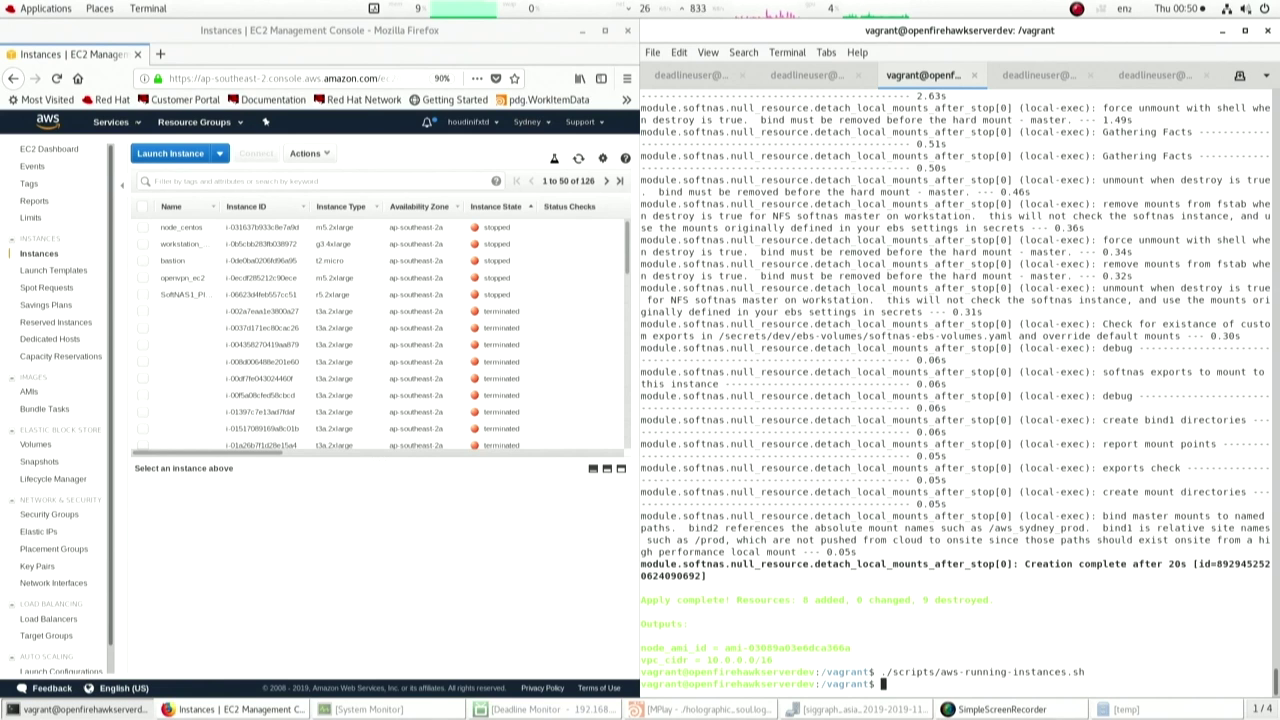
{"action": "type", "text": "exit"}
{"action": "key", "text": "Return"}
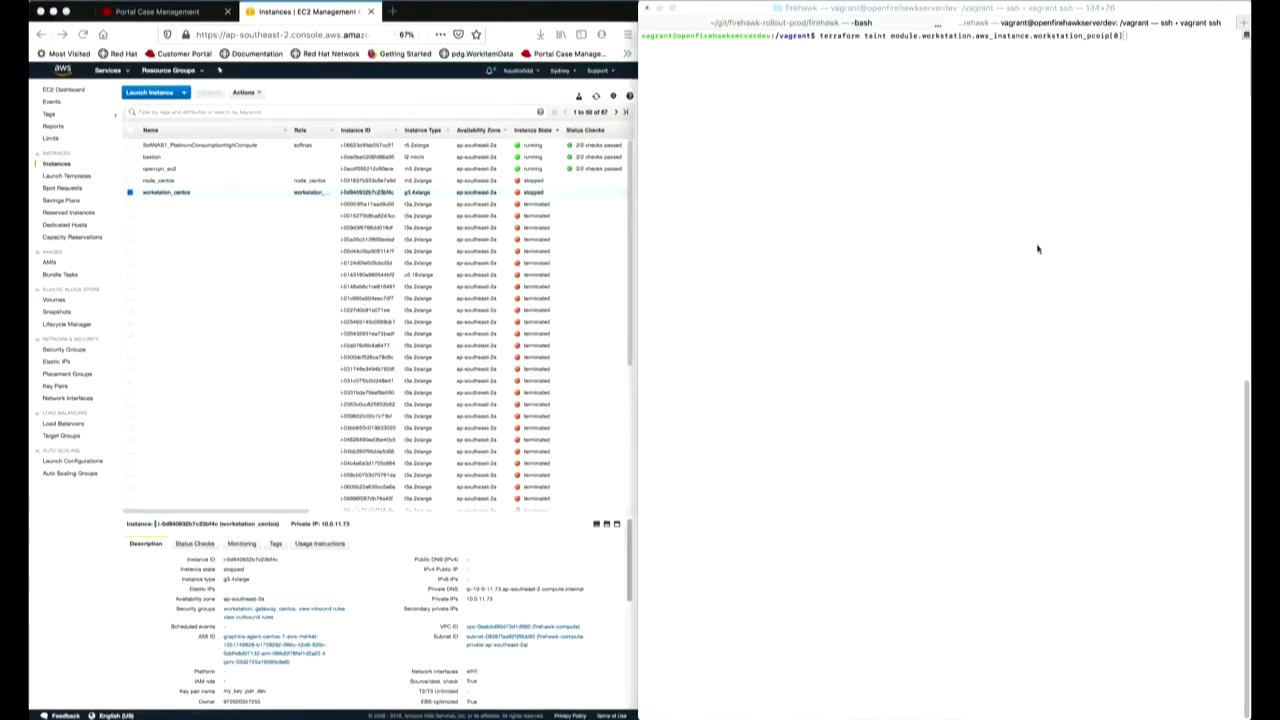
- Taint module.workstation.aws_instance.workstation_pcoip[0] and run terraform apply --auto-approve to rebuild the cloud workstation
{"action": "key", "text": "super+k"}
{"action": "key", "text": "Return"}
{"action": "type", "text": "terraform apply --auto-approve"}
{"action": "key", "text": "Return"}
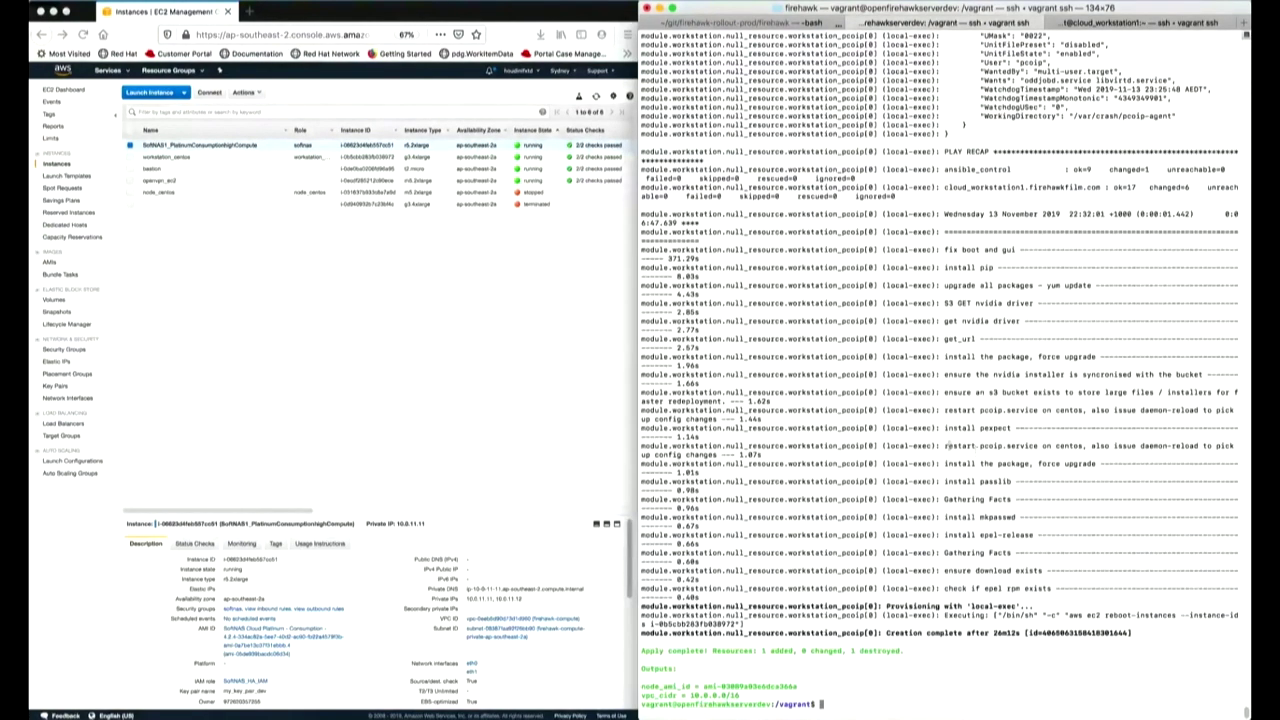
- Reload the EC2 instance list and show the details of the workstation_centos instance
{"action": "left_click", "coordinate": [403, 347]}
{"action": "key", "text": "super+r"}
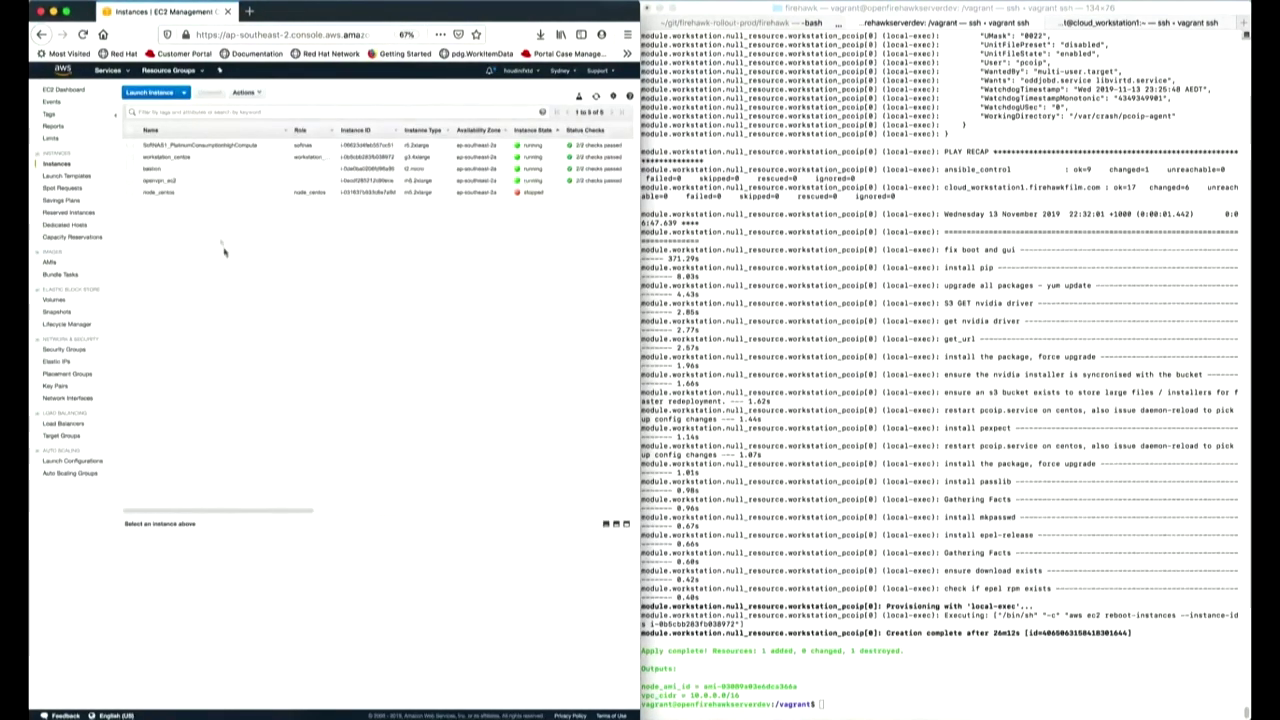
{"action": "left_click", "coordinate": [195, 165]}
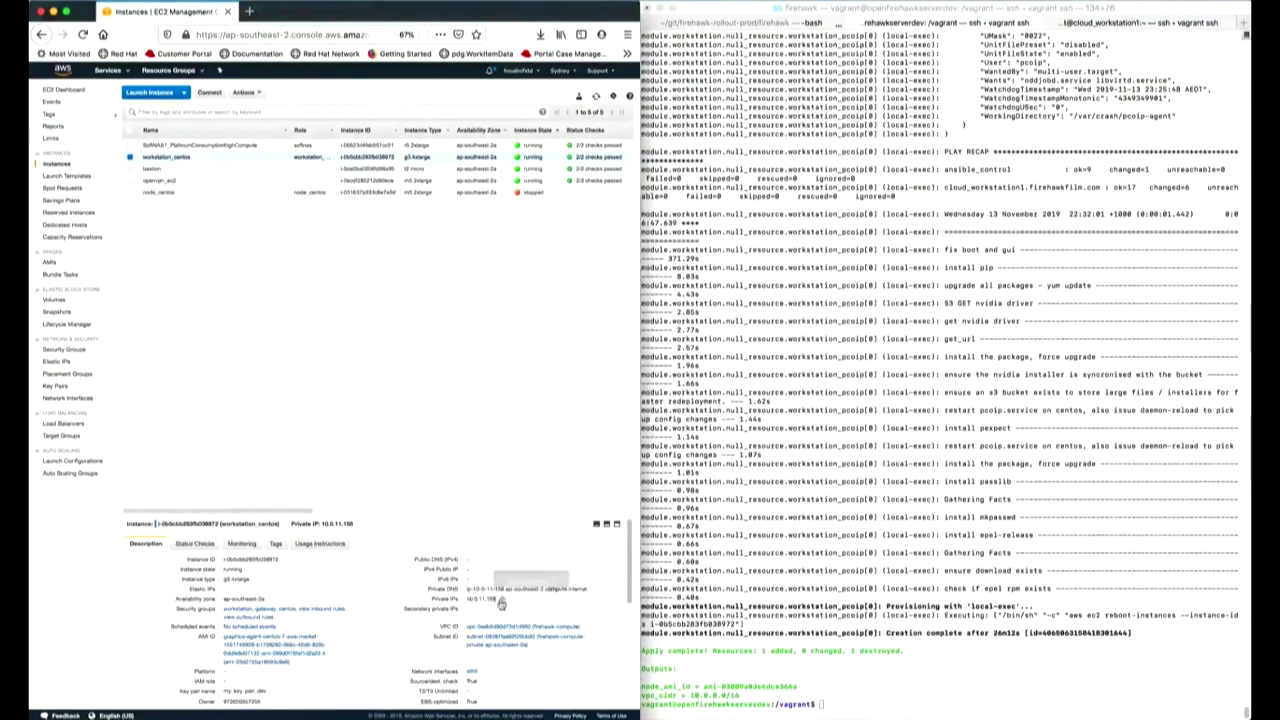
- Ping the workstation's private IP 10.0.11.158 from the local terminal and stop after a few replies
{"action": "key", "text": "super+Tab"}
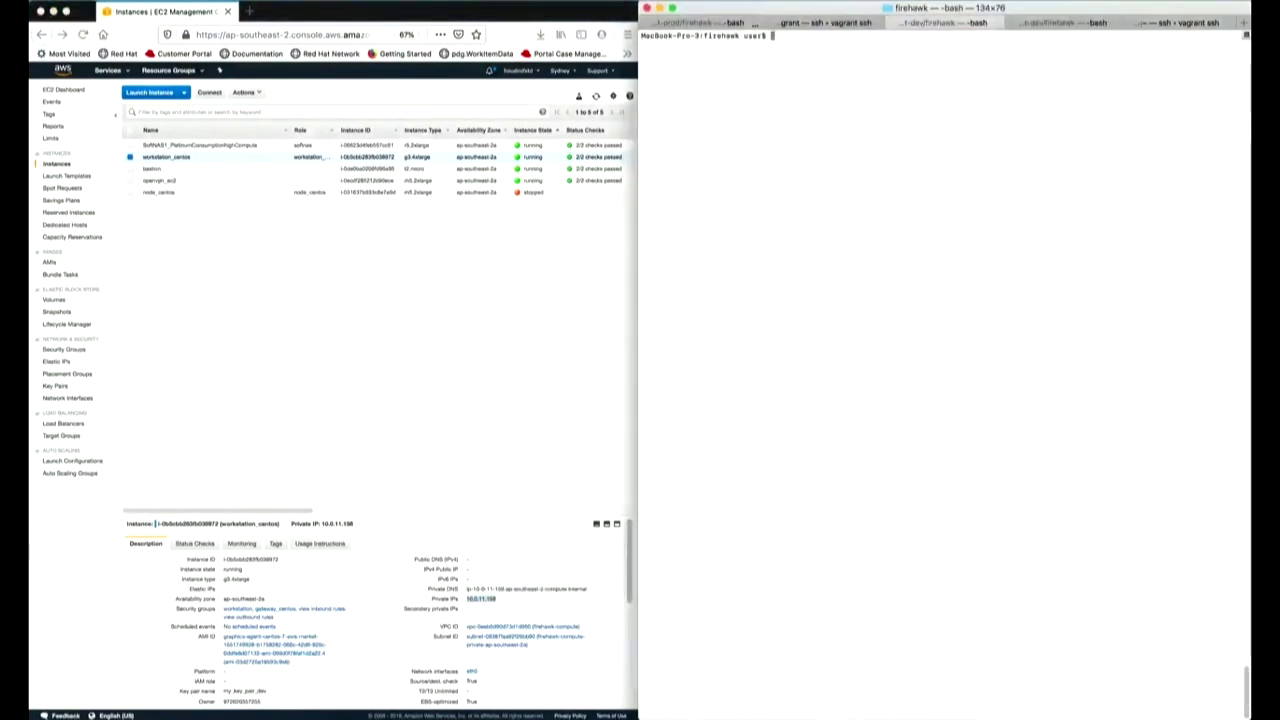
{"action": "type", "text": "ping"}
{"action": "type", "text": "10.0.11.158"}
{"action": "key", "text": "Return"}
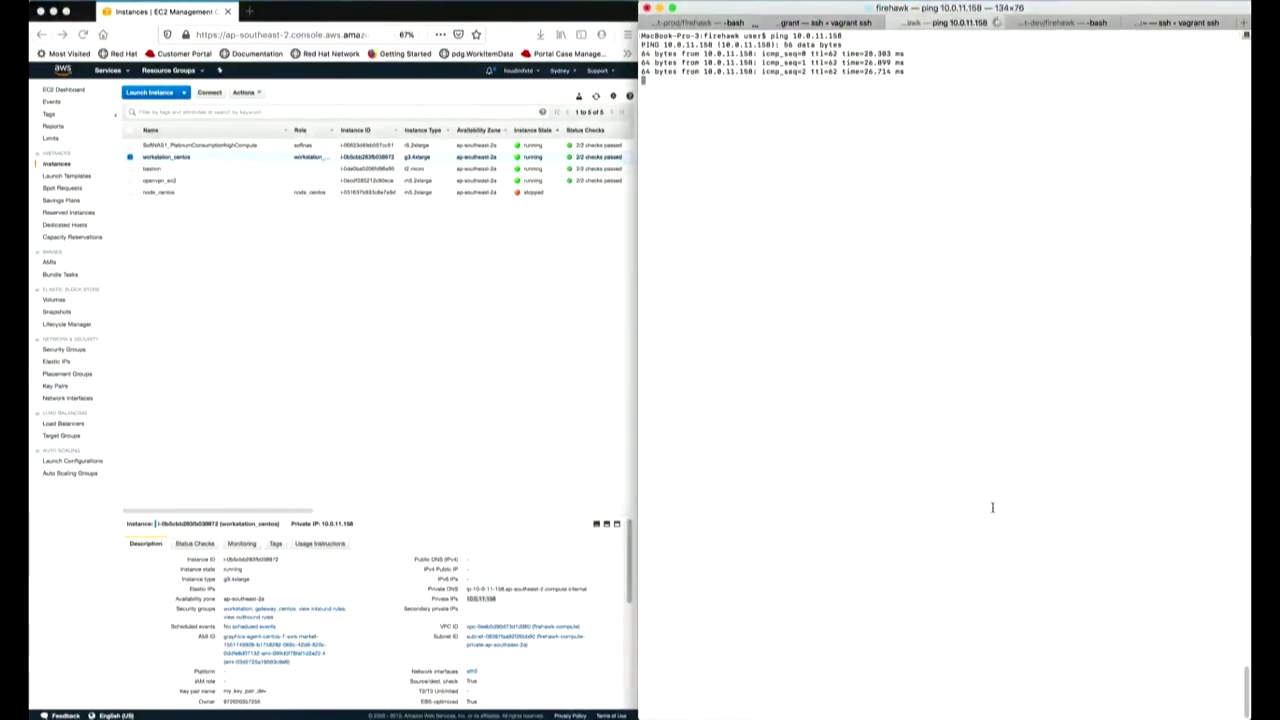
{"action": "key", "text": "ctrl+c"}
- Switch to Teradici PCoIP Client, connect insecurely to the saved workstation connection, and log in with the account password
{"action": "left_click", "coordinate": [912, 712]}
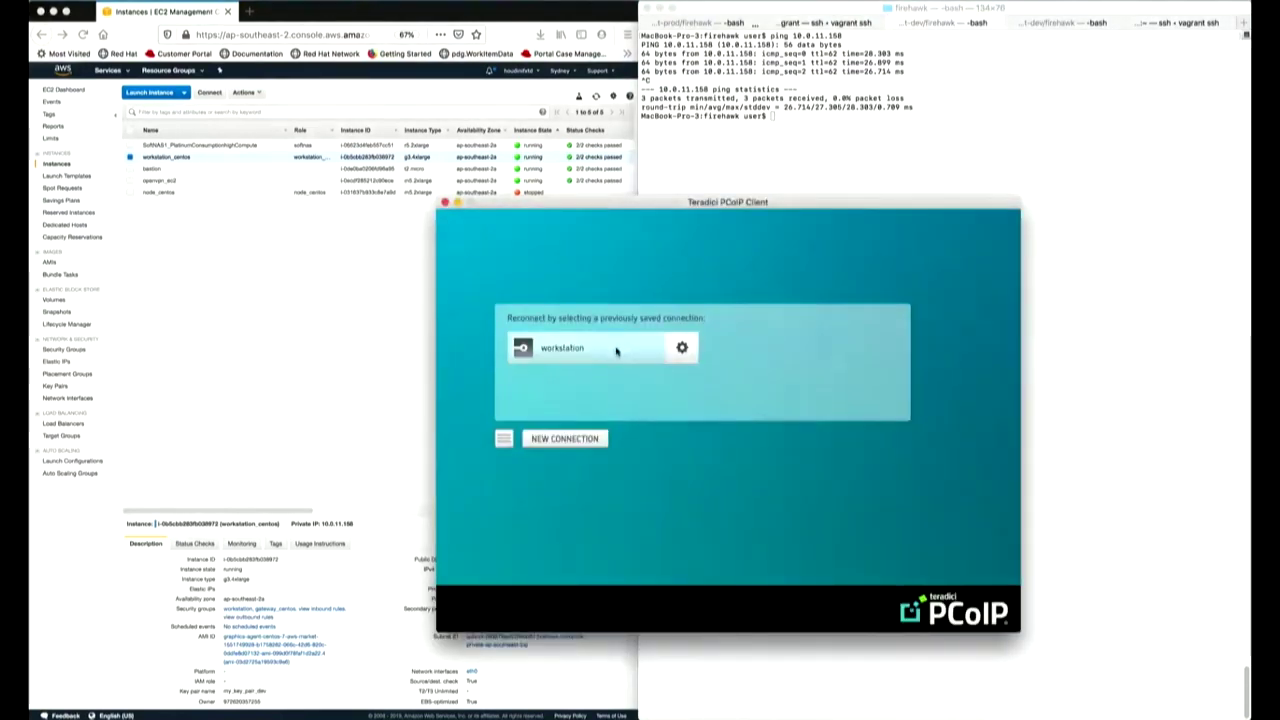
{"action": "left_click", "coordinate": [616, 350]}
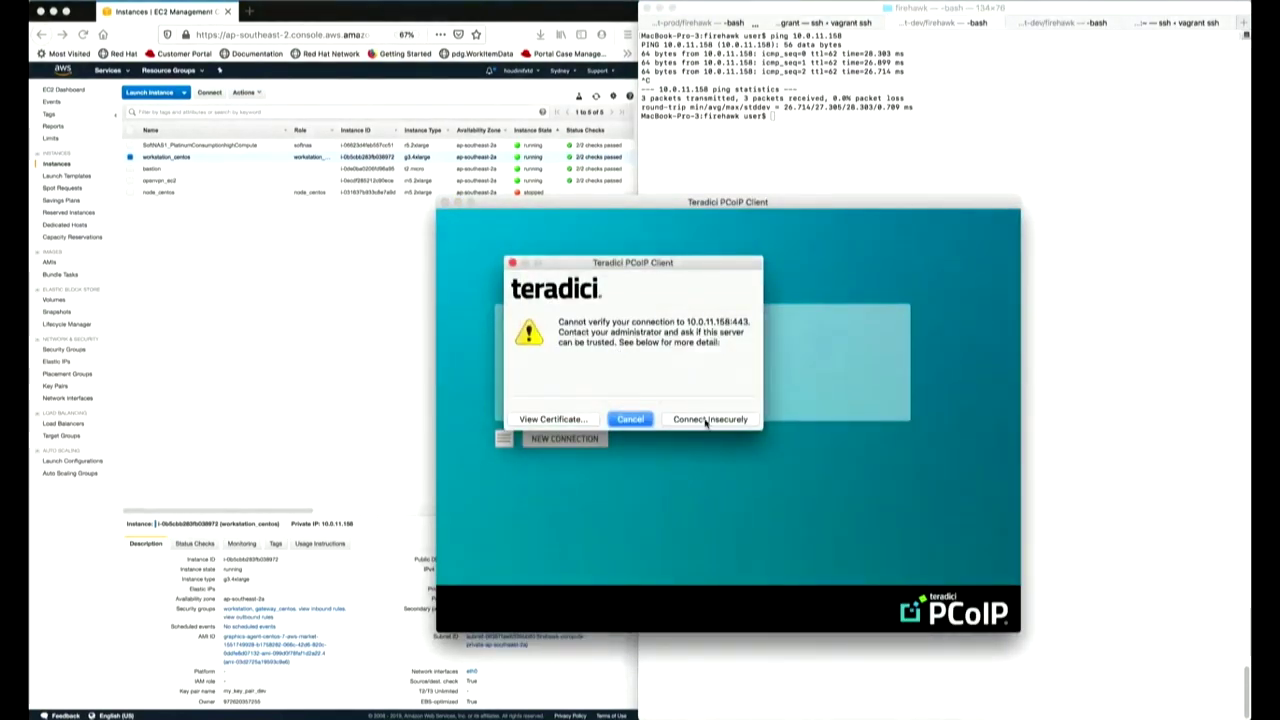
{"action": "left_click", "coordinate": [706, 420]}
{"action": "type", "text": "*********"}
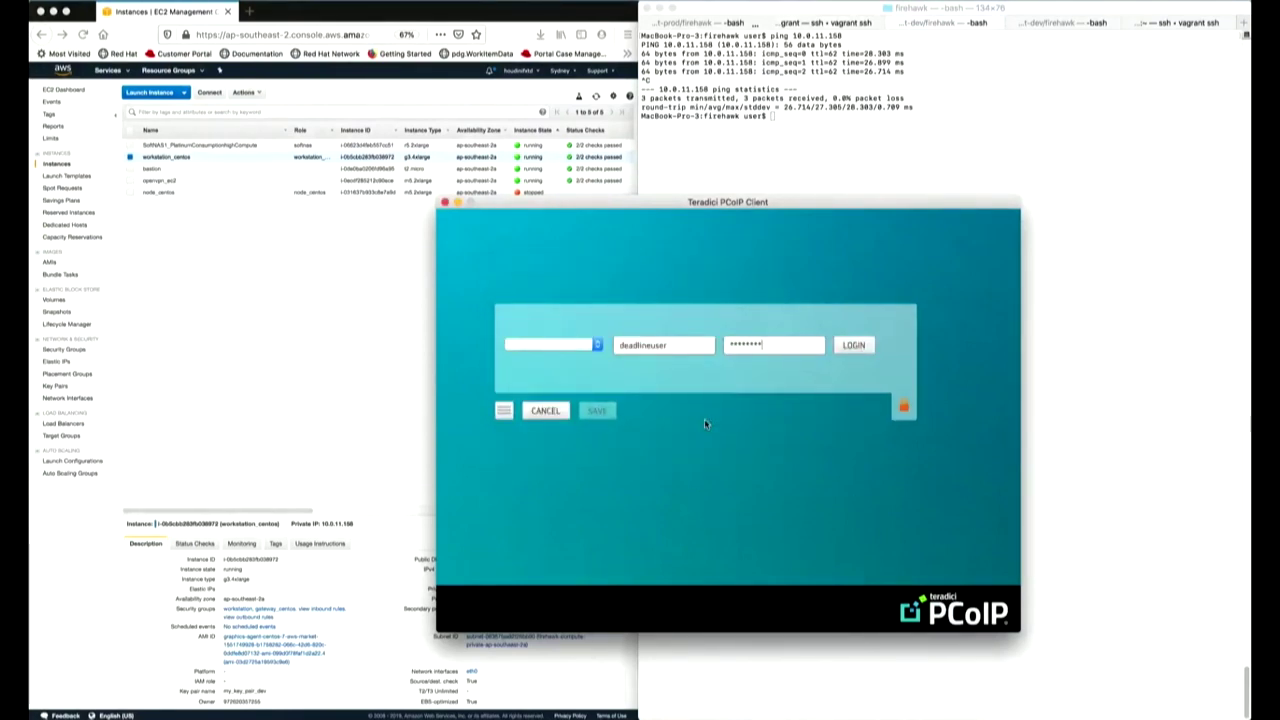
{"action": "type", "text": "******"}
{"action": "key", "text": "Return"}
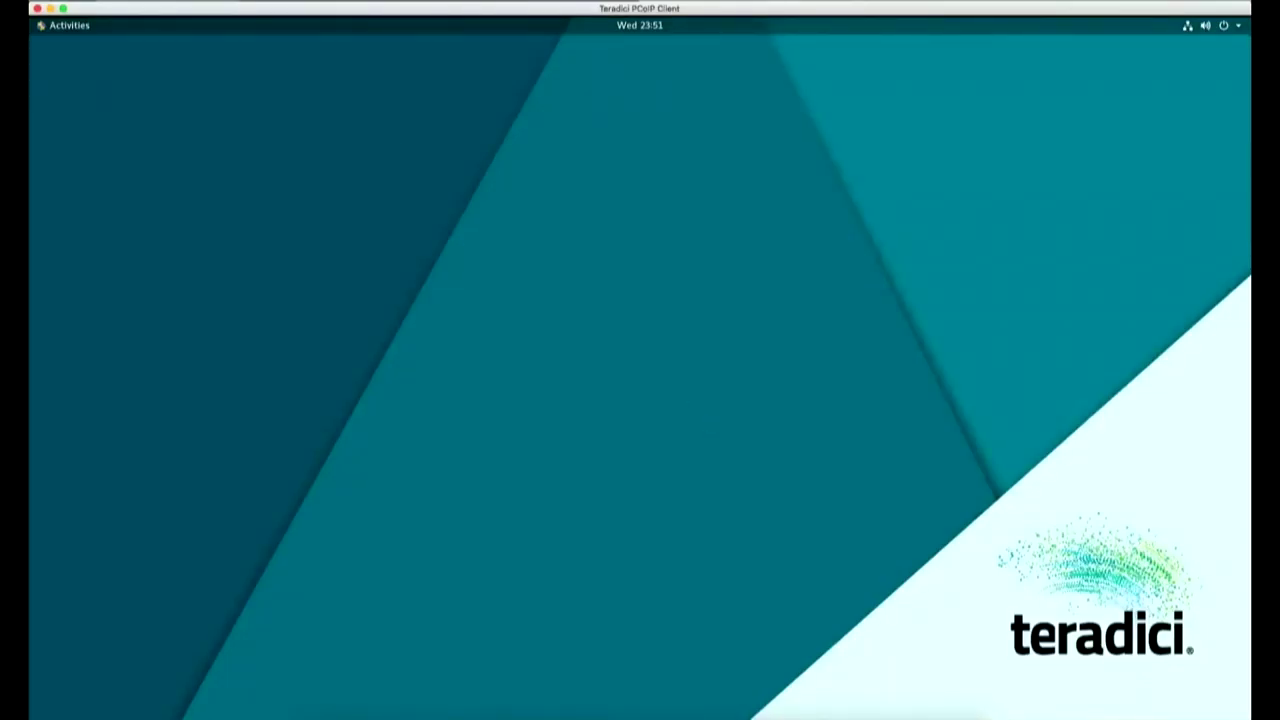
- Make the remote desktop fullscreen, open a terminal on the cloud workstation, and list the root directory
{"action": "left_click", "coordinate": [240, 2]}
{"action": "left_click", "coordinate": [258, 40]}
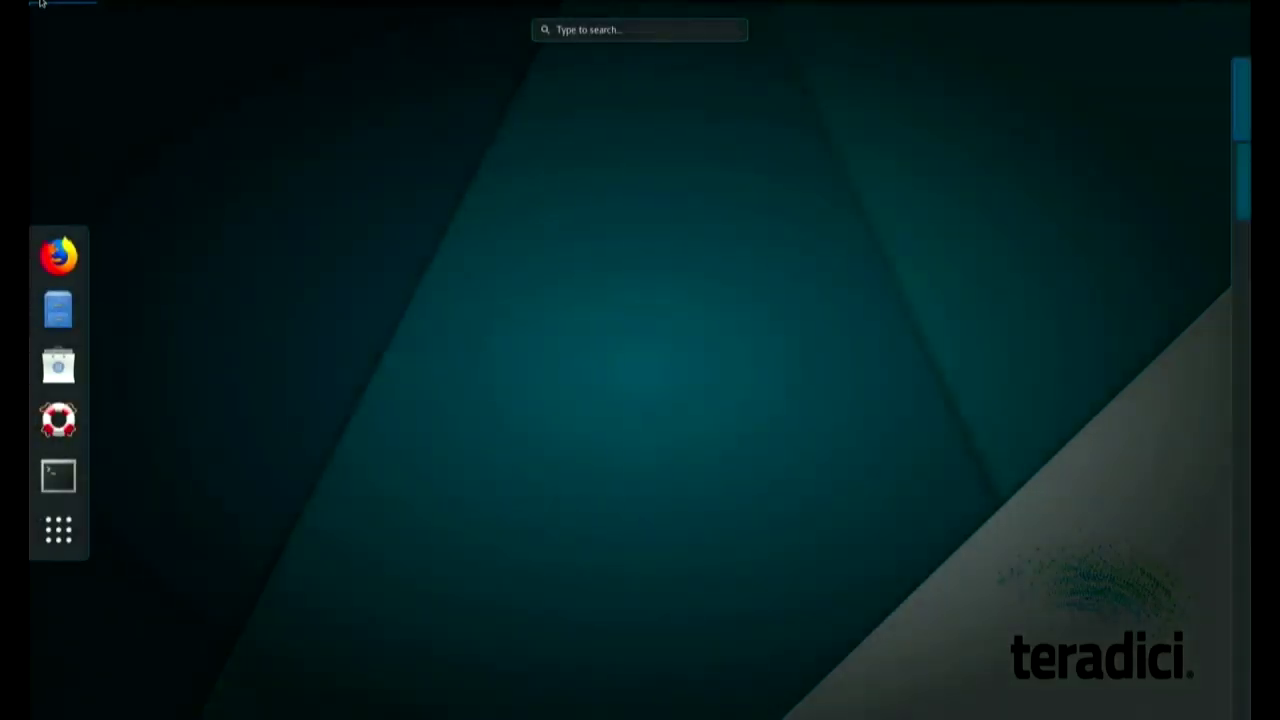
{"action": "left_click", "coordinate": [58, 476]}
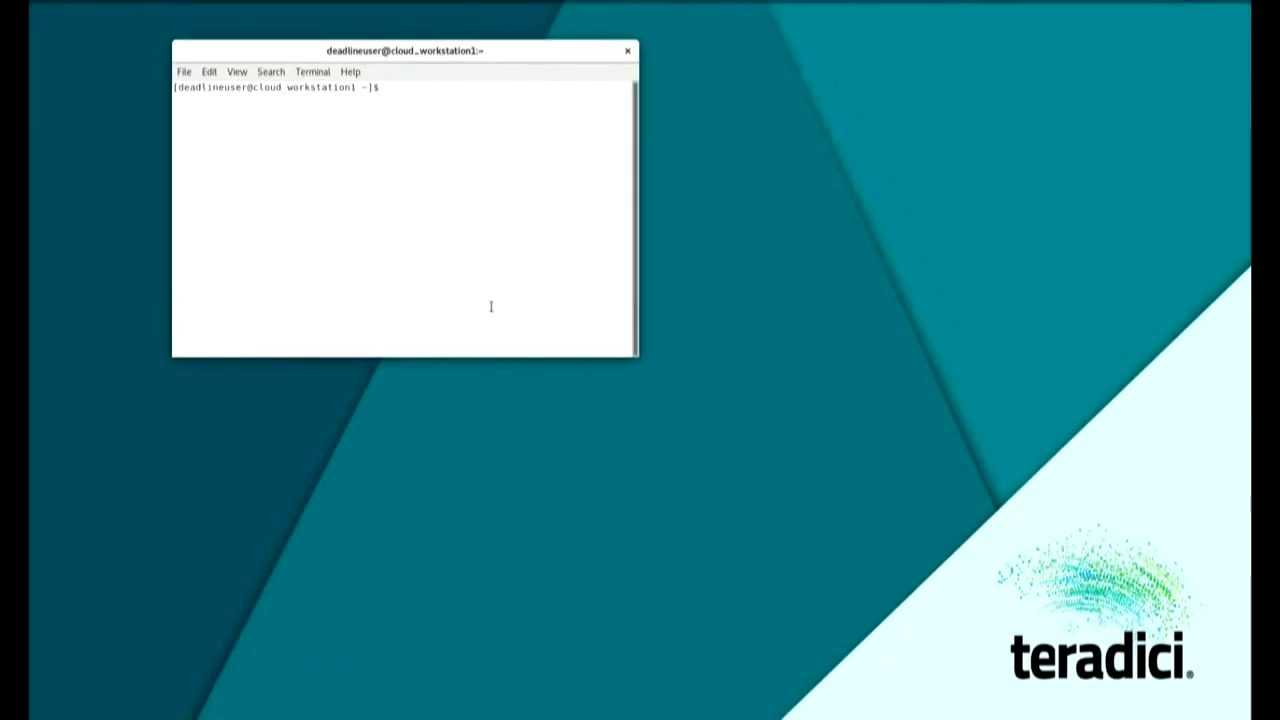
{"action": "type", "text": "ls /"}
{"action": "key", "text": "Return"}
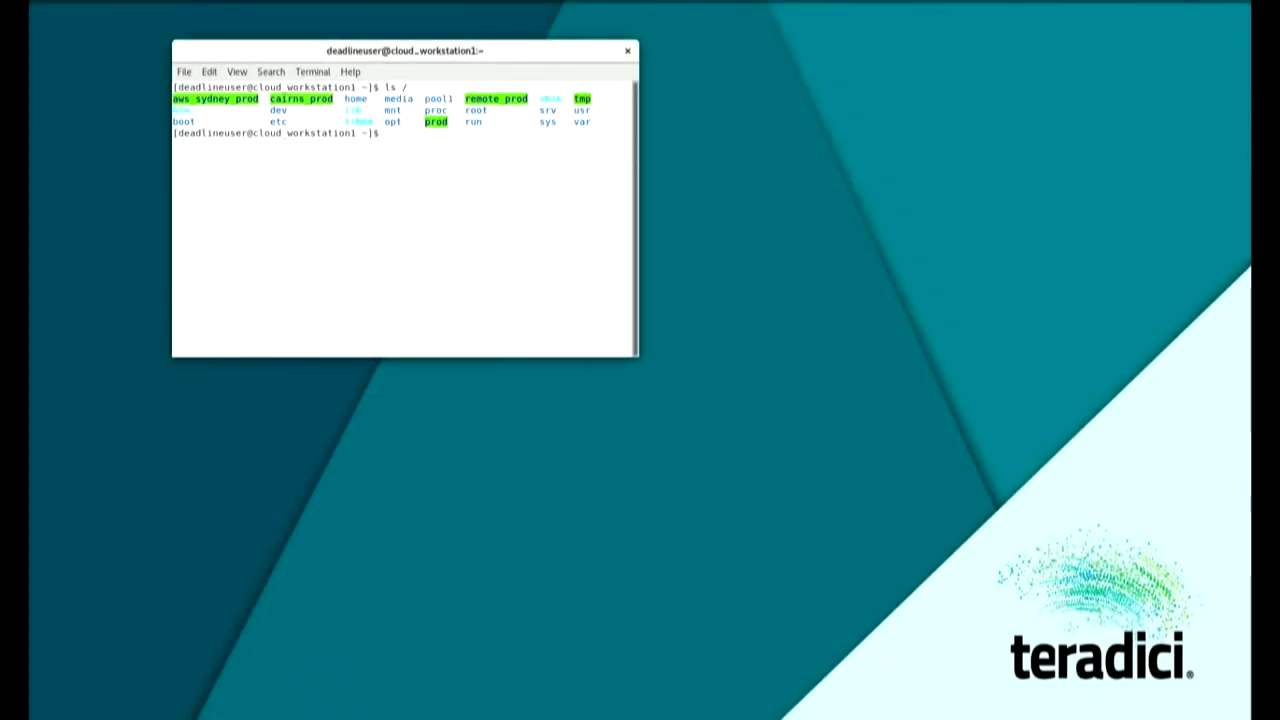
- Change directory to /aws_sydney_prod/holographic_soul/logoreveal/magic/houdini/ and list its files in long format
{"action": "type", "text": "cd /aws"}
{"action": "key", "text": "Tab"}
{"action": "key", "text": "Tab"}
{"action": "key", "text": "Tab"}
{"action": "type", "text": "h"}
{"action": "key", "text": "Tab"}
{"action": "key", "text": "Tab"}
{"action": "key", "text": "Tab"}
{"action": "key", "text": "Tab"}
{"action": "key", "text": "Tab"}
{"action": "key", "text": "Tab"}
{"action": "key", "text": "Tab"}
{"action": "type", "text": "h"}
{"action": "key", "text": "Tab"}
{"action": "key", "text": "Return"}
{"action": "type", "text": "ll"}
{"action": "key", "text": "Return"}
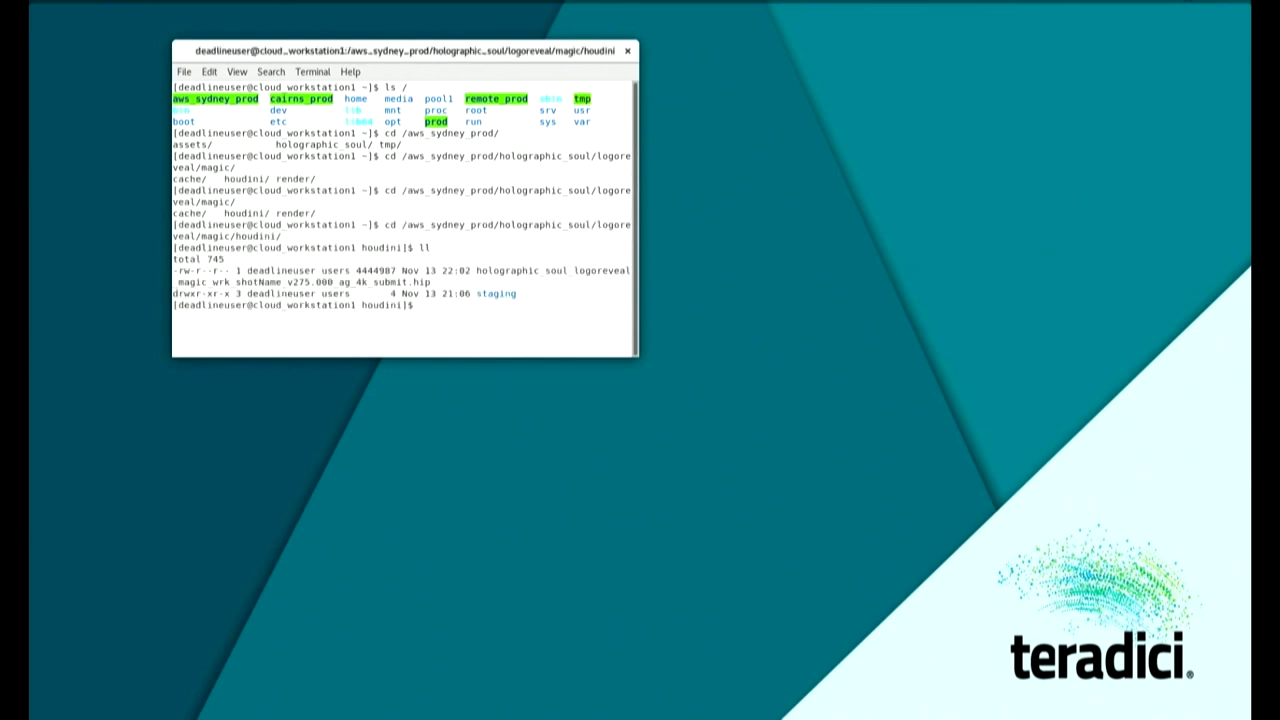
- Open holographic_soul_logoreveal_magic_wrk_shotName_v275.000_ag_4k_submit.hip with the h18.0 command to launch it in Houdini
{"action": "type", "text": "h18.0"}
{"action": "key", "text": "Tab"}
{"action": "key", "text": "Tab"}
{"action": "type", "text": "holo"}
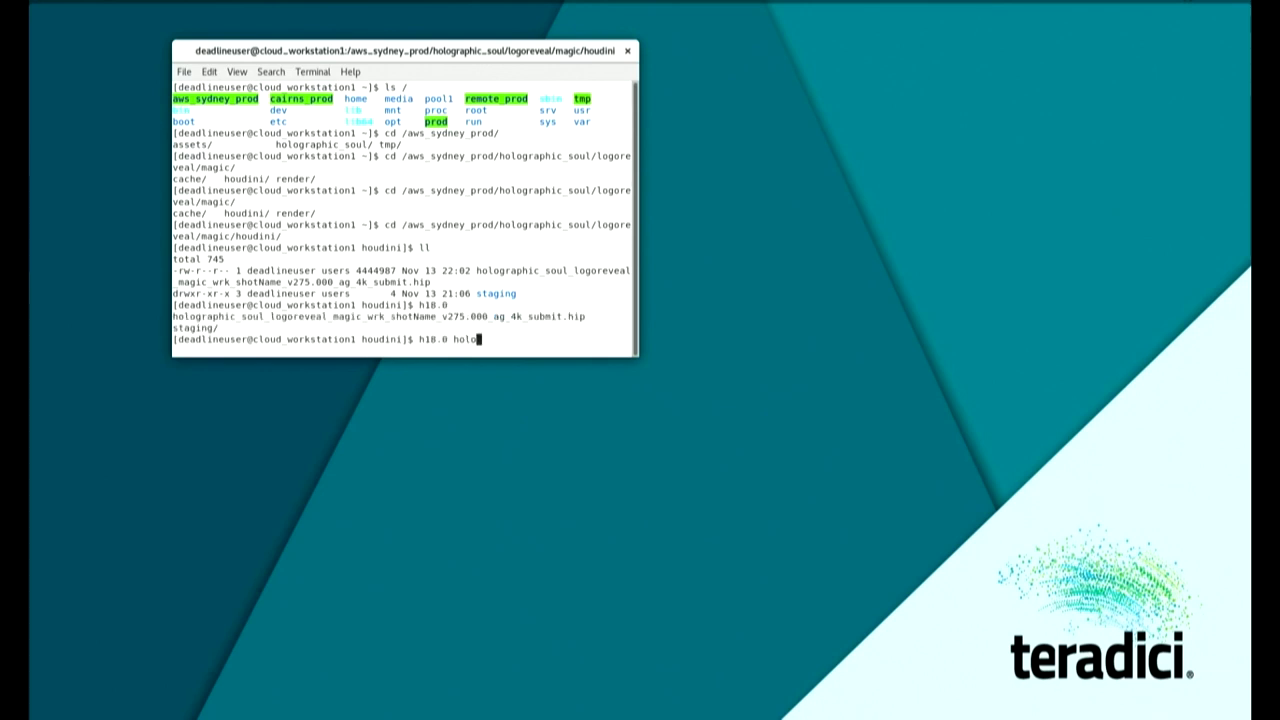
{"action": "key", "text": "Tab"}
{"action": "key", "text": "Return"}
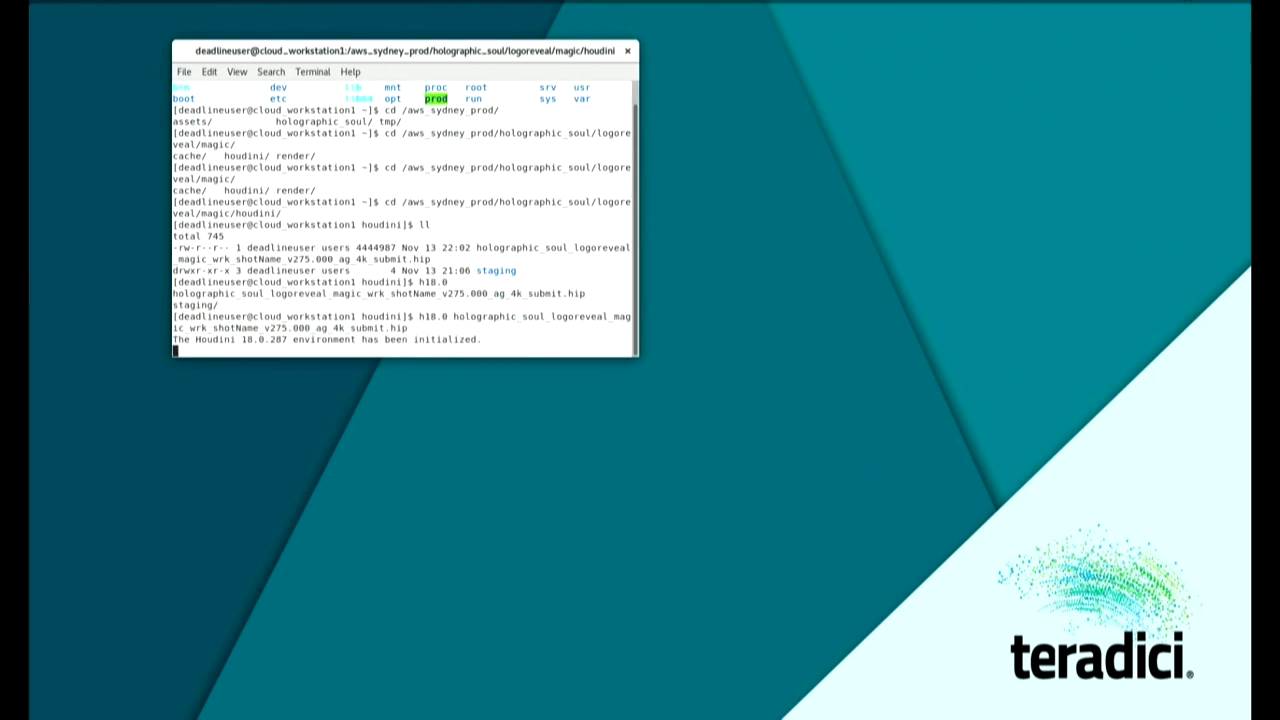
{"action": "left_click_drag", "start_coordinate": [407, 71], "coordinate": [628, 2]}
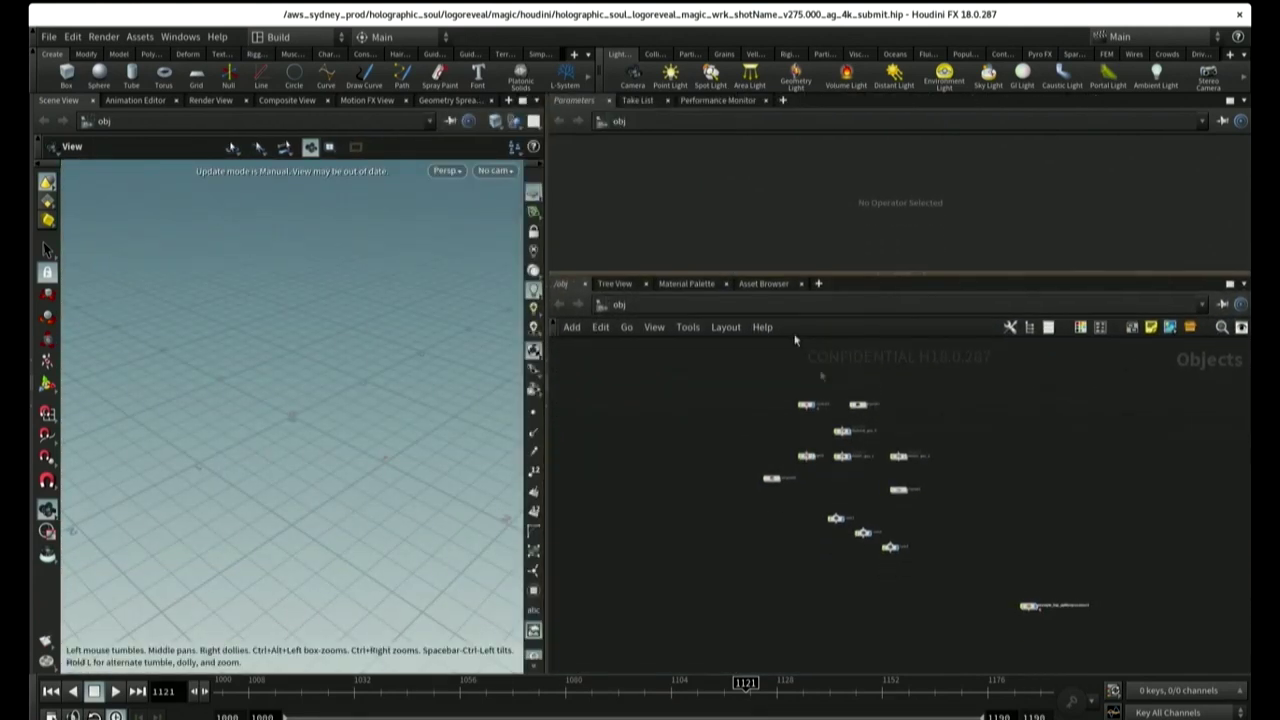
- Enlarge the network editor to find and enter the geo1 object's network, and restore the pane layout
{"action": "scroll", "coordinate": [954, 458], "scroll_direction": "down", "scroll_amount": 5}
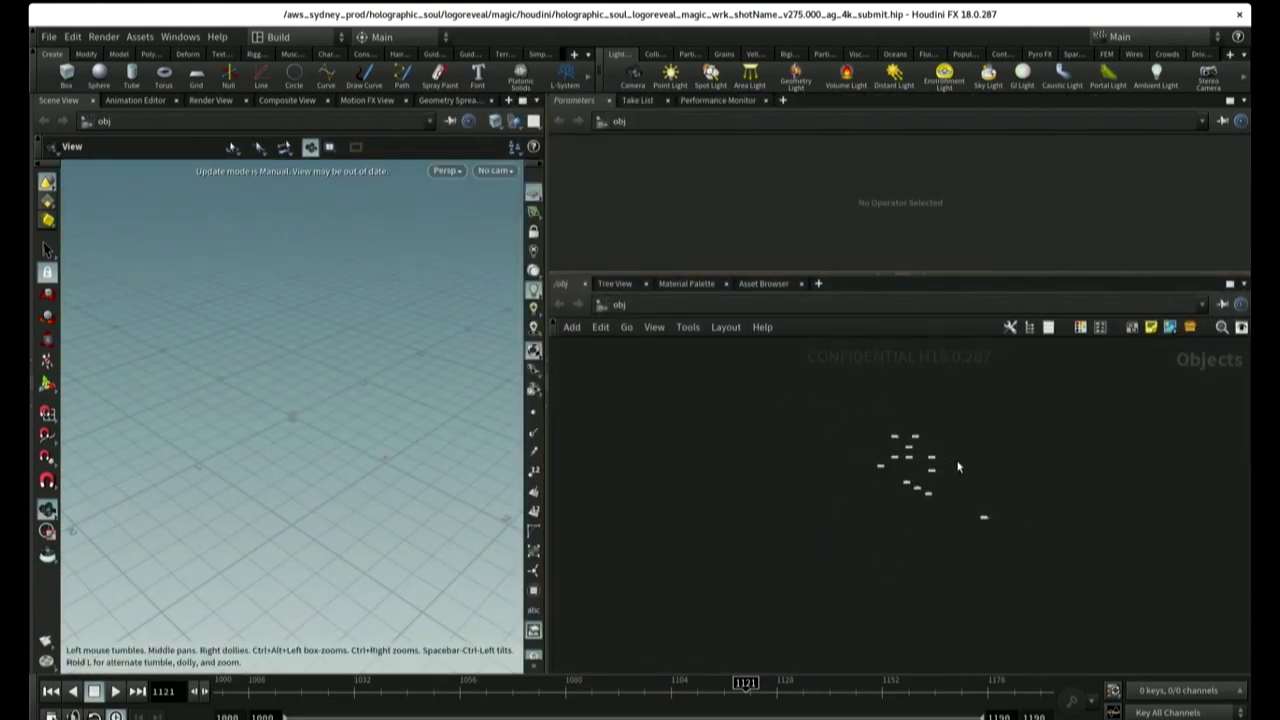
{"action": "key", "text": "ctrl+b"}
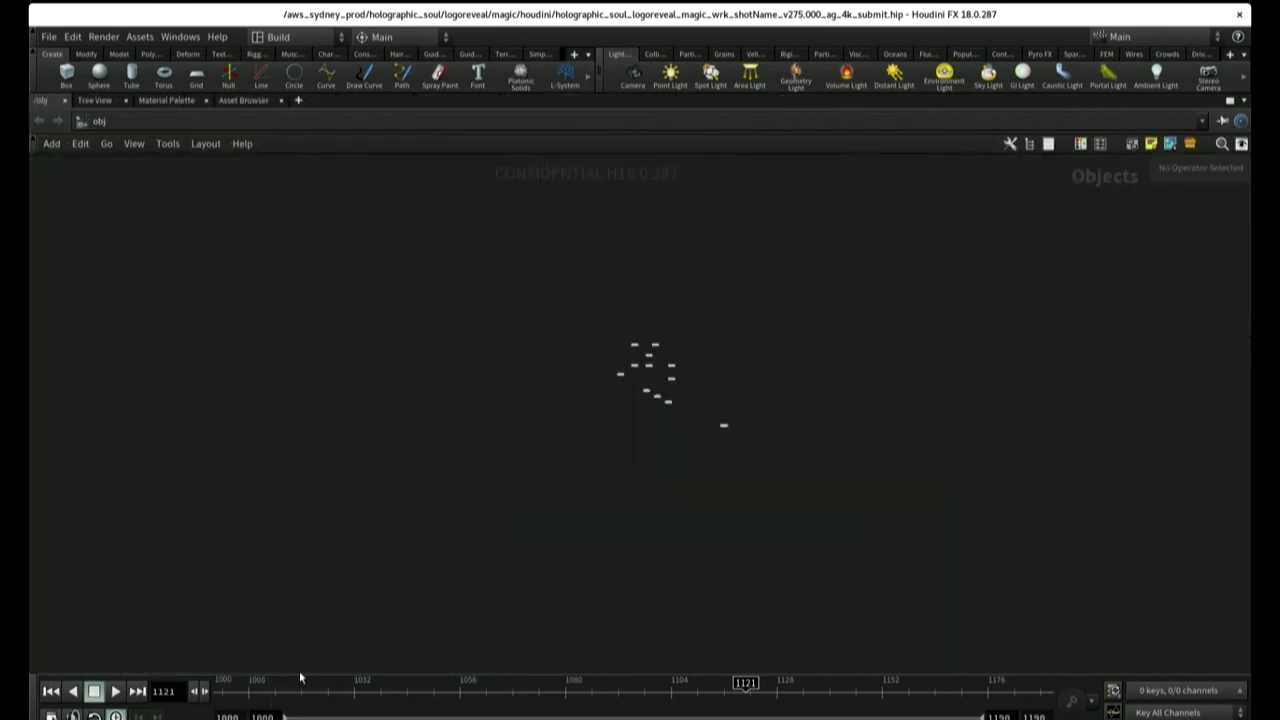
{"action": "scroll", "coordinate": [657, 370], "scroll_direction": "down", "scroll_amount": 4}
{"action": "scroll", "coordinate": [657, 370], "scroll_direction": "up", "scroll_amount": 5}
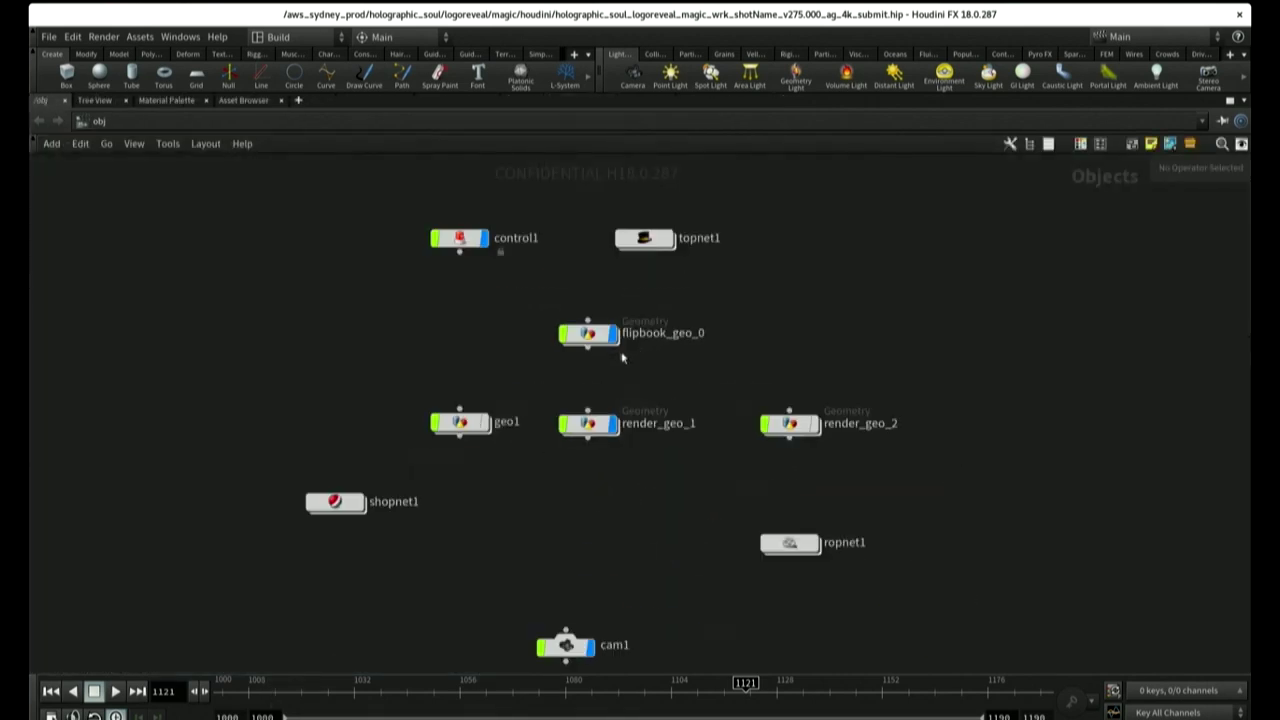
{"action": "double_click", "coordinate": [460, 424]}
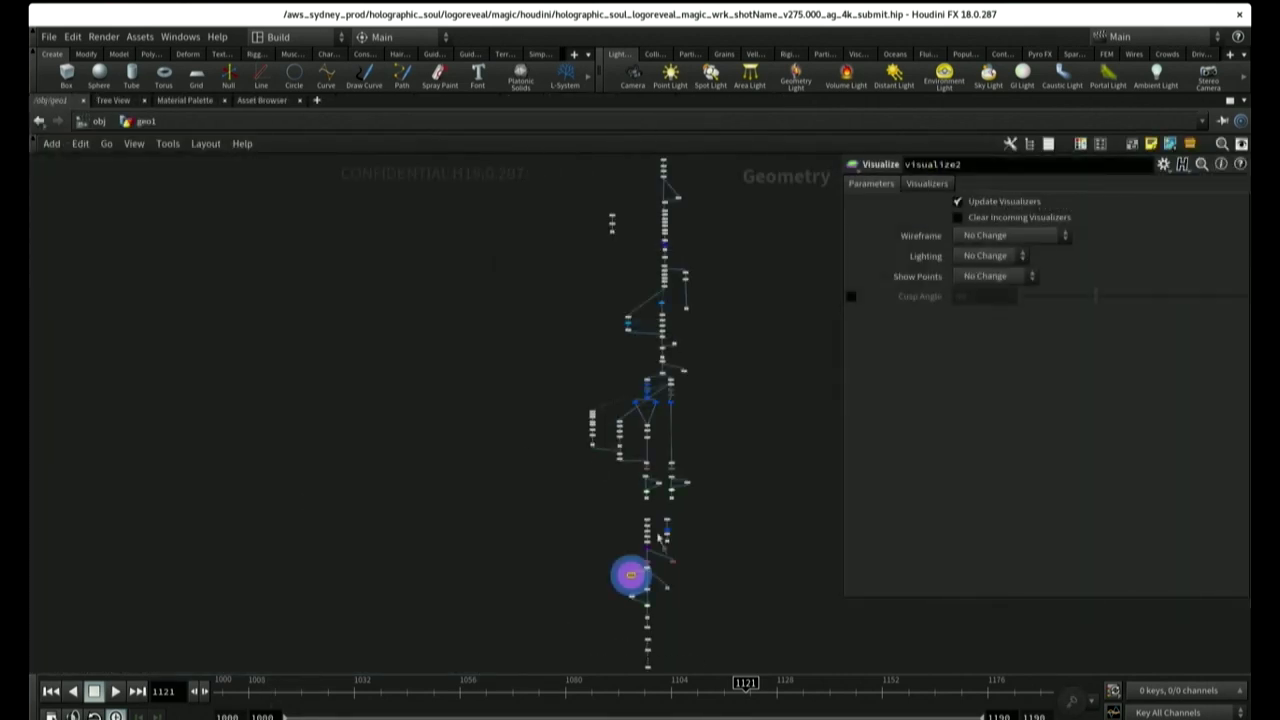
{"action": "scroll", "coordinate": [665, 553], "scroll_direction": "up", "scroll_amount": 3}
{"action": "key", "text": "ctrl+b"}
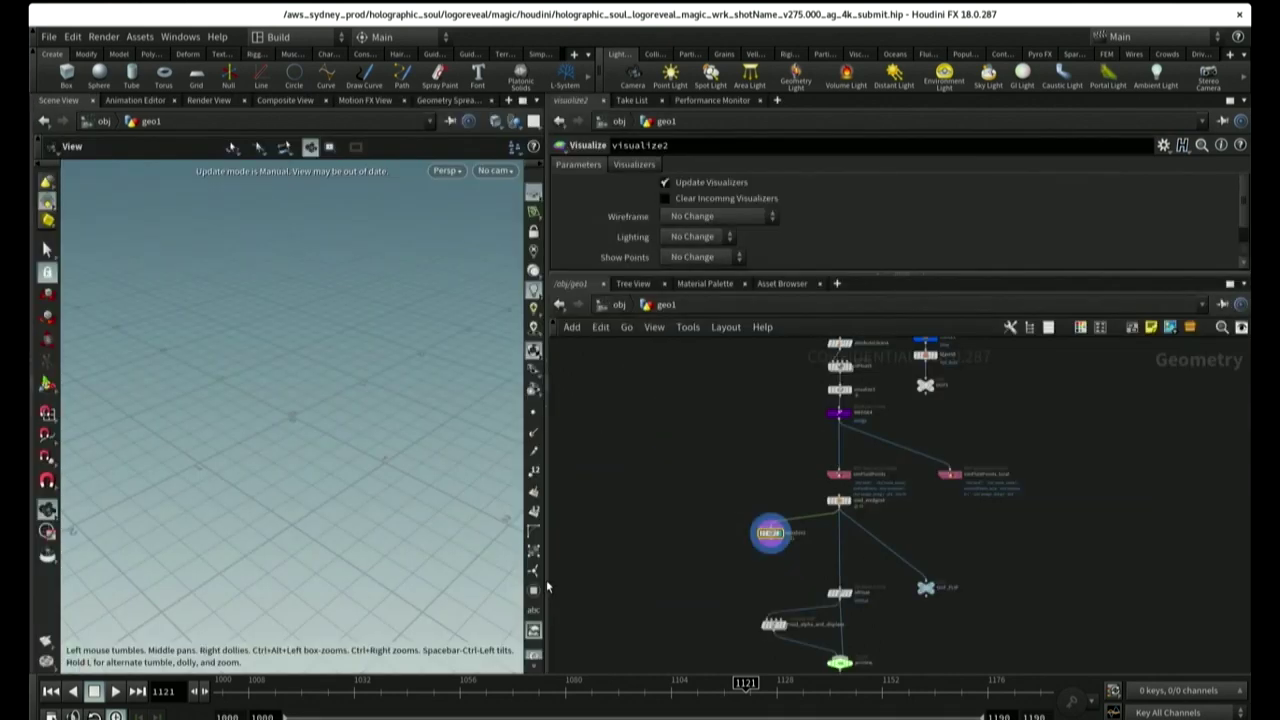
- Inspect the fluid simulation through cam3 from several angles and at frames 1151, 1147, 1128, 1081 and 1051
{"action": "left_click_drag", "start_coordinate": [289, 271], "coordinate": [304, 364]}
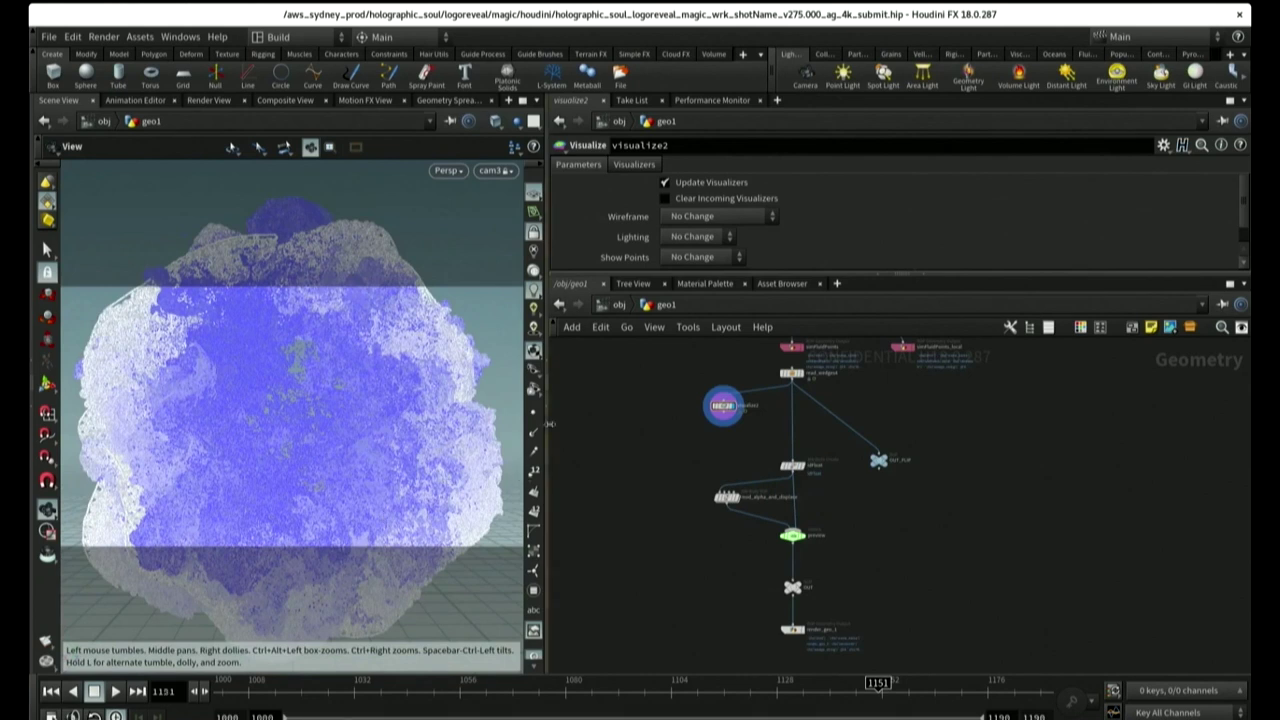
{"action": "middle_click_drag", "start_coordinate": [834, 606], "coordinate": [821, 596]}
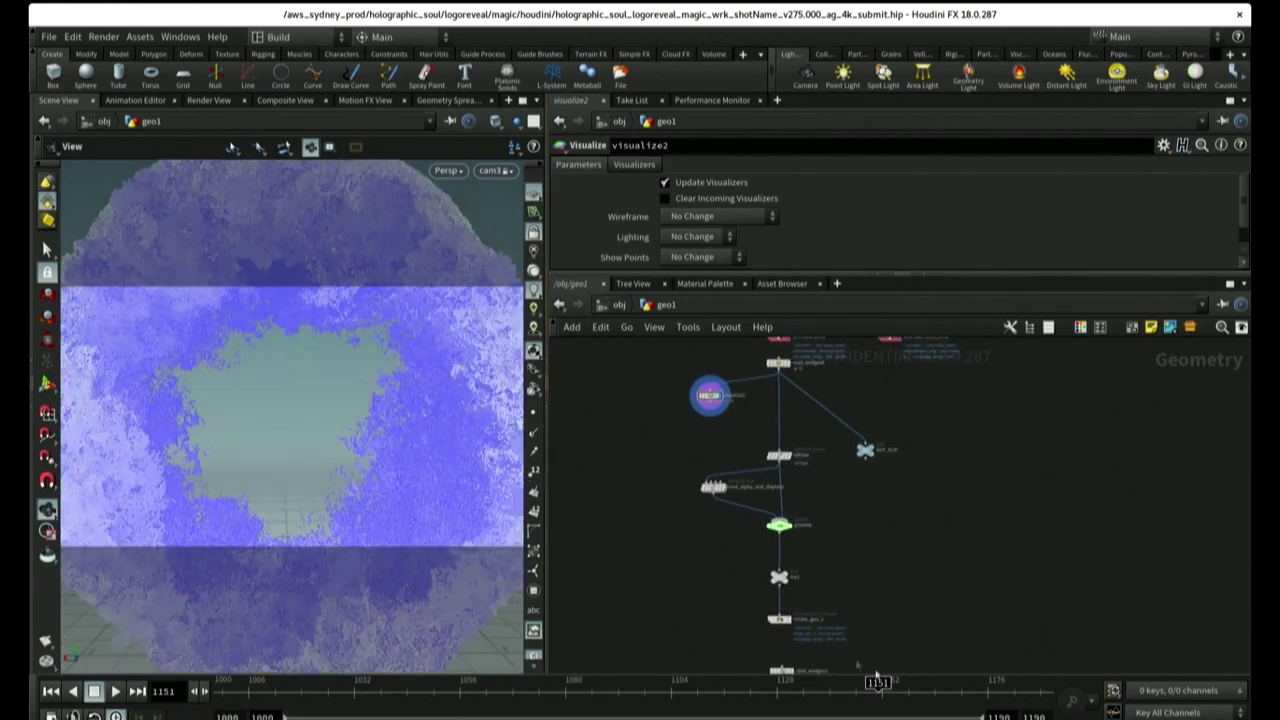
{"action": "left_click_drag", "start_coordinate": [306, 357], "coordinate": [374, 380]}
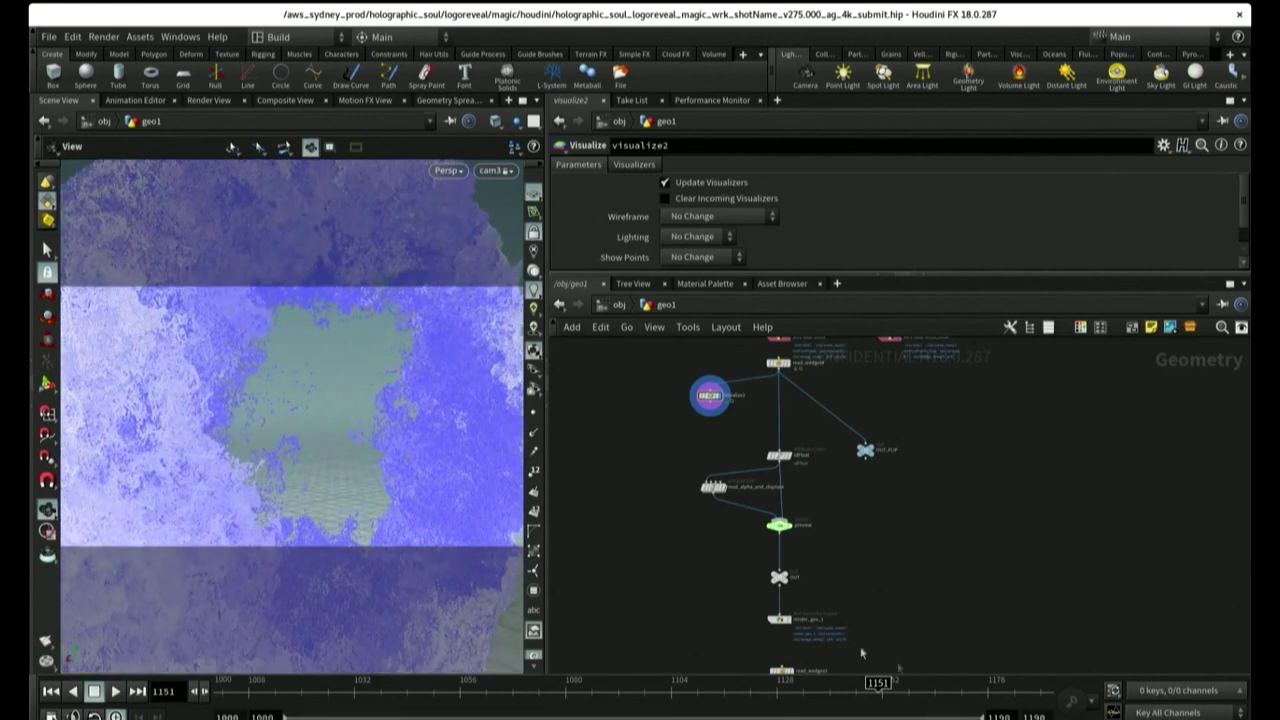
{"action": "mouse_move", "coordinate": [930, 680]}
{"action": "left_mouse_down"}
{"action": "mouse_move", "coordinate": [1016, 680]}
{"action": "mouse_move", "coordinate": [860, 692]}
{"action": "left_mouse_up"}
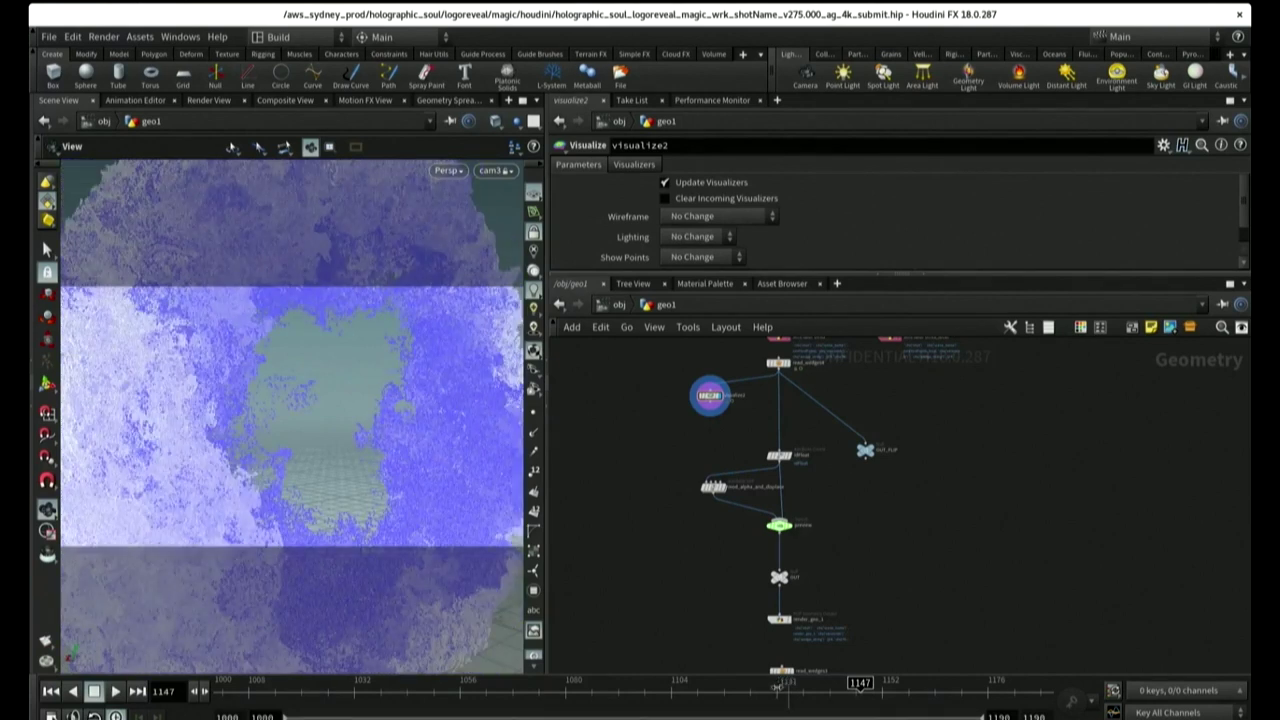
{"action": "left_click", "coordinate": [778, 688]}
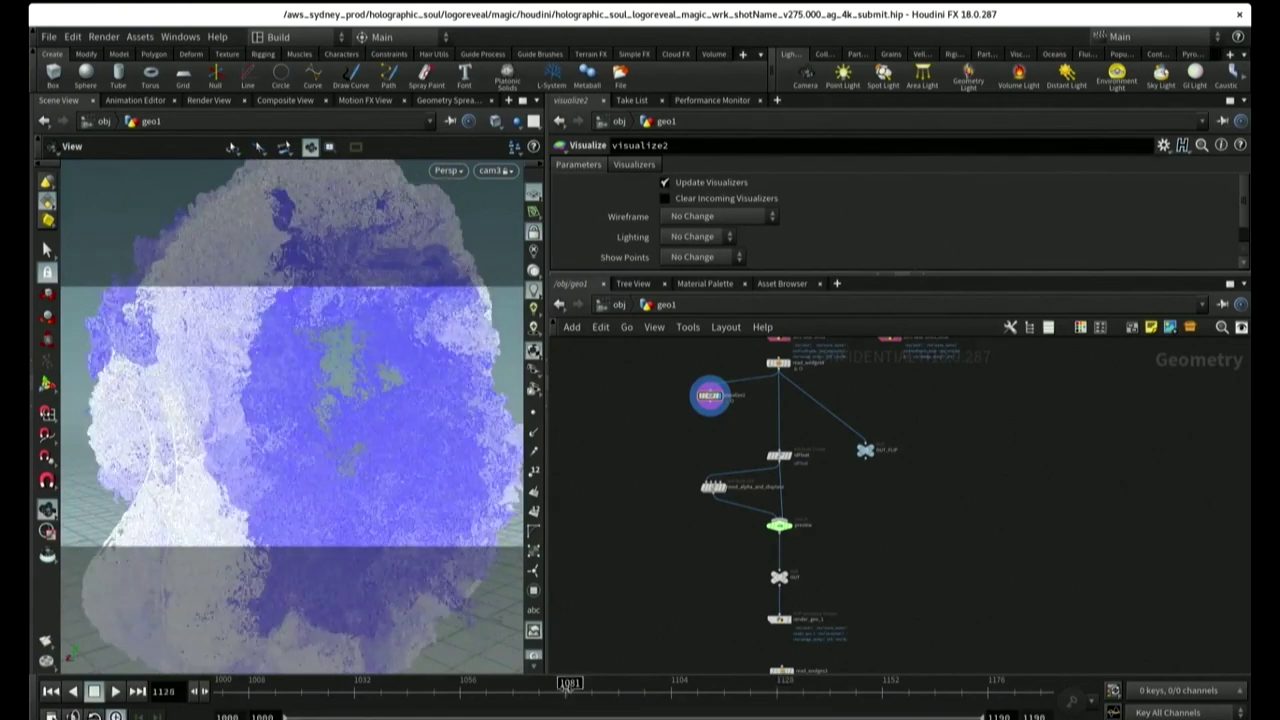
{"action": "left_click", "coordinate": [565, 688]}
{"action": "left_click", "coordinate": [438, 688]}
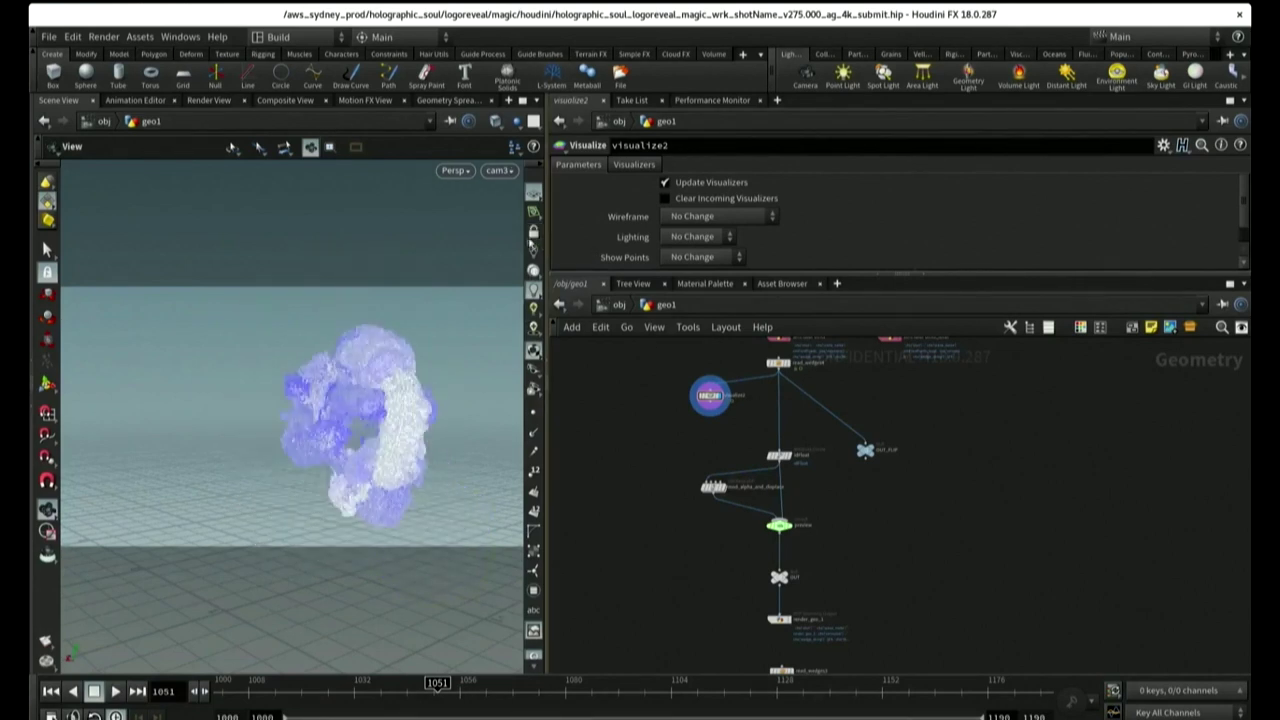
- Jump to Quickmark 1 to show the topnet1 task network and maximize the network editor
{"action": "middle_click_drag", "start_coordinate": [680, 450], "coordinate": [711, 474]}
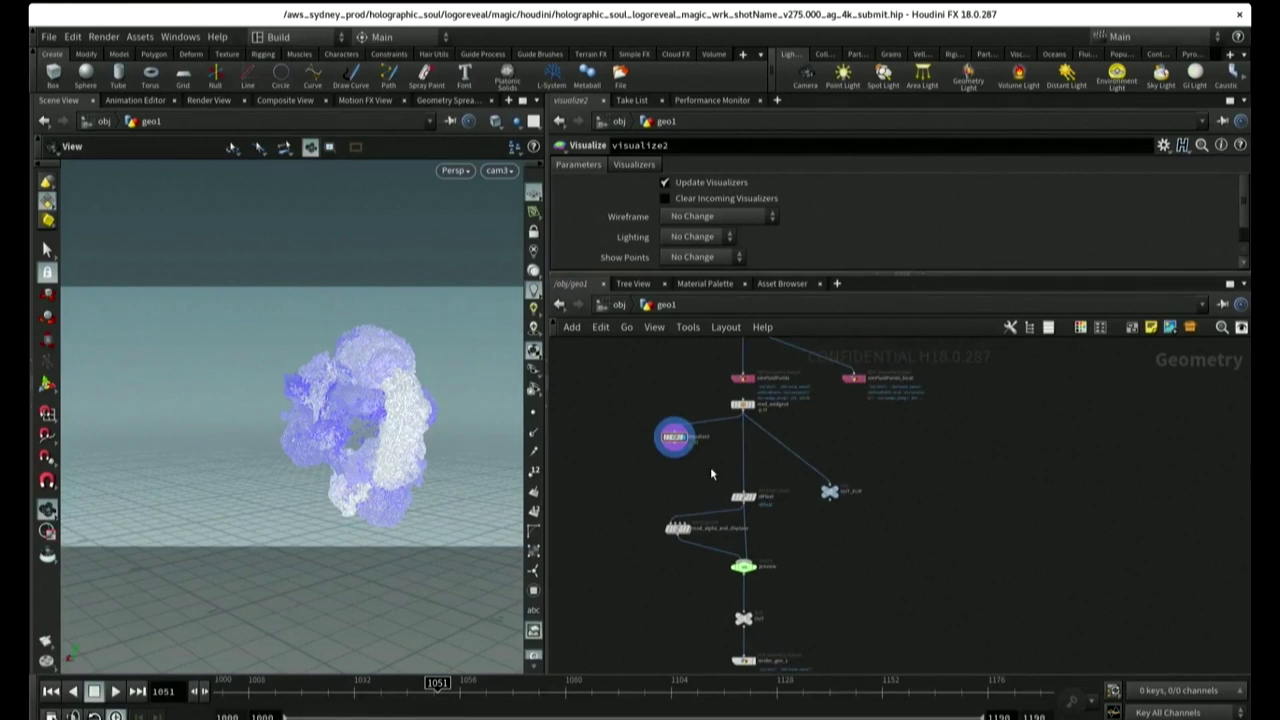
{"action": "key", "text": "1"}
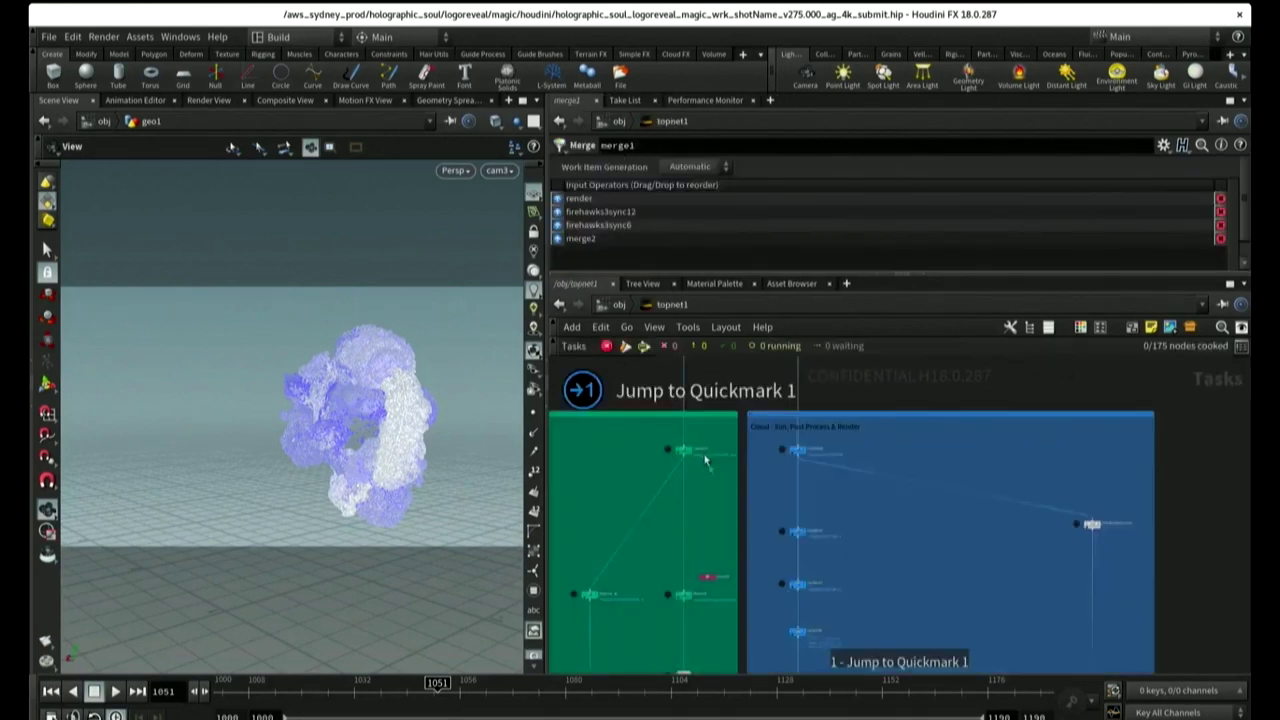
{"action": "key", "text": "ctrl+b"}
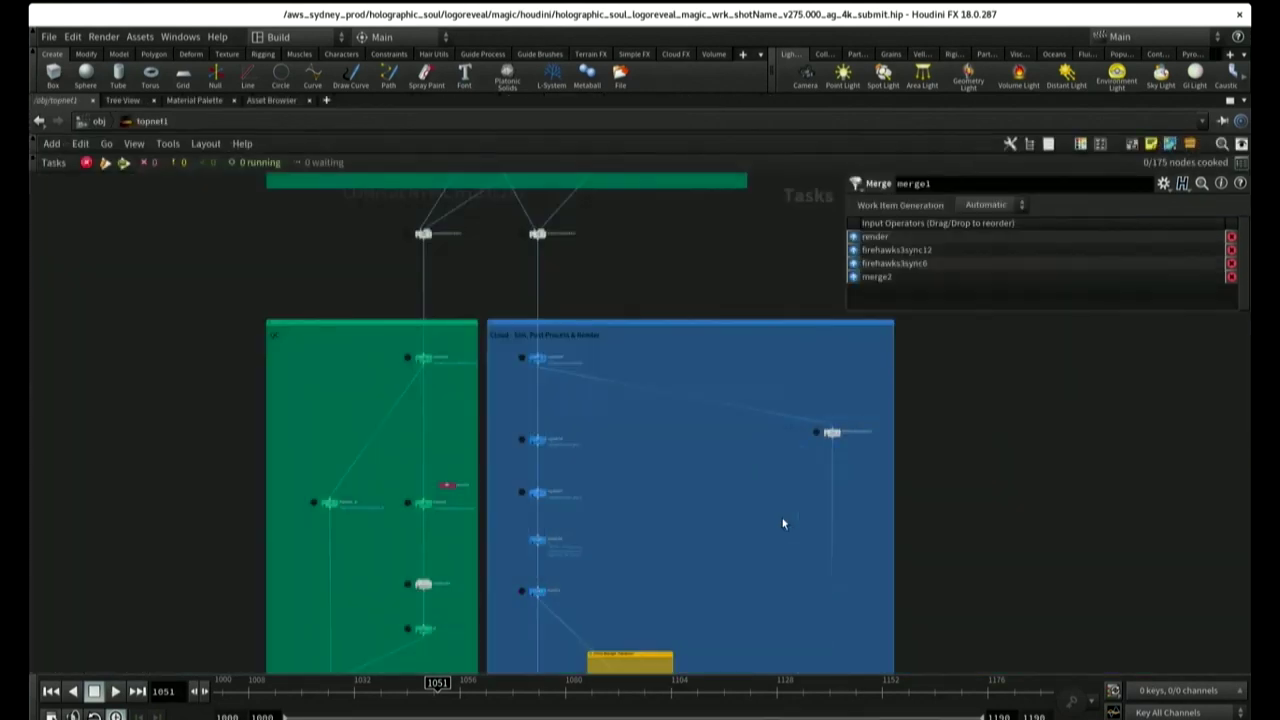